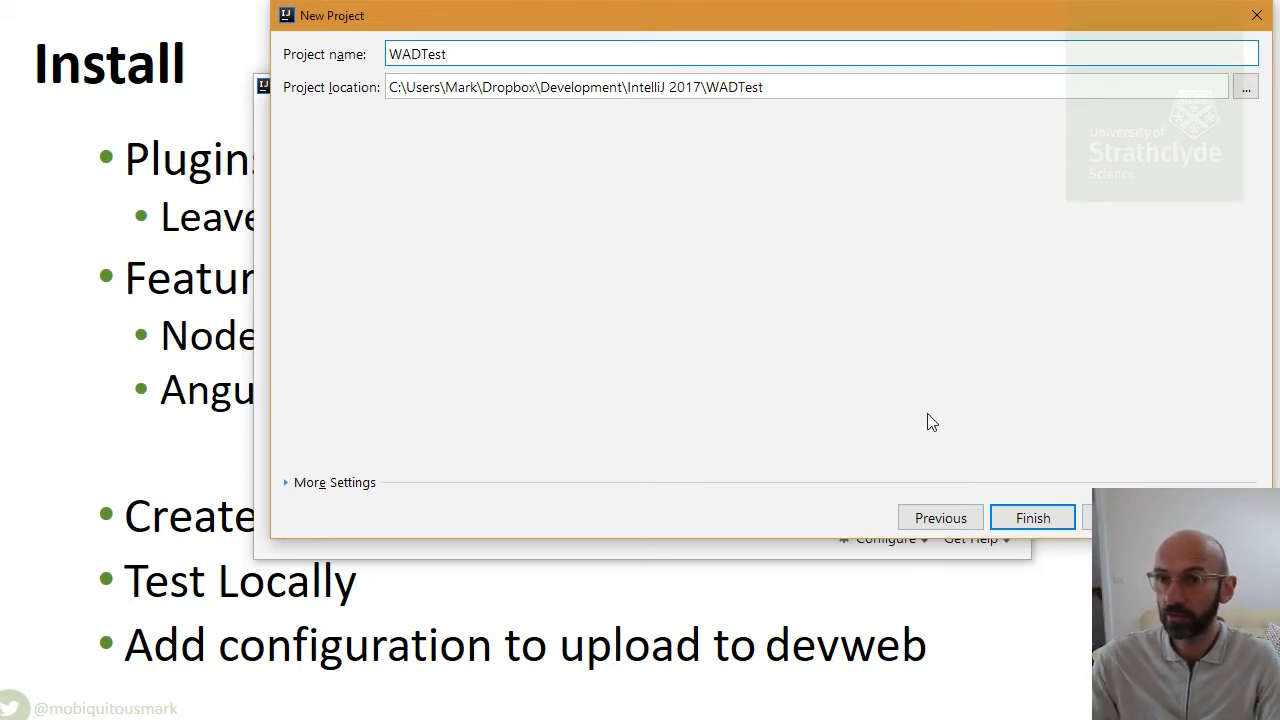
# - Create the WADTest project, maximize the IDE window and narrow the project tree panel
pyautogui.click(1012, 524)
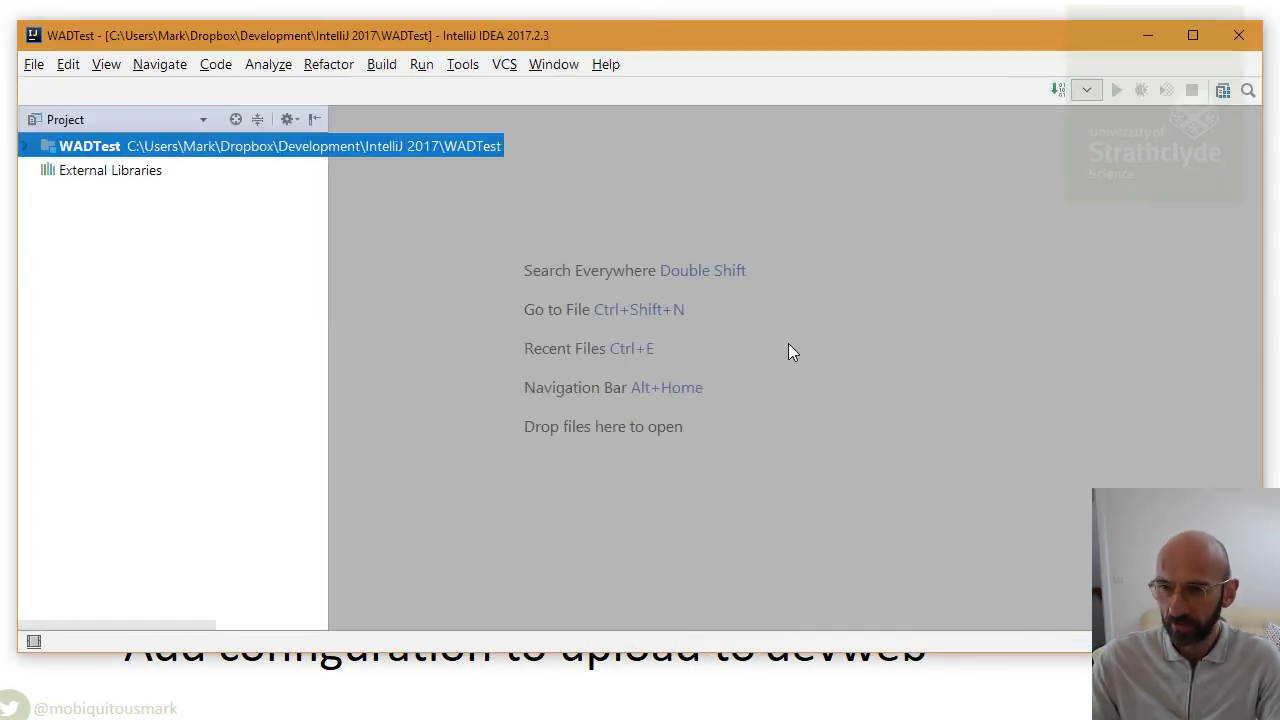
pyautogui.click(1192, 37)
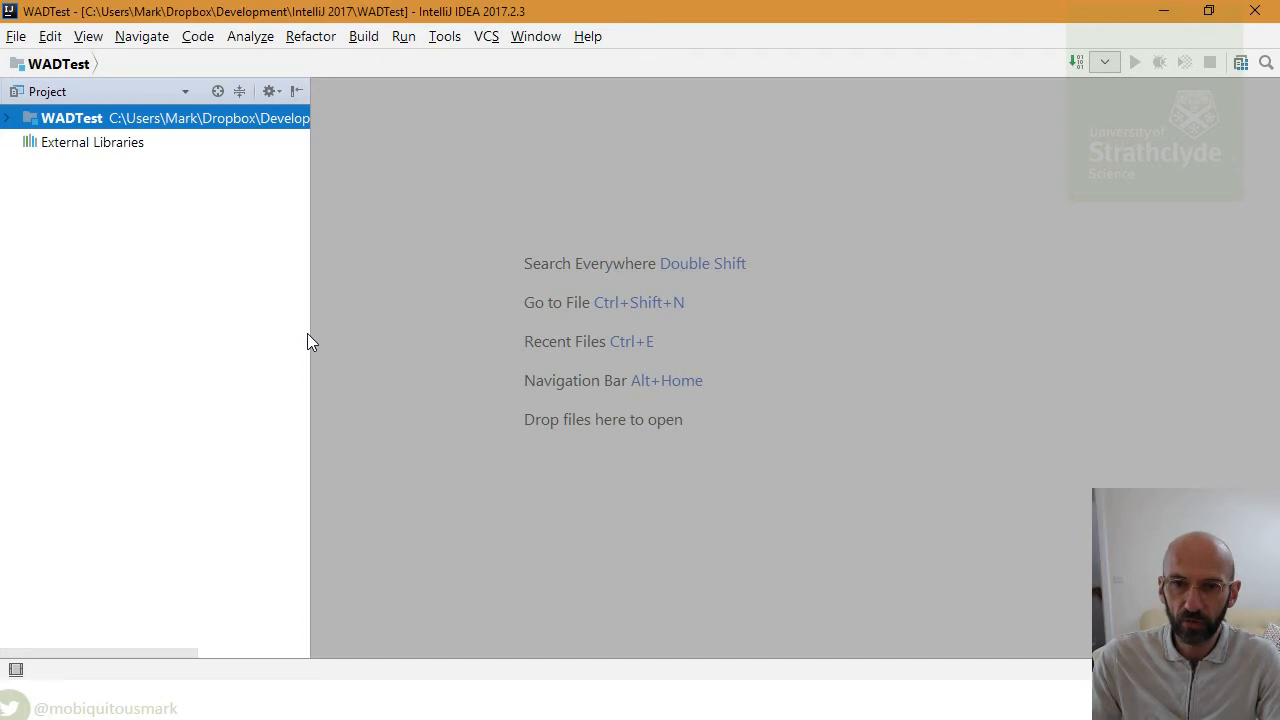
pyautogui.moveTo(309, 334); pyautogui.dragTo(238, 332)
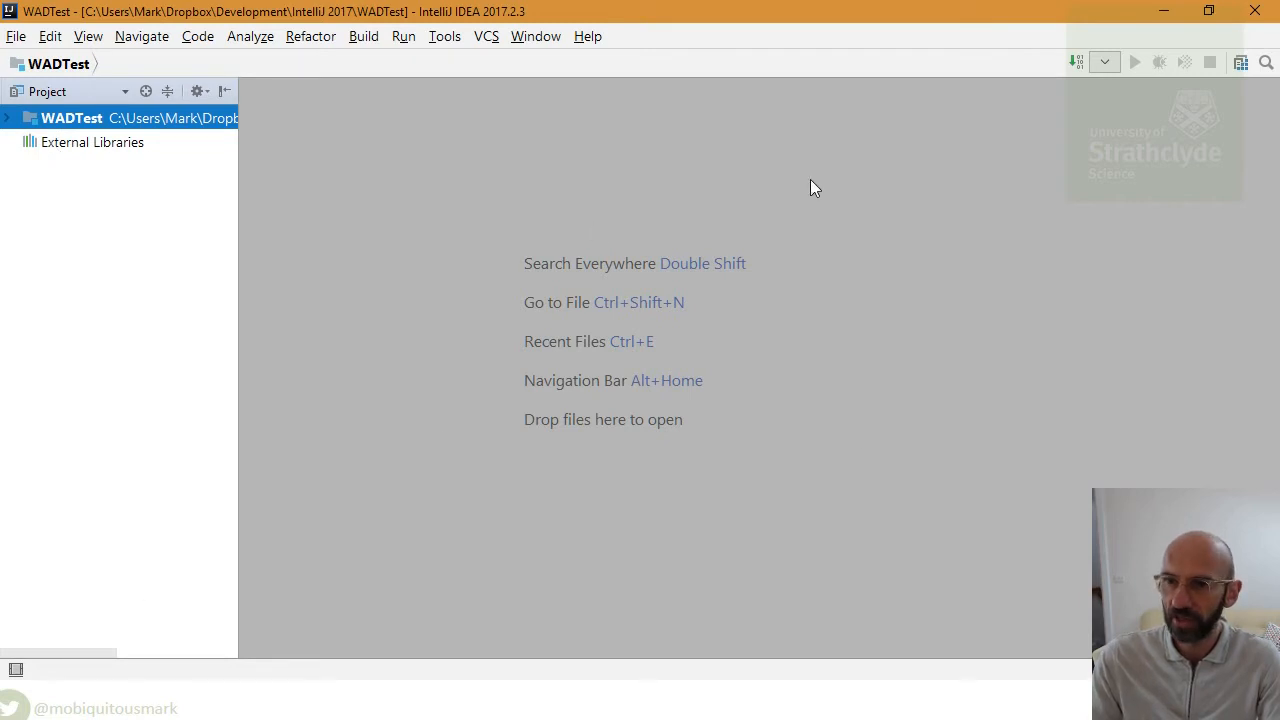
# - Create an HTML 5 file named index in the WADTest project
pyautogui.rightClick(85, 124)
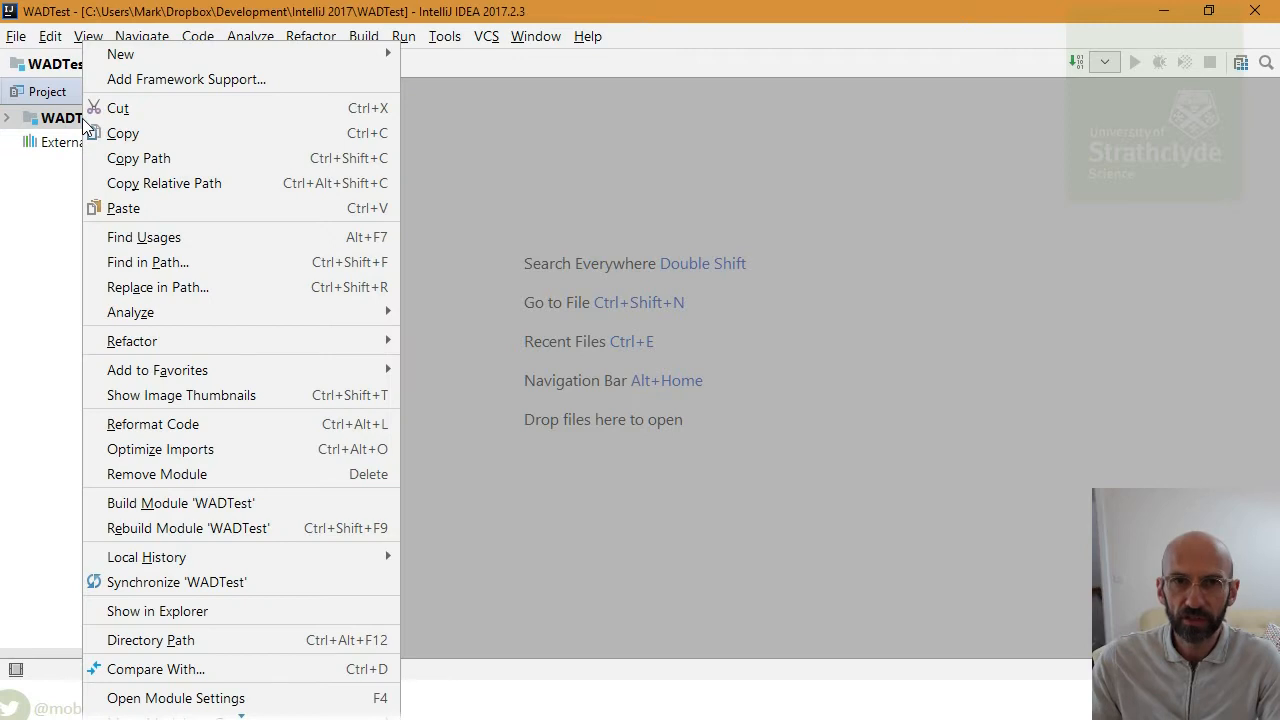
pyautogui.moveTo(343, 56)
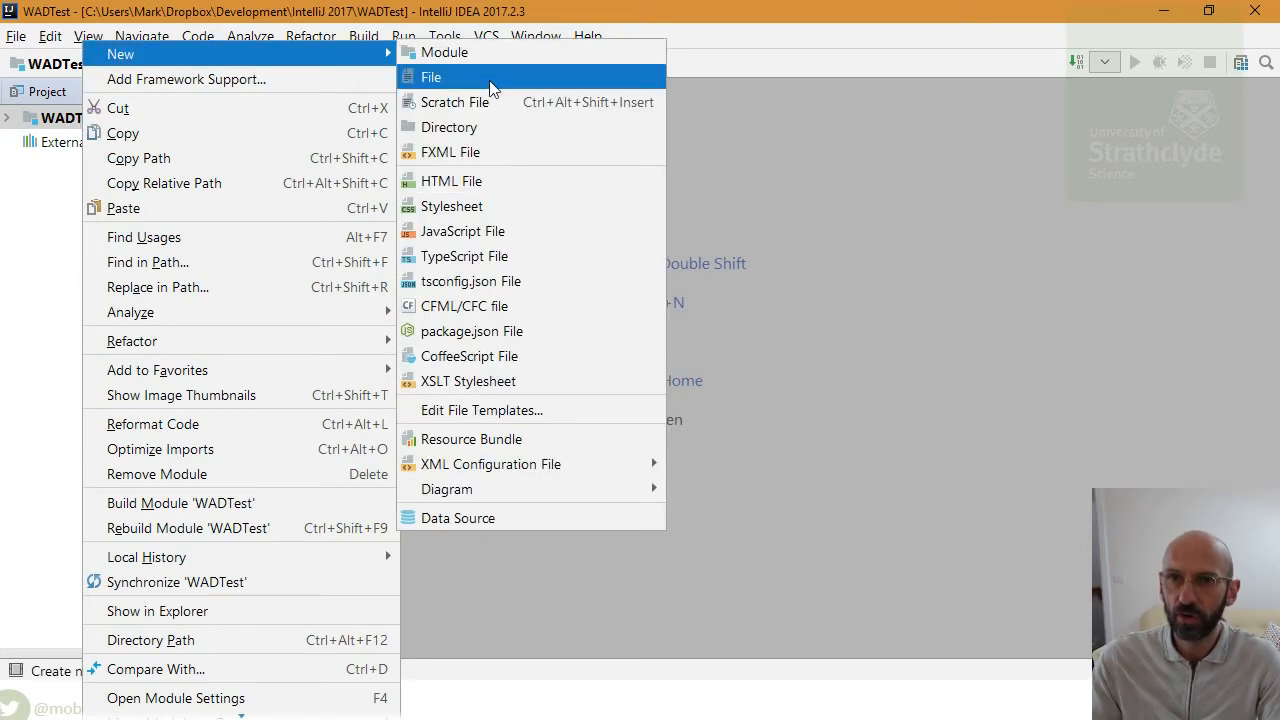
pyautogui.click(520, 190)
pyautogui.write('index')
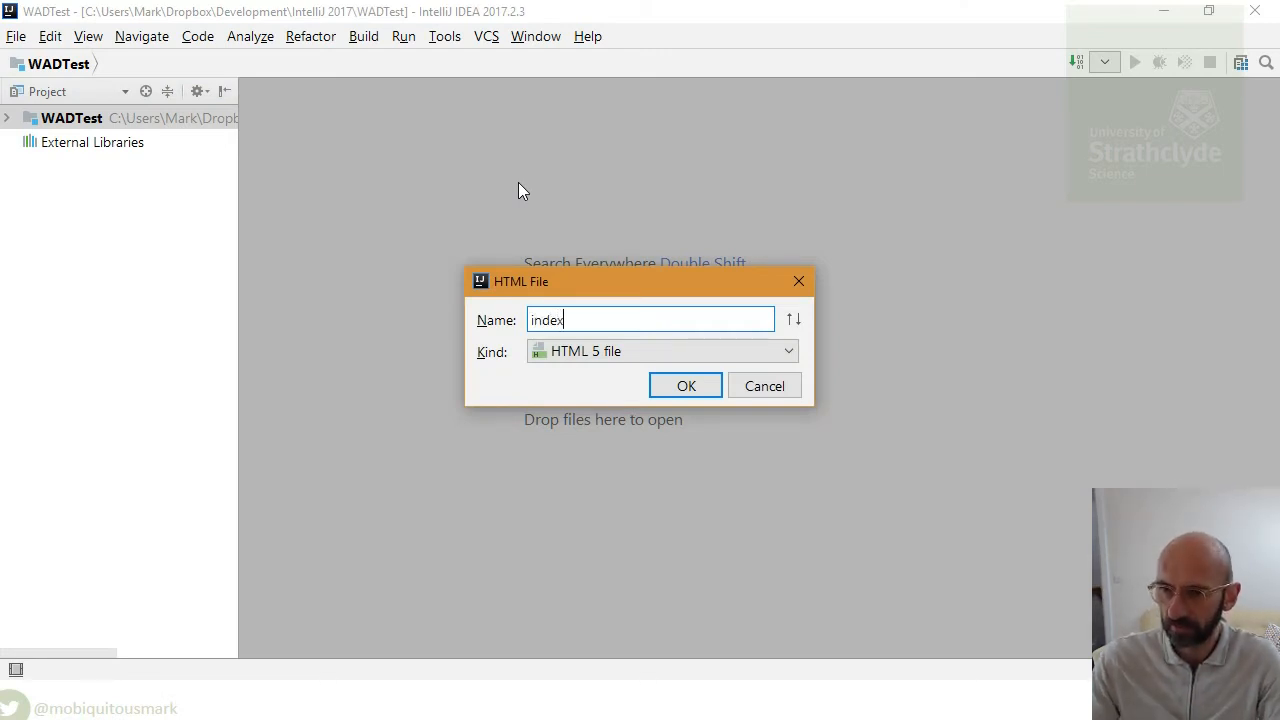
pyautogui.press('Return')
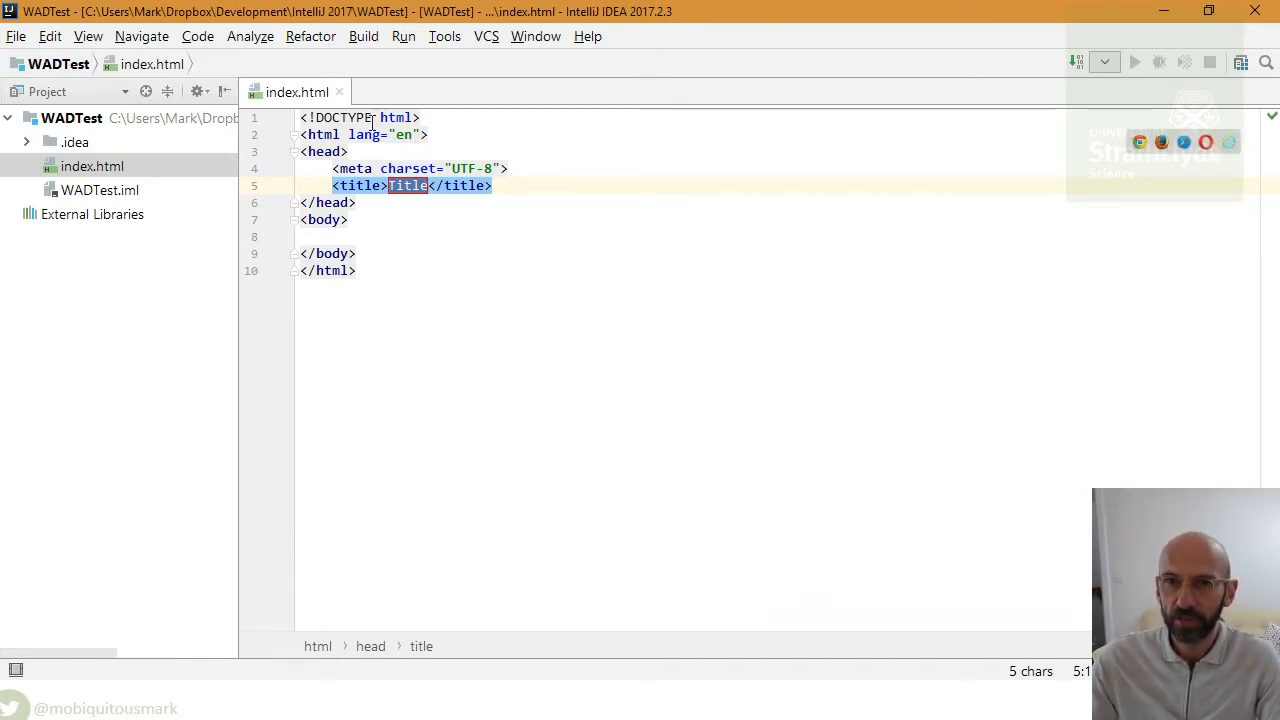
# - Accept the template title and add a <p>hello world!</p> paragraph inside the body
pyautogui.press('Return')
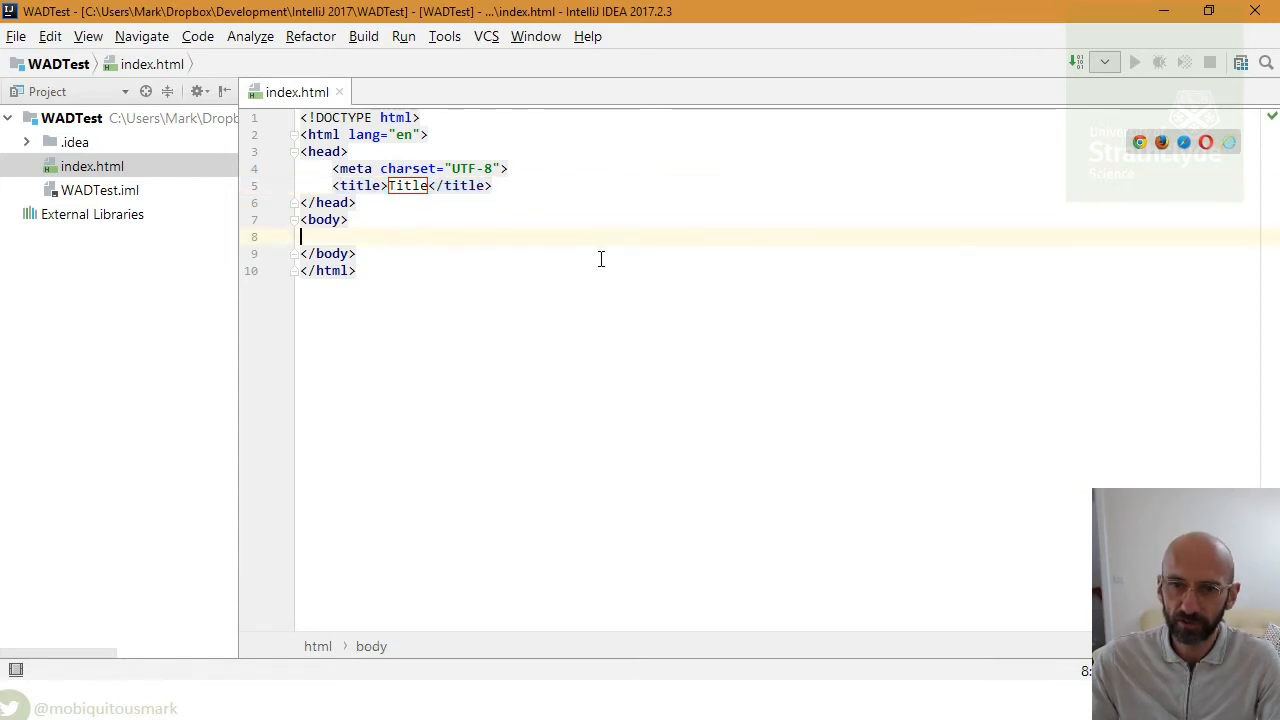
pyautogui.press('Tab')
pyautogui.write('<M')
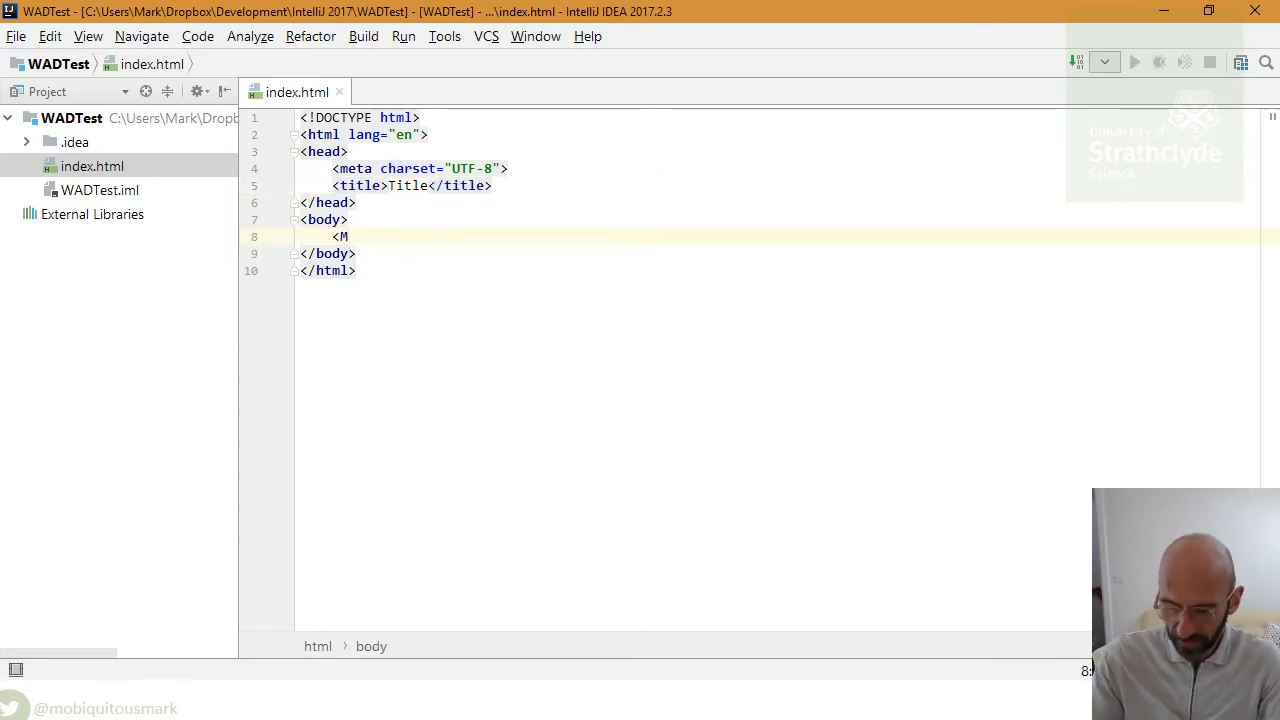
pyautogui.write('>')
pyautogui.write('hello world')
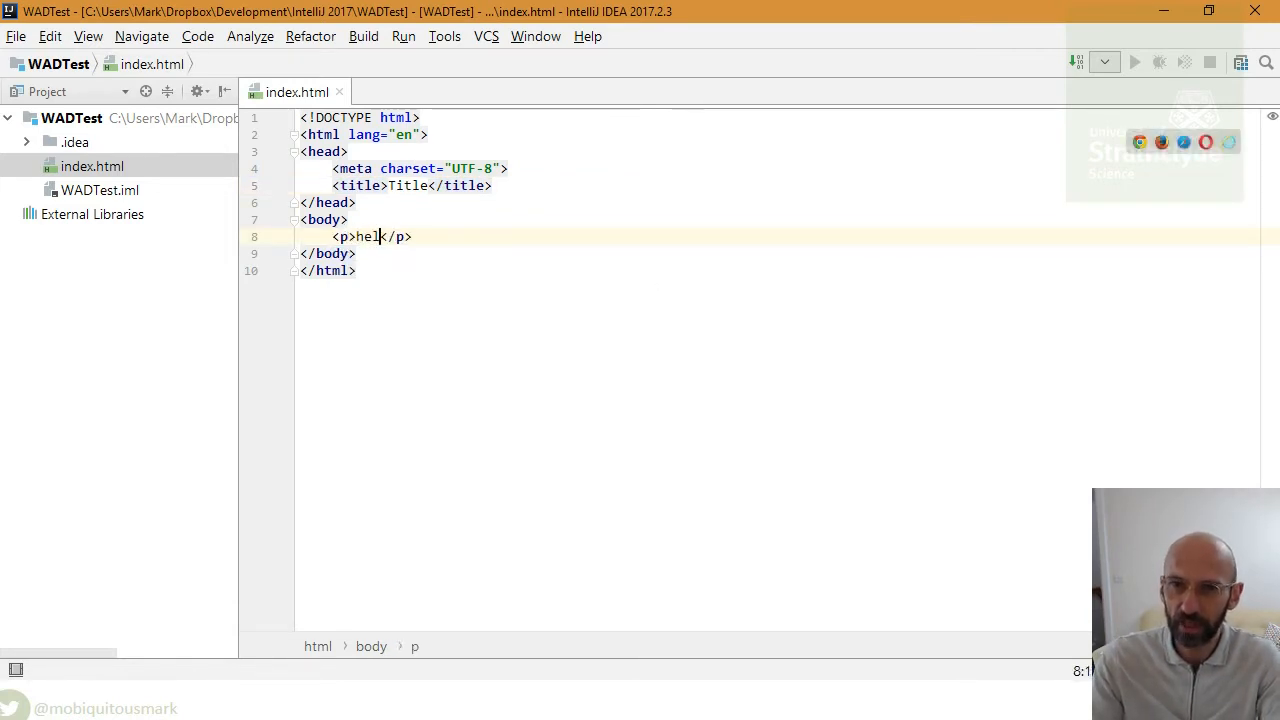
pyautogui.write('!')
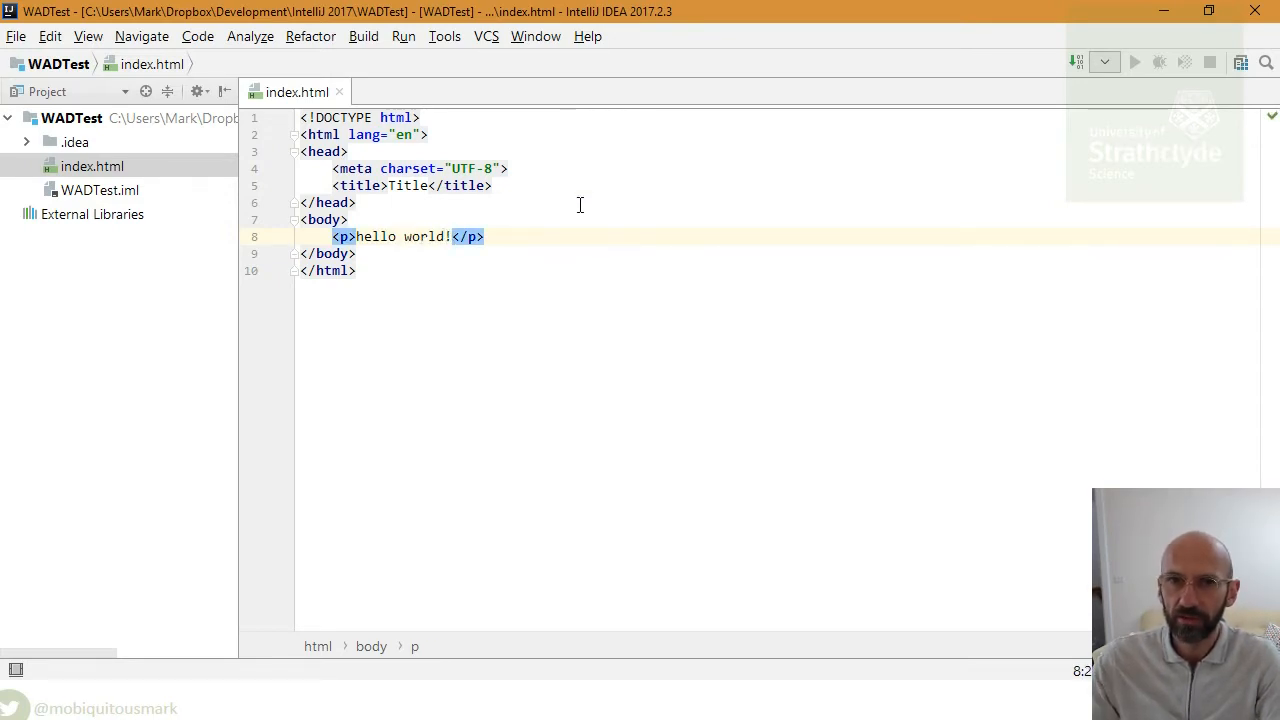
pyautogui.moveTo(1020, 110)
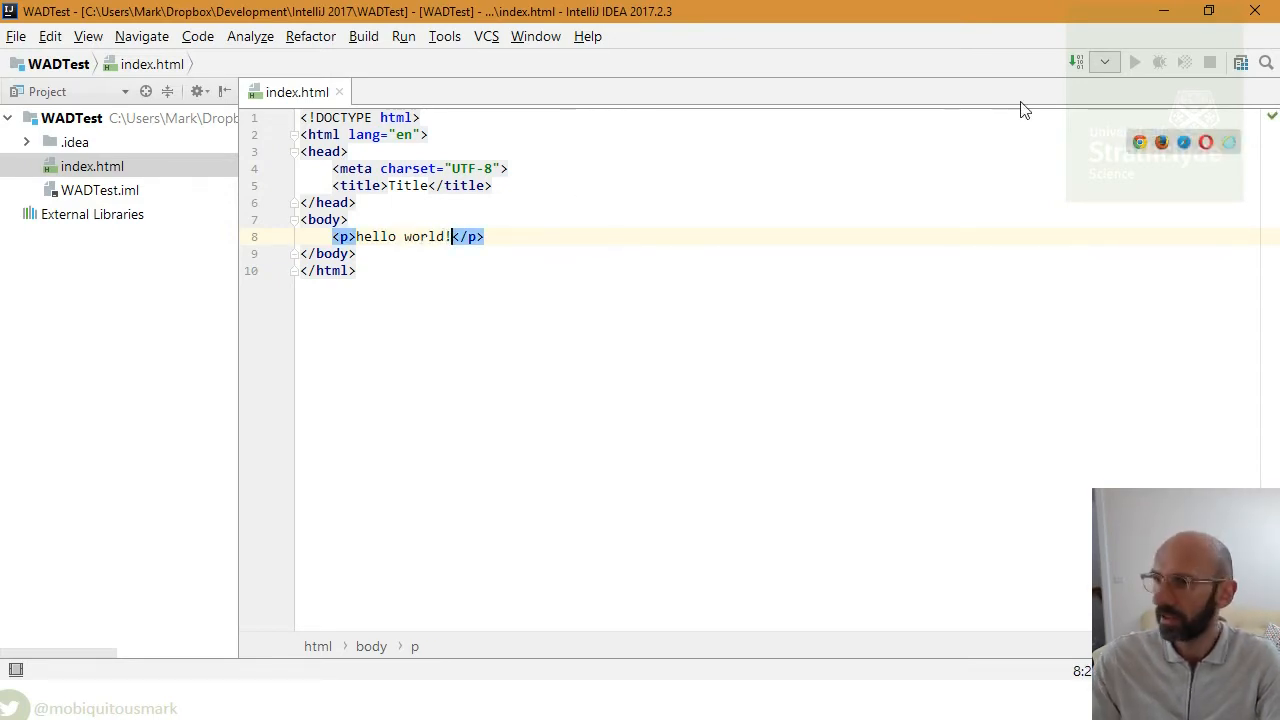
# - Preview index.html in Chrome, change the paragraph to hello world!!! and recheck the page
pyautogui.click(1140, 143)
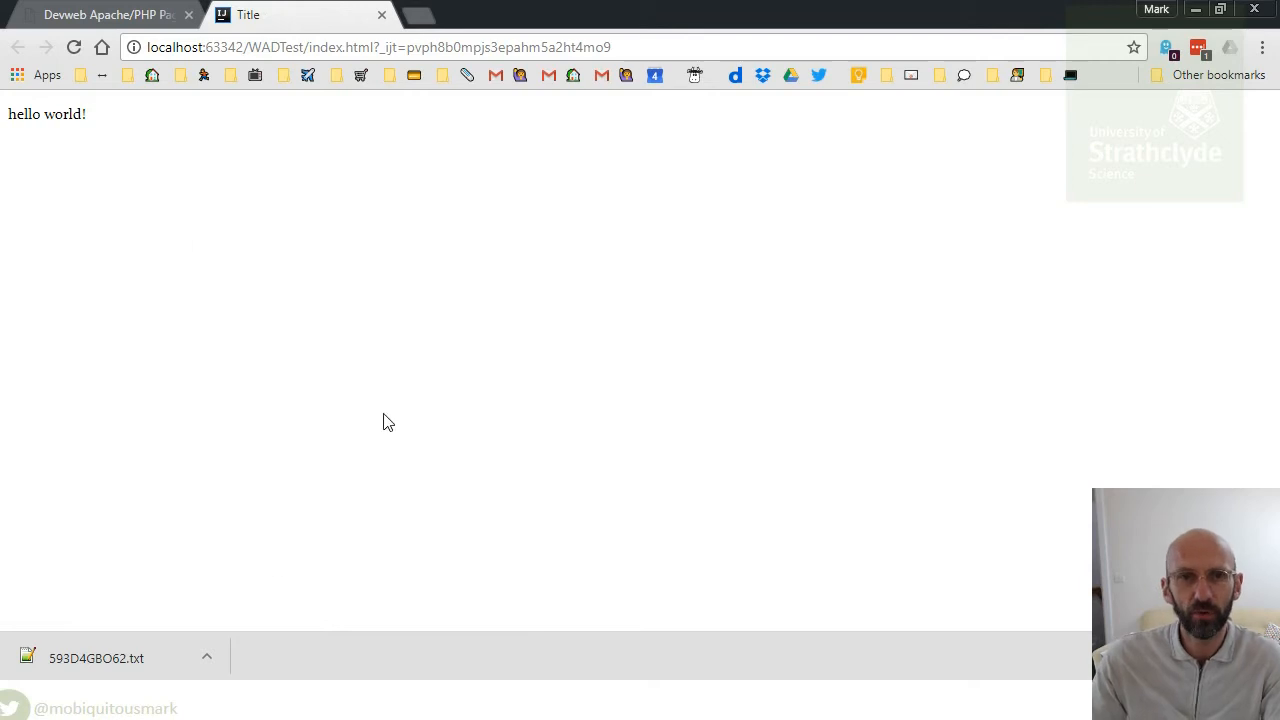
pyautogui.hotkey('alt', 'Tab')
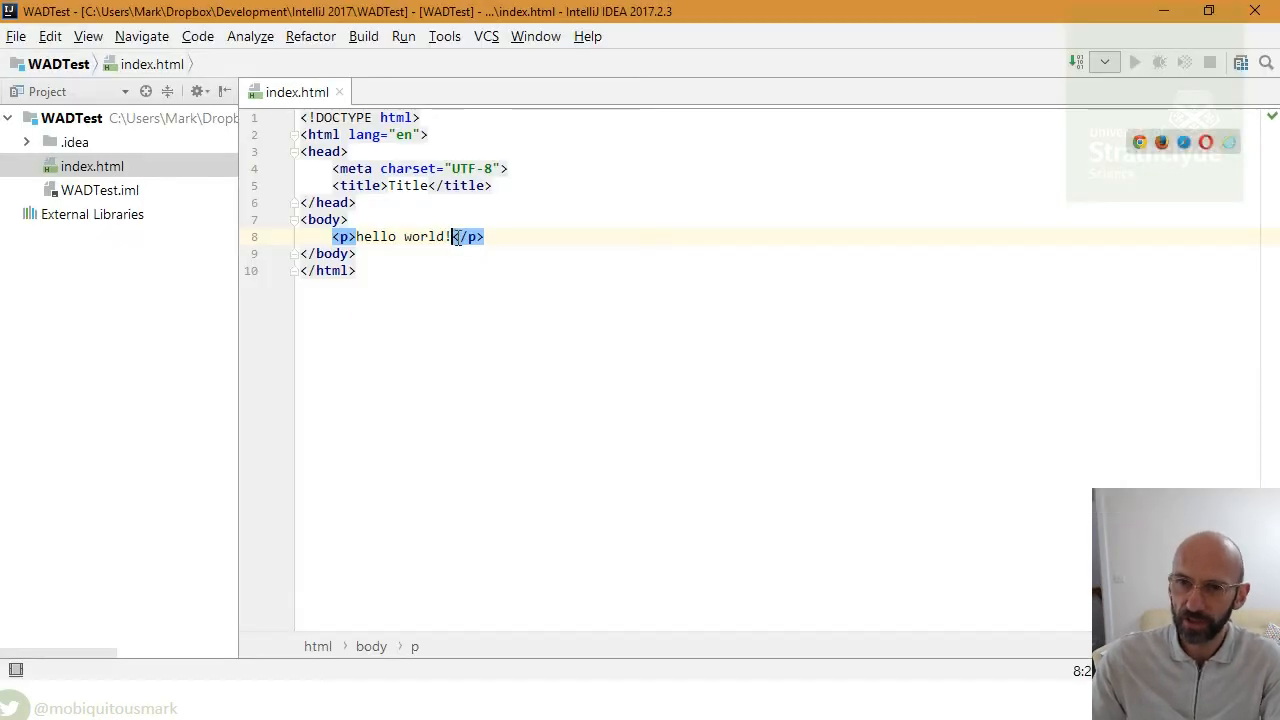
pyautogui.write('!!')
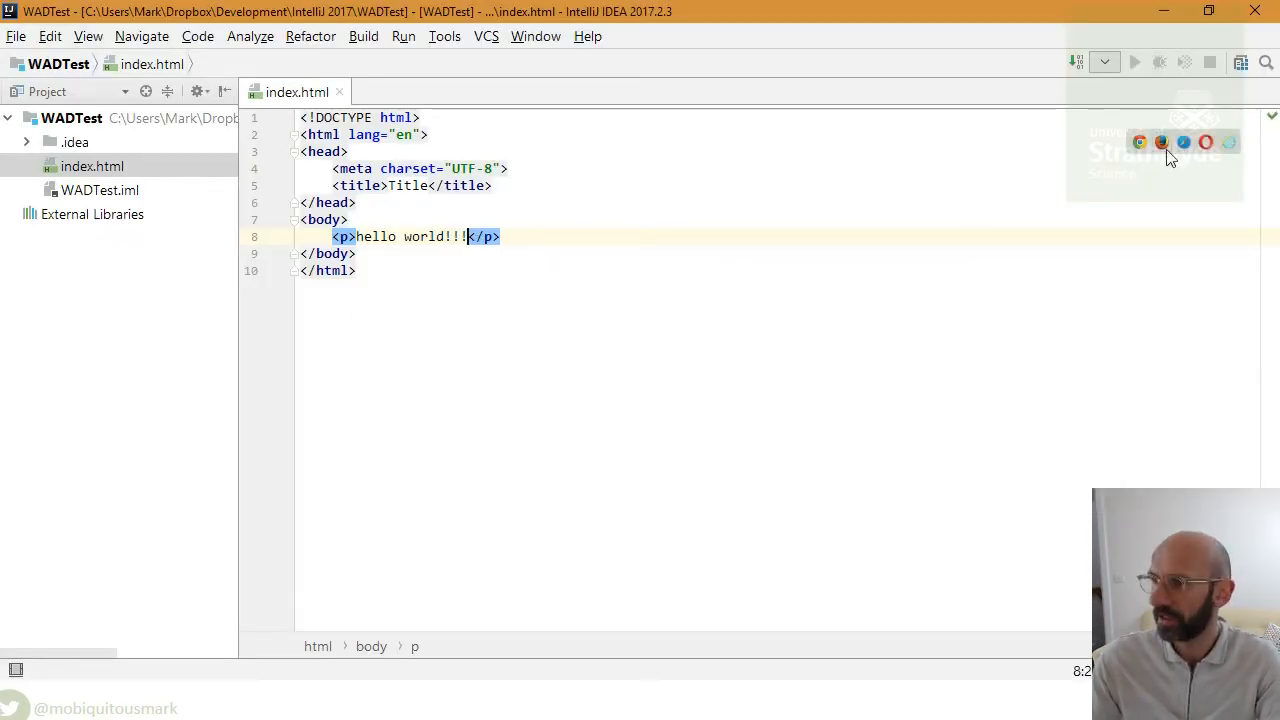
pyautogui.click(1141, 143)
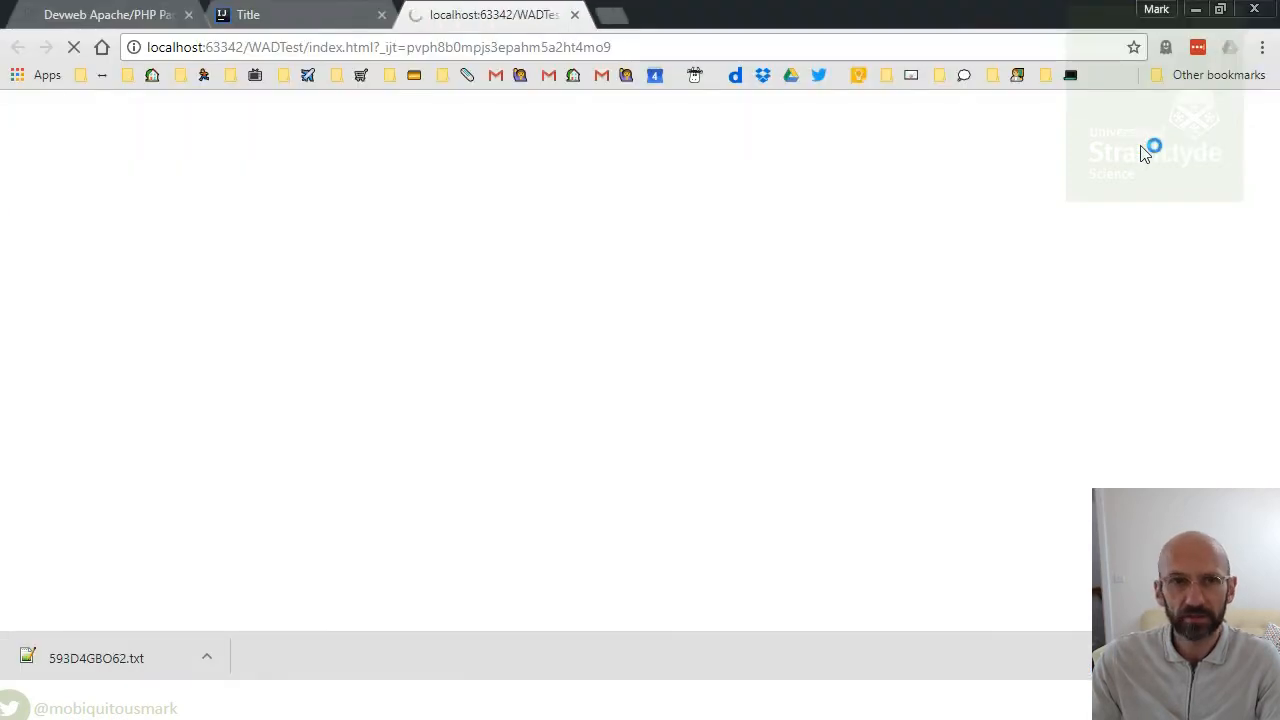
pyautogui.click(574, 14)
pyautogui.hotkey('alt', 'Tab')
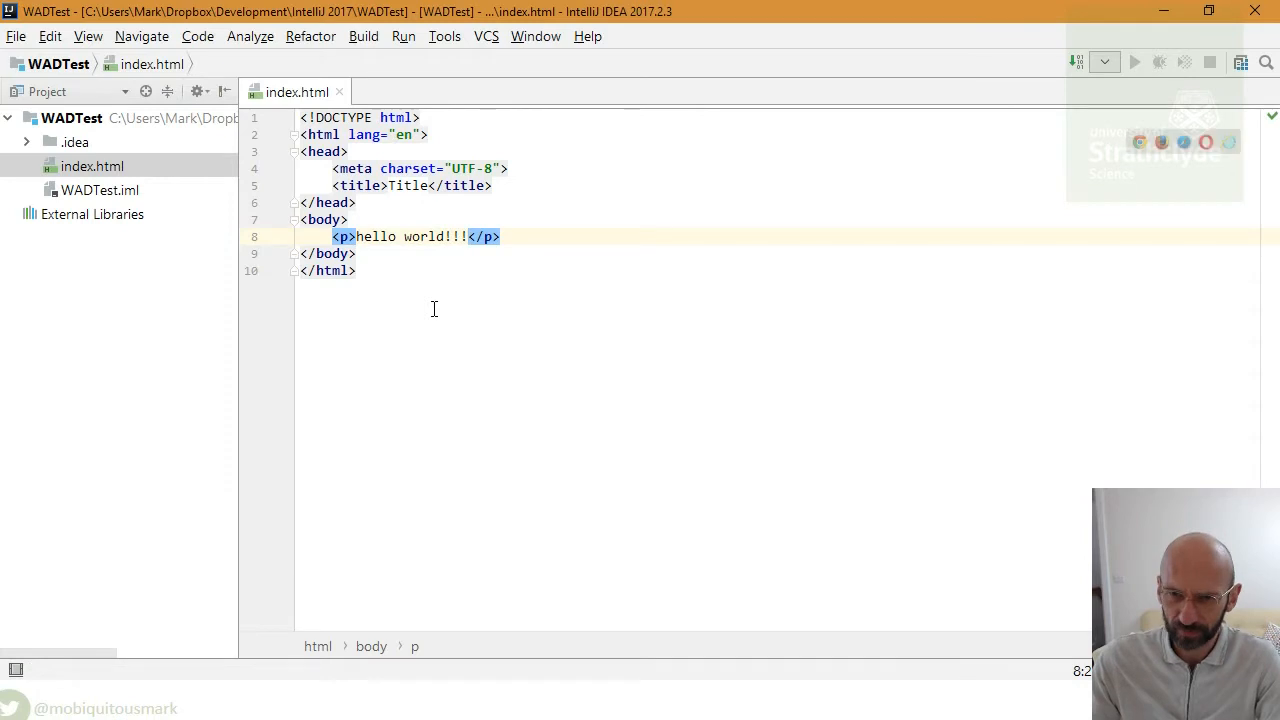
pyautogui.click(434, 309)
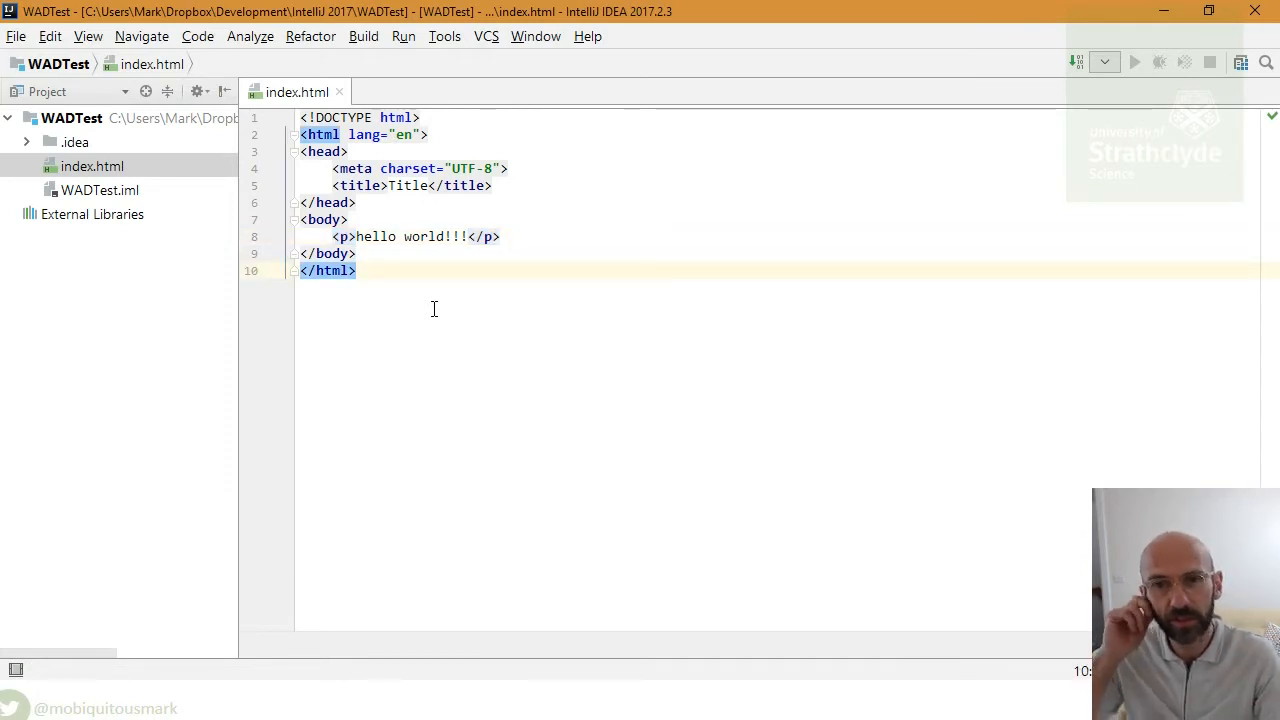
# - Open the Deployment configuration dialog from the Tools > Deployment menu
pyautogui.click(409, 38)
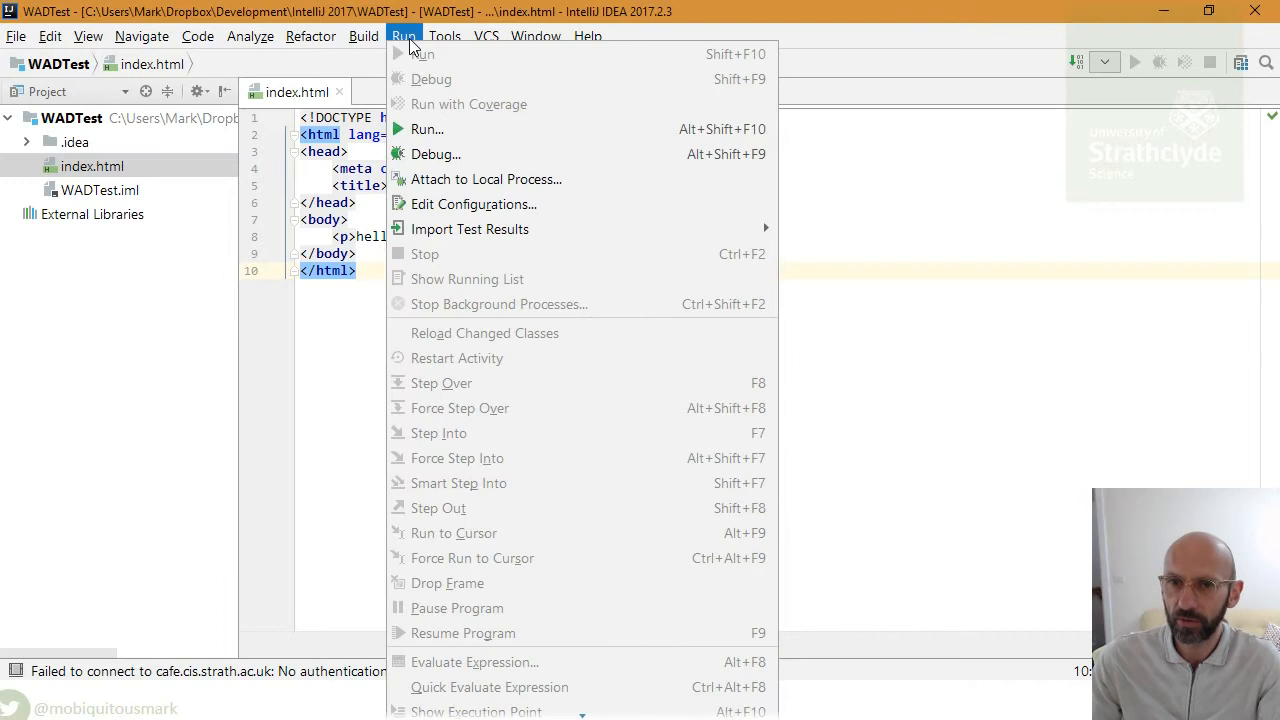
pyautogui.moveTo(447, 47)
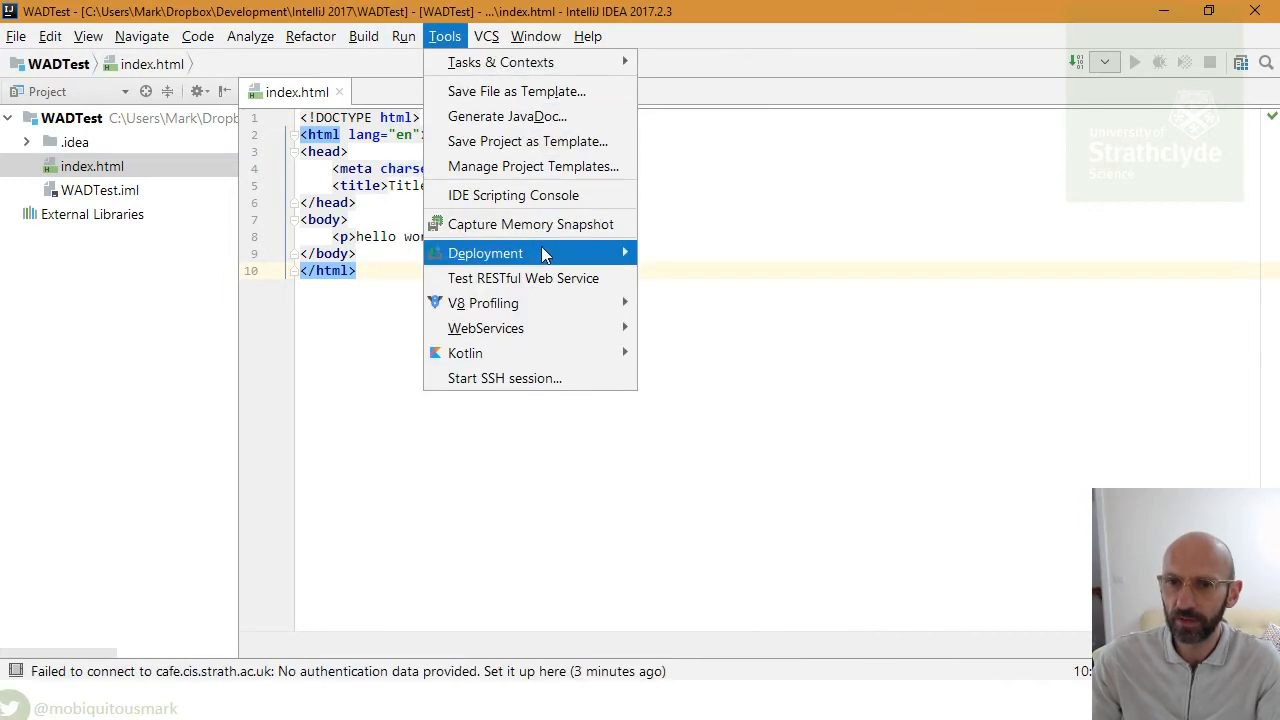
pyautogui.moveTo(545, 255)
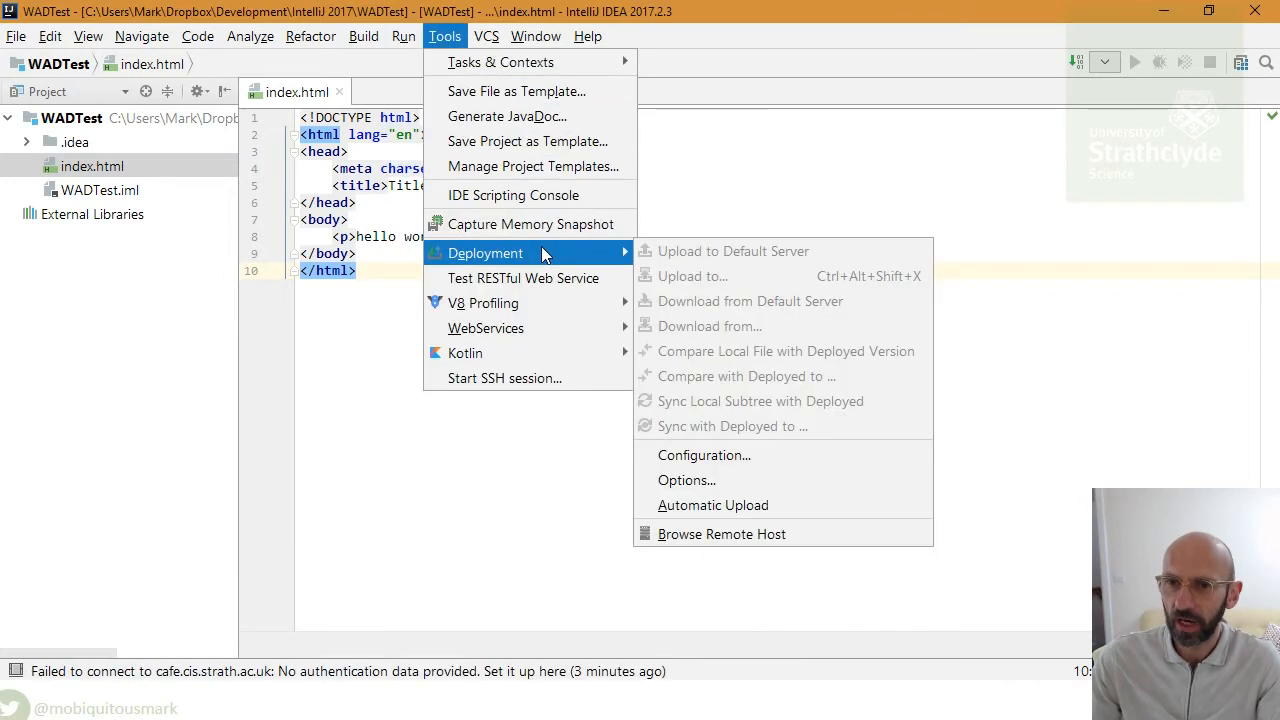
pyautogui.click(750, 456)
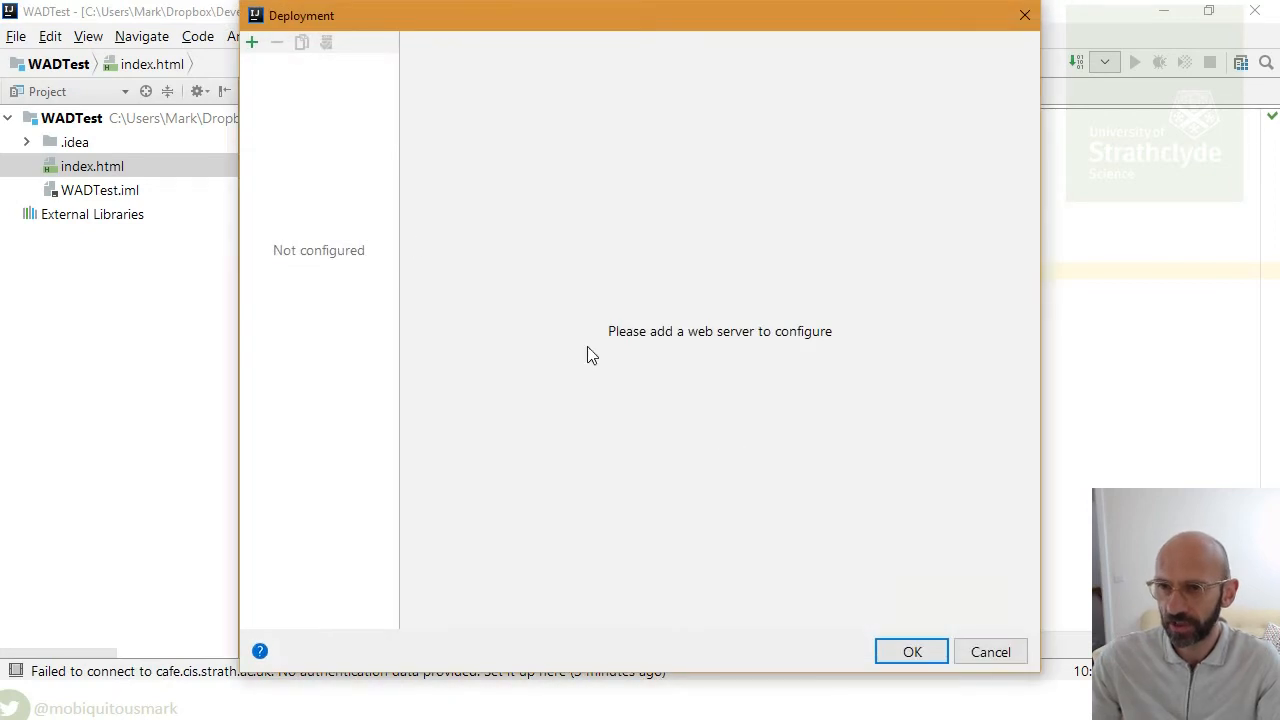
# - Add an SFTP deployment server named Cafe and begin entering host cafe.cios
pyautogui.click(253, 44)
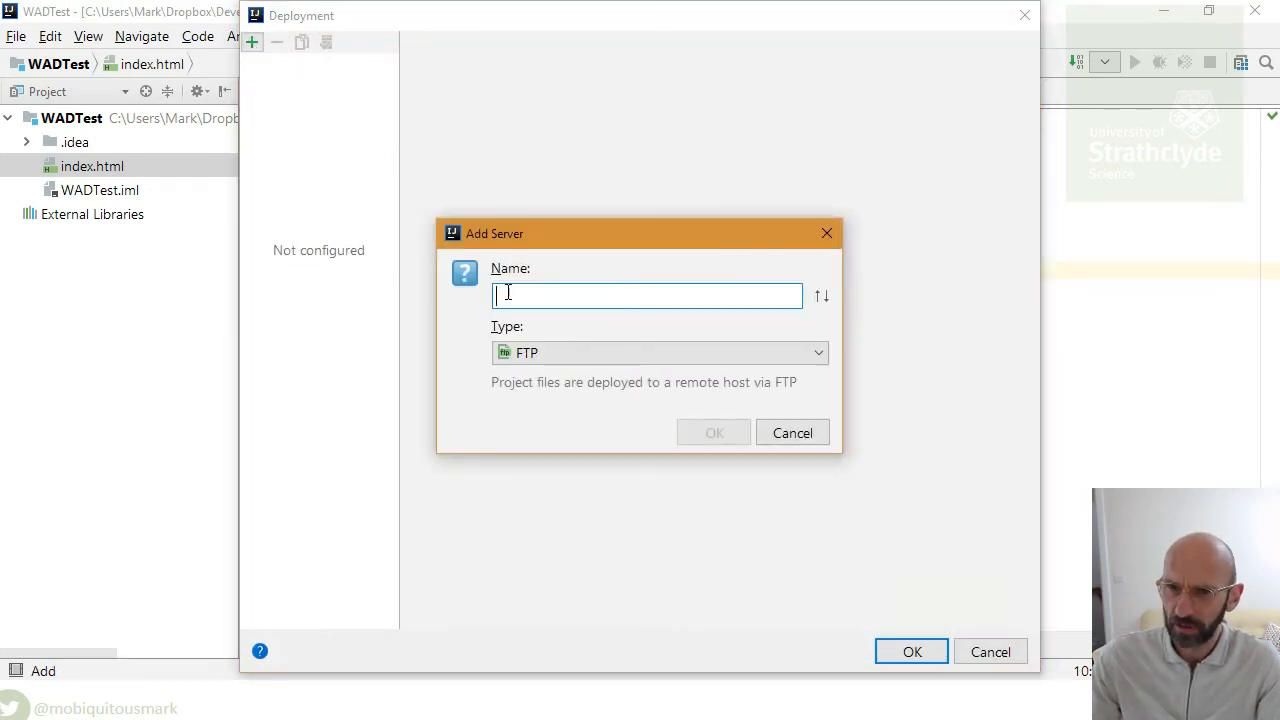
pyautogui.write('Cafe')
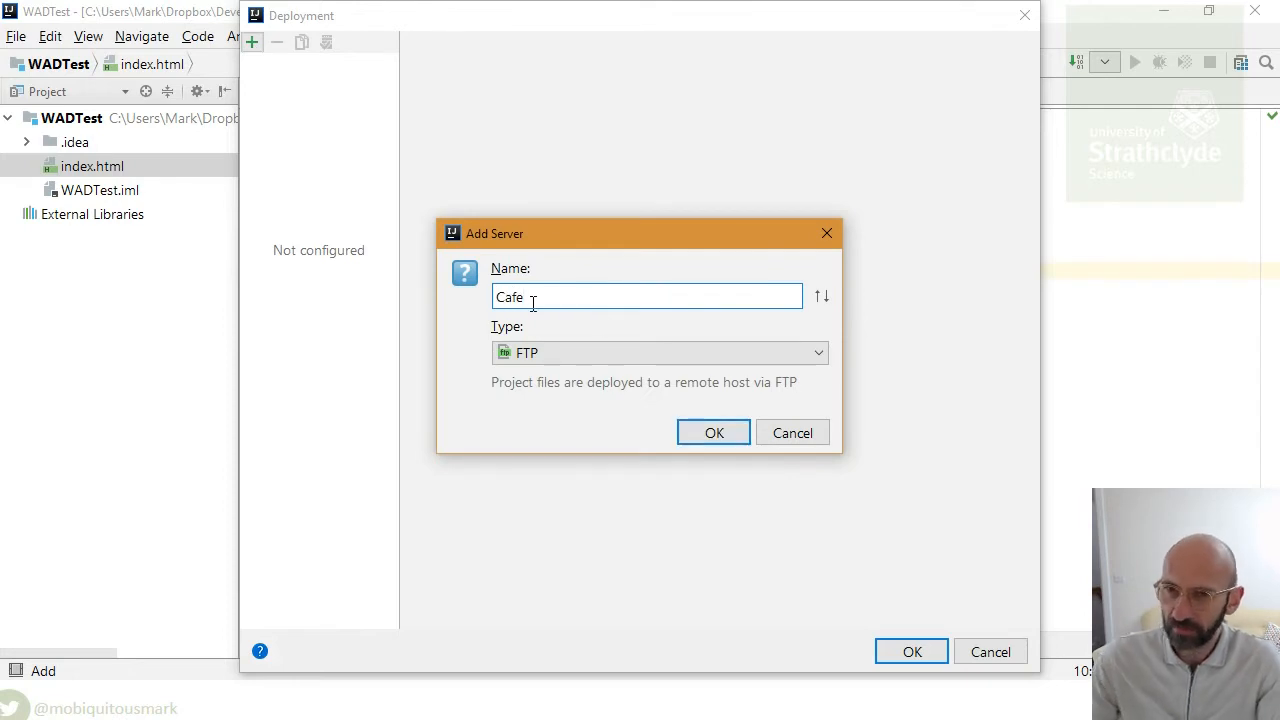
pyautogui.click(673, 353)
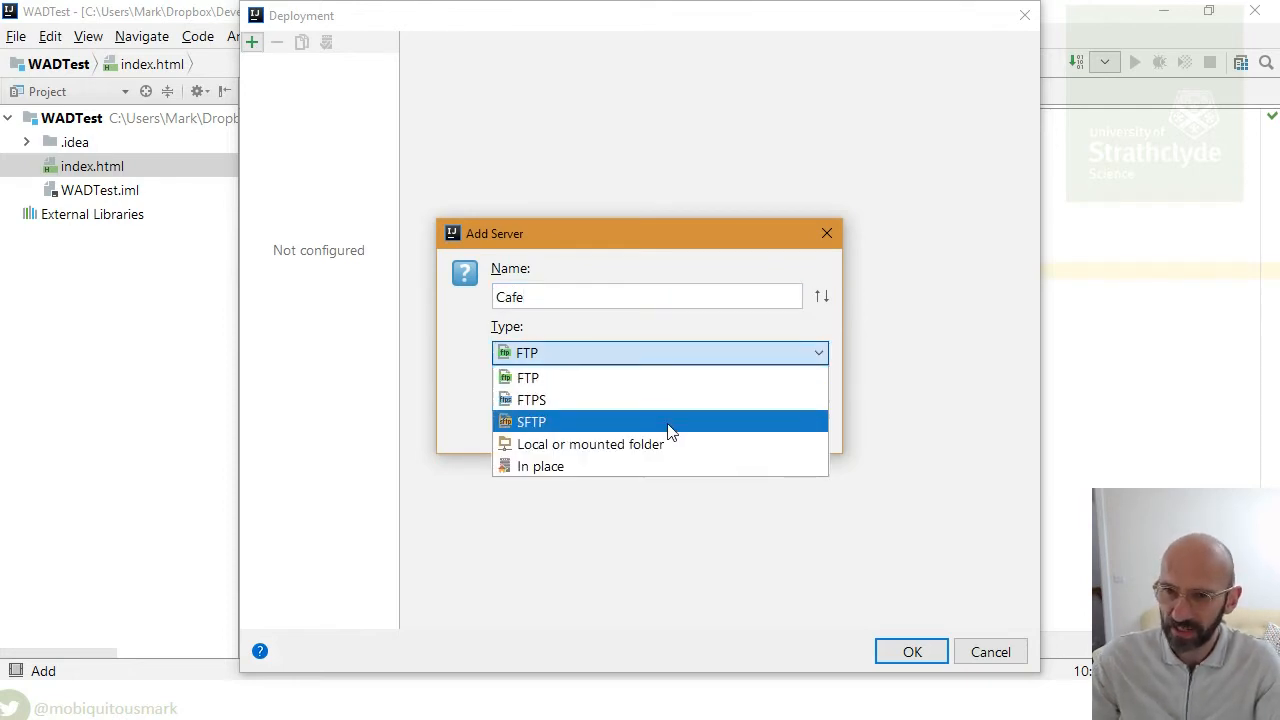
pyautogui.click(660, 421)
pyautogui.click(734, 434)
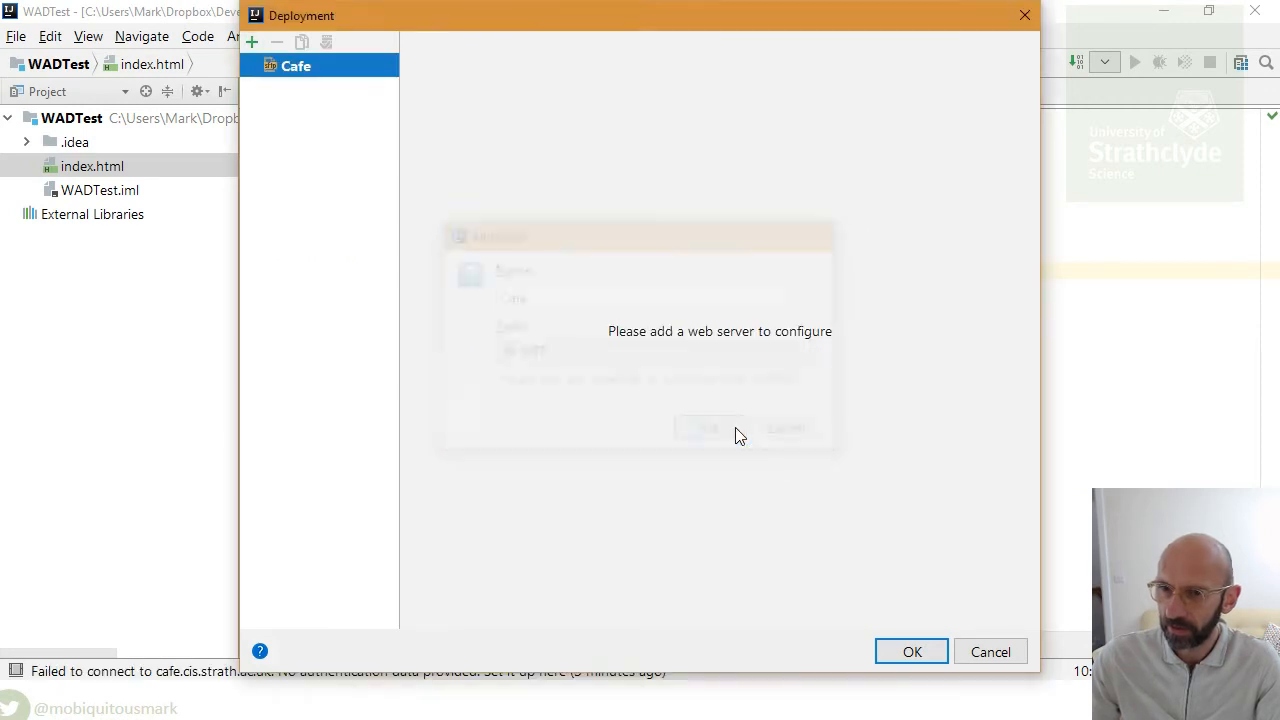
pyautogui.click(564, 252)
pyautogui.write('c')
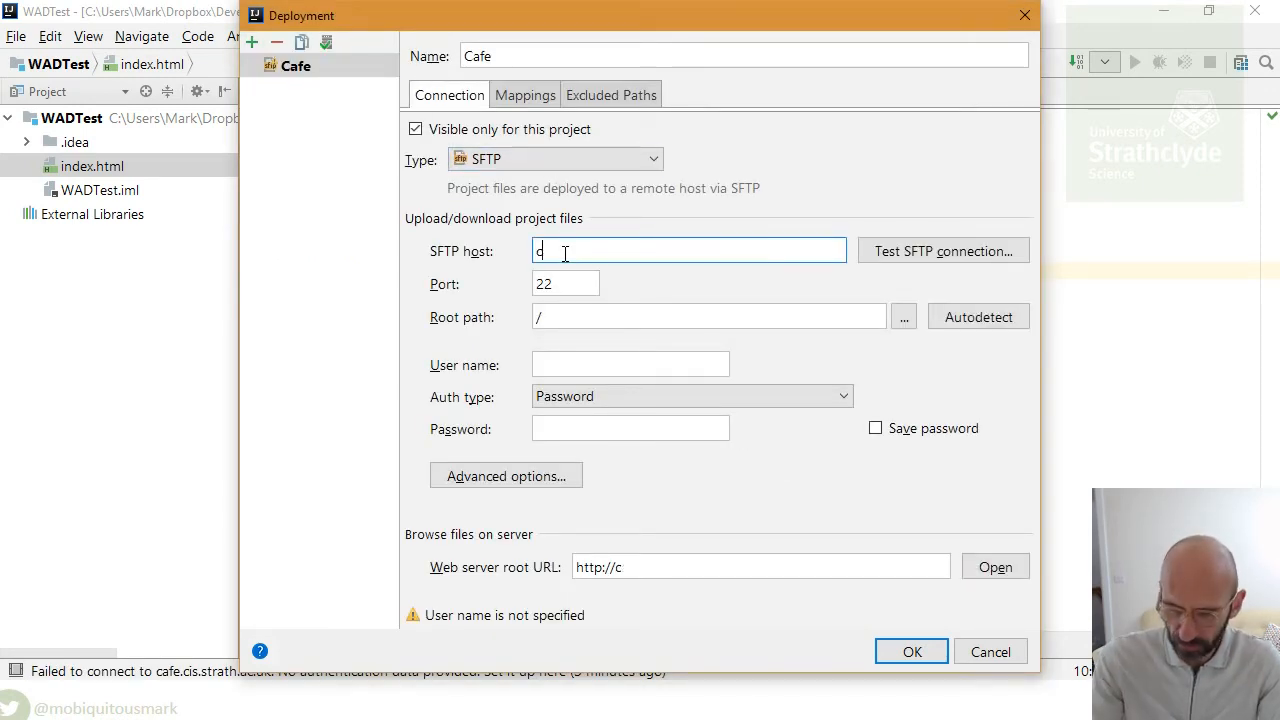
pyautogui.write('afe.')
pyautogui.write('cios')
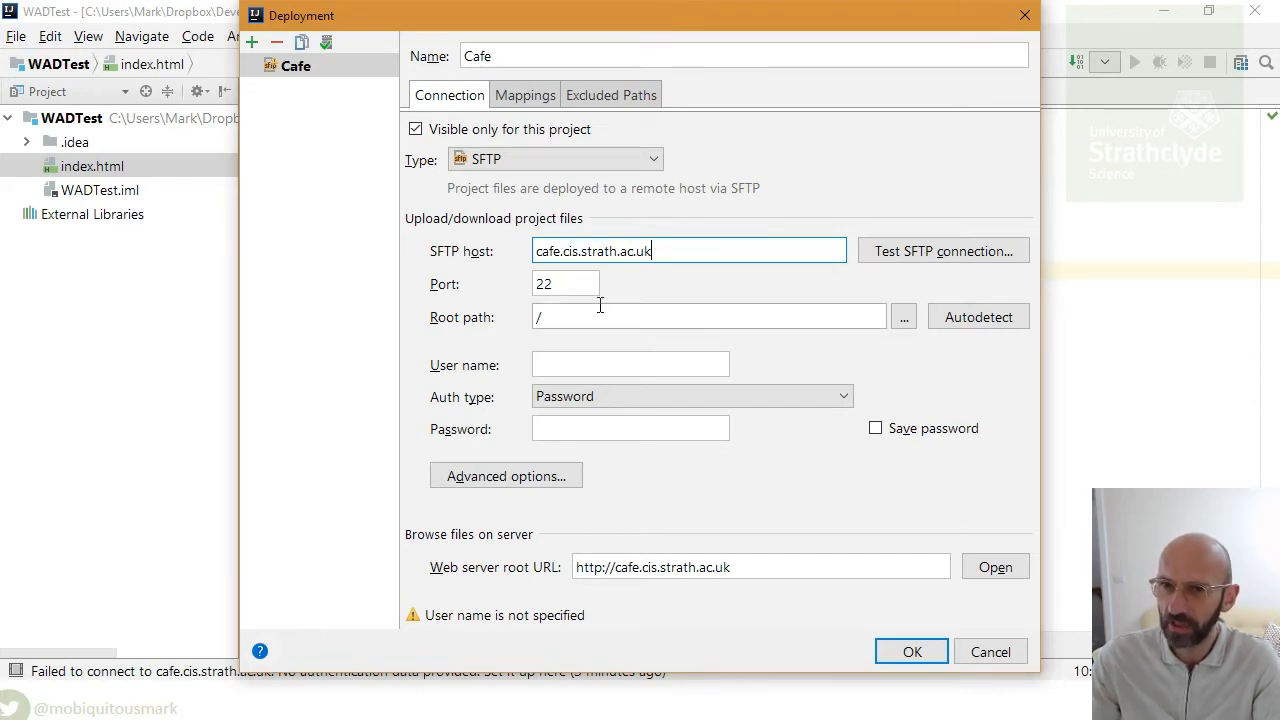
# - Enter the server user name and password, save the password, and pass the SFTP connection test
pyautogui.click(584, 367)
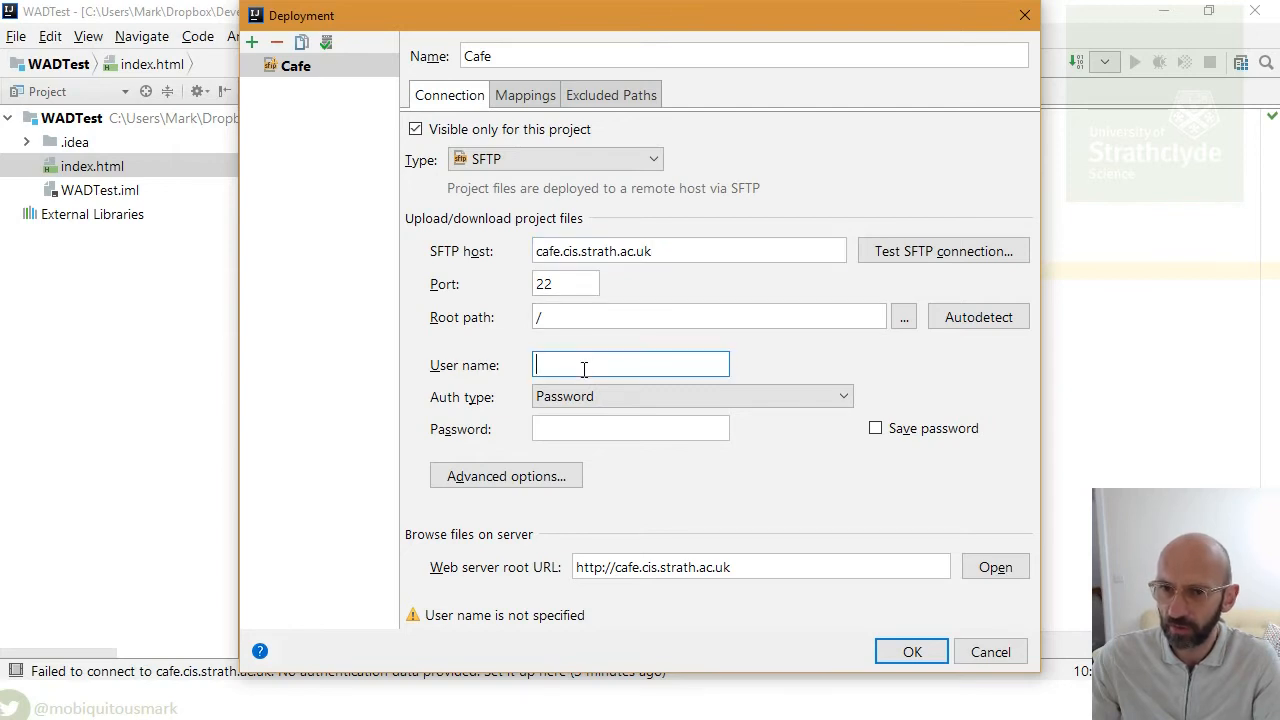
pyautogui.write('aes02112')
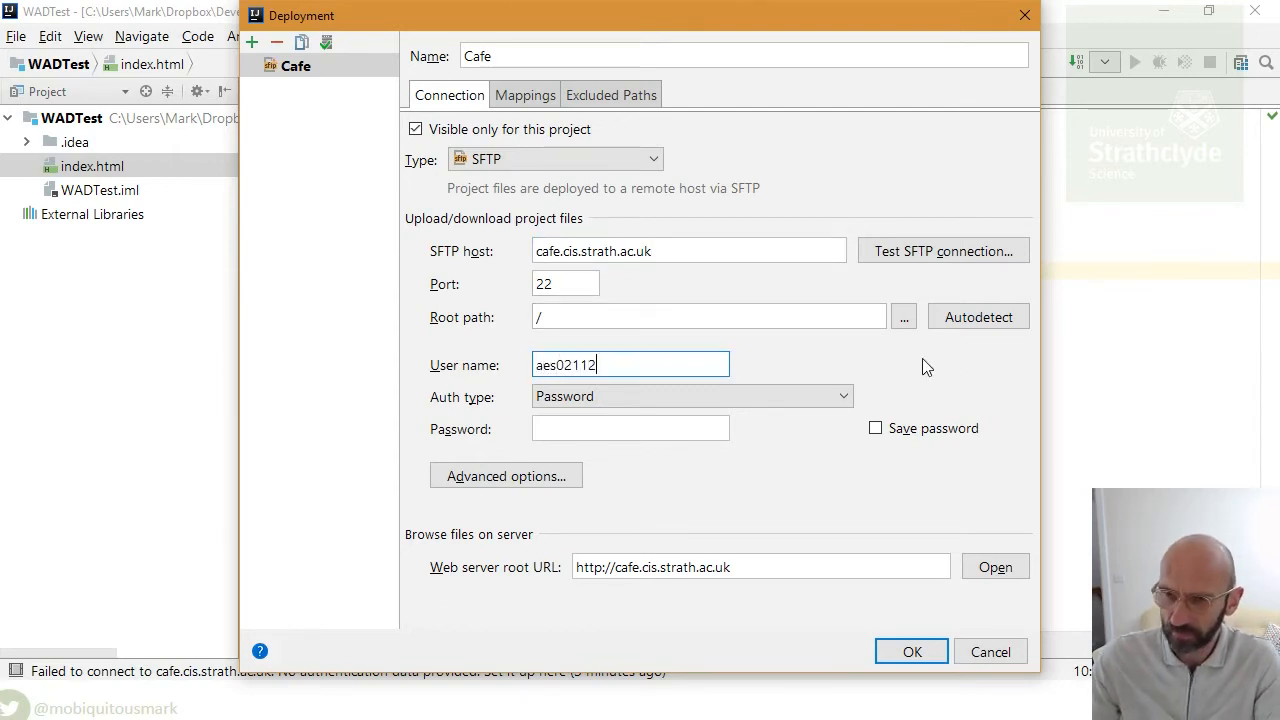
pyautogui.click(717, 428)
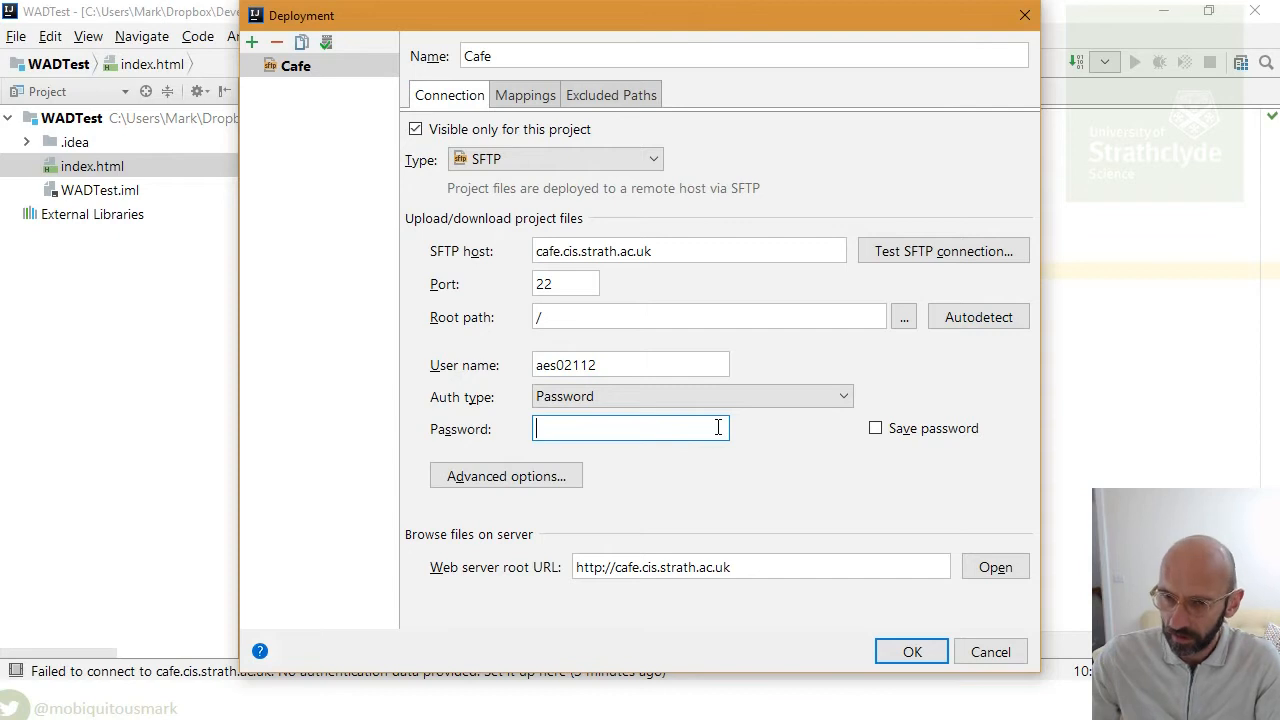
pyautogui.write('aa')
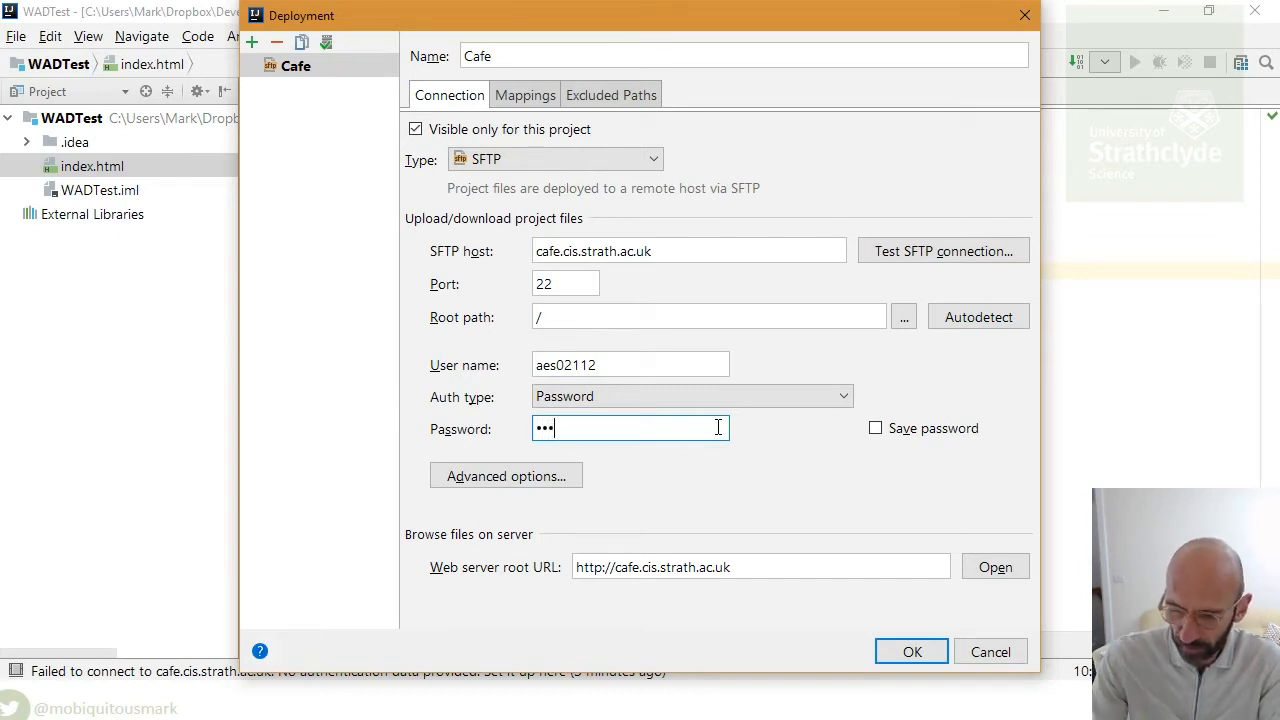
pyautogui.write('aaaaaaaa')
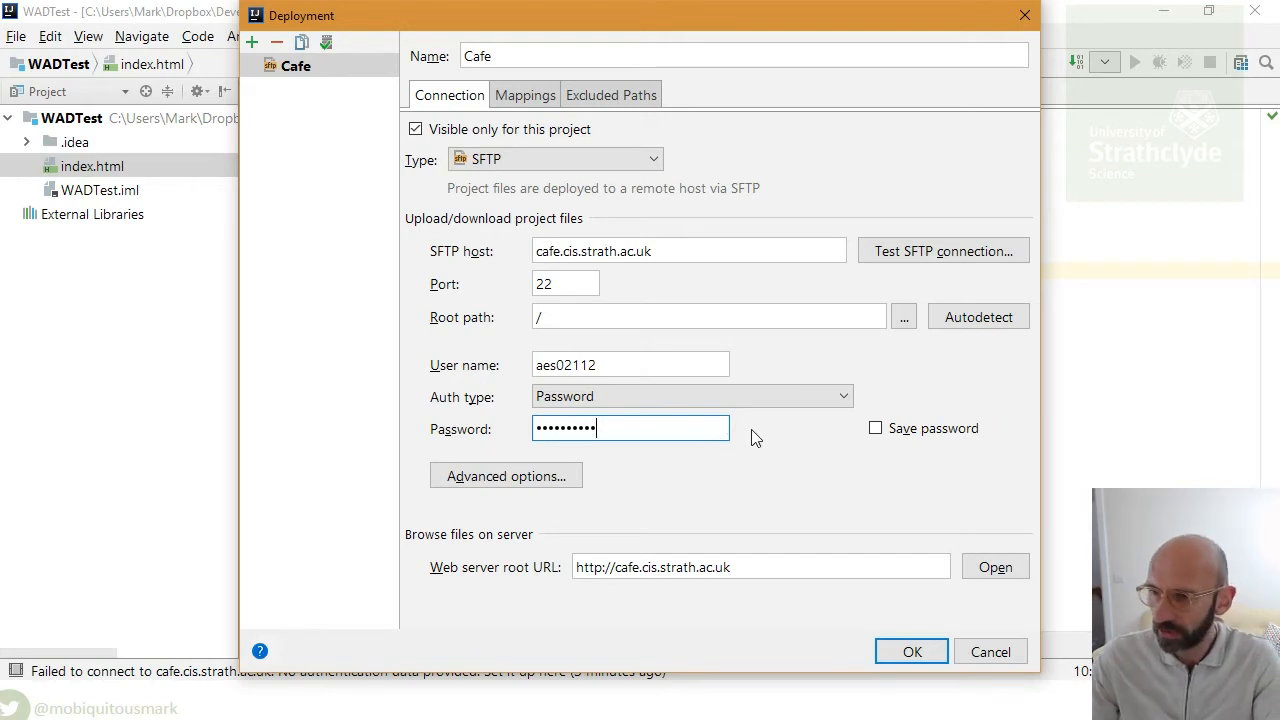
pyautogui.click(875, 430)
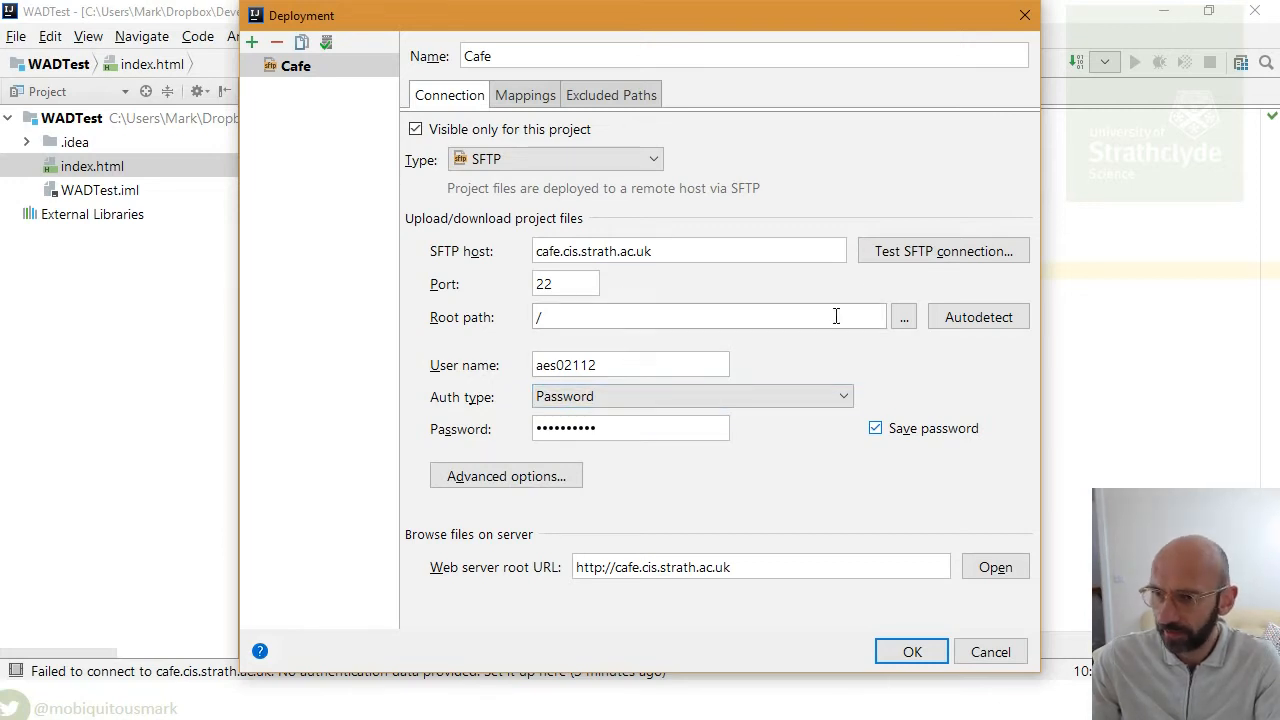
pyautogui.click(898, 252)
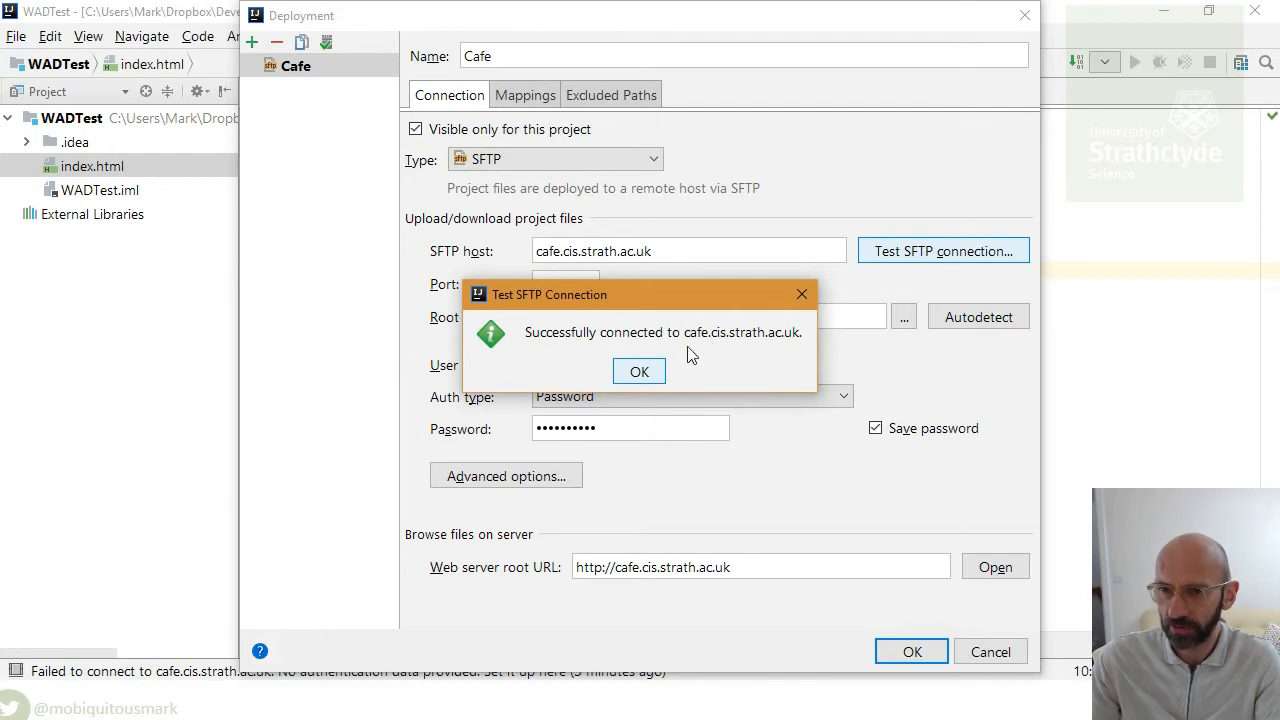
pyautogui.click(651, 372)
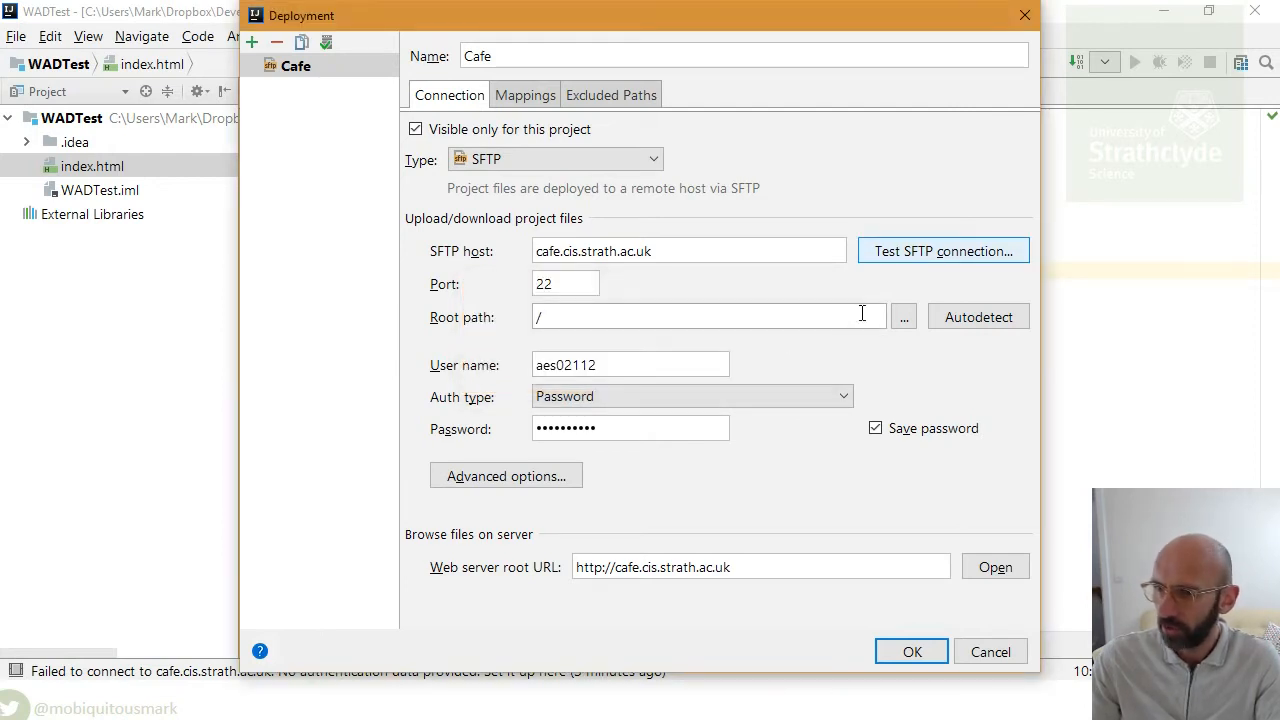
# - Open the root path browser, widen it, and expand the home and s4 folders
pyautogui.click(906, 324)
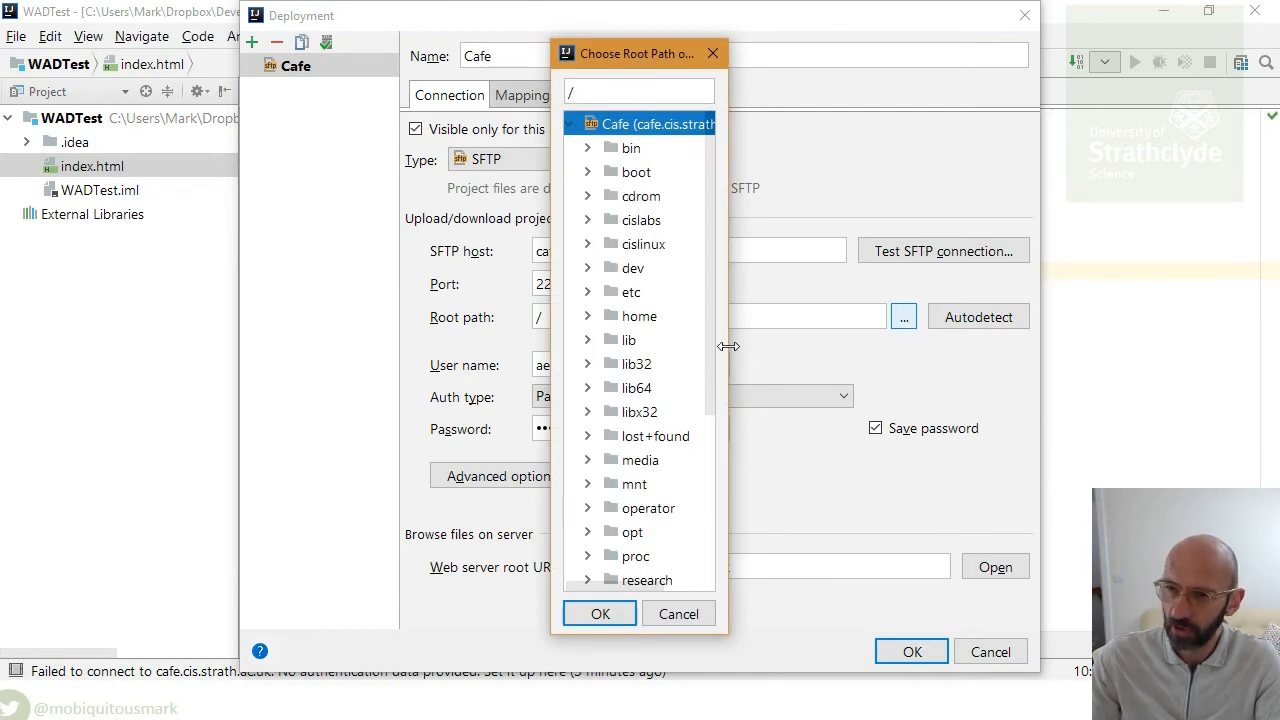
pyautogui.moveTo(733, 346); pyautogui.dragTo(1041, 346)
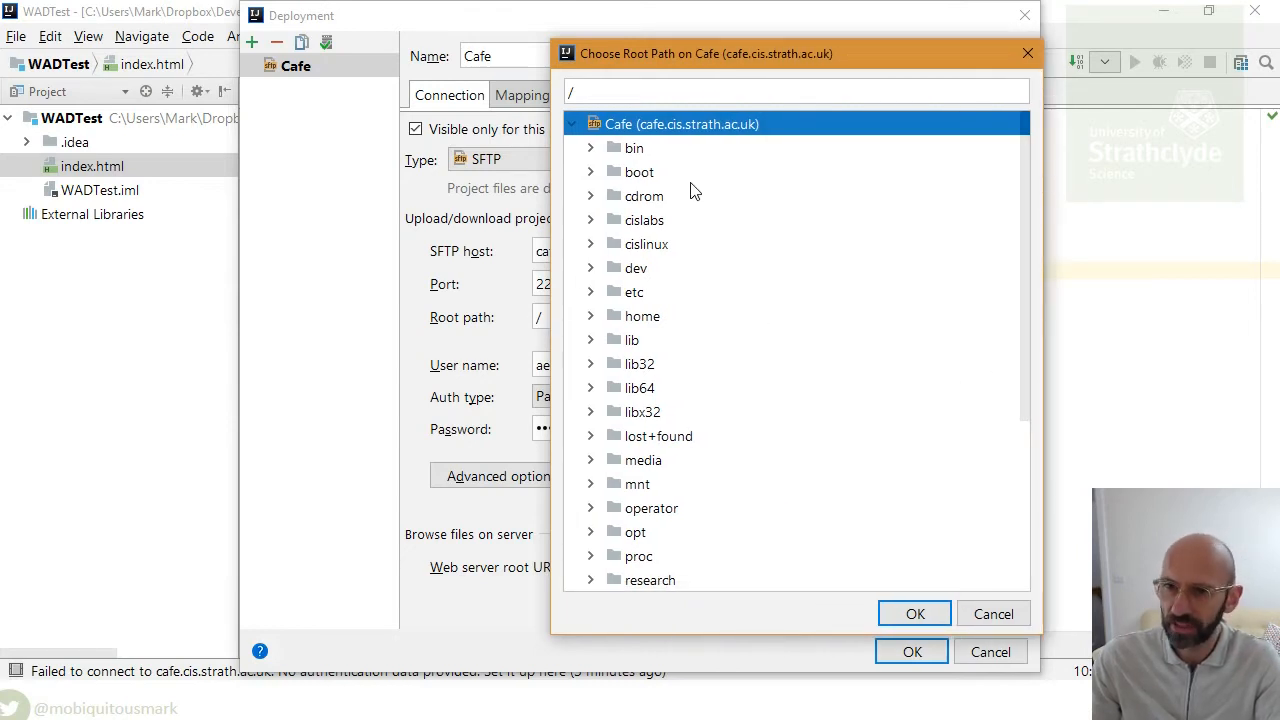
pyautogui.doubleClick(645, 316)
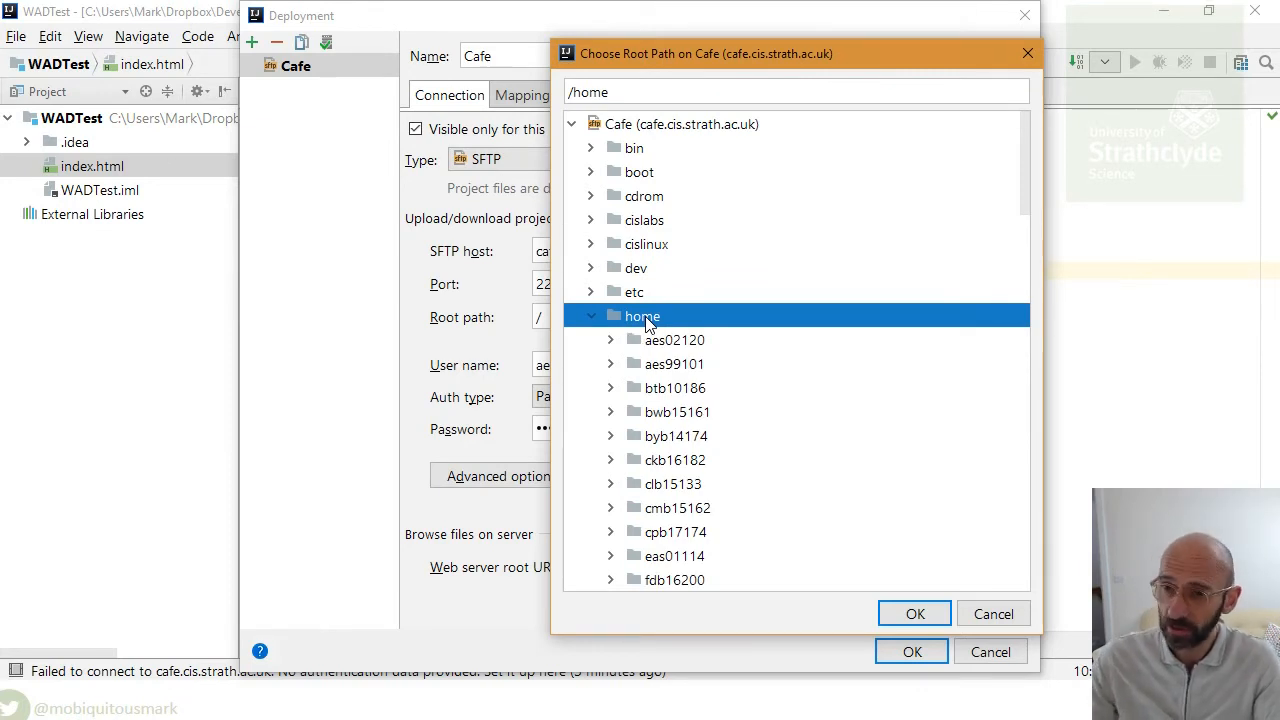
pyautogui.scroll(-6, 657, 308)
pyautogui.scroll(-13, 657, 314)
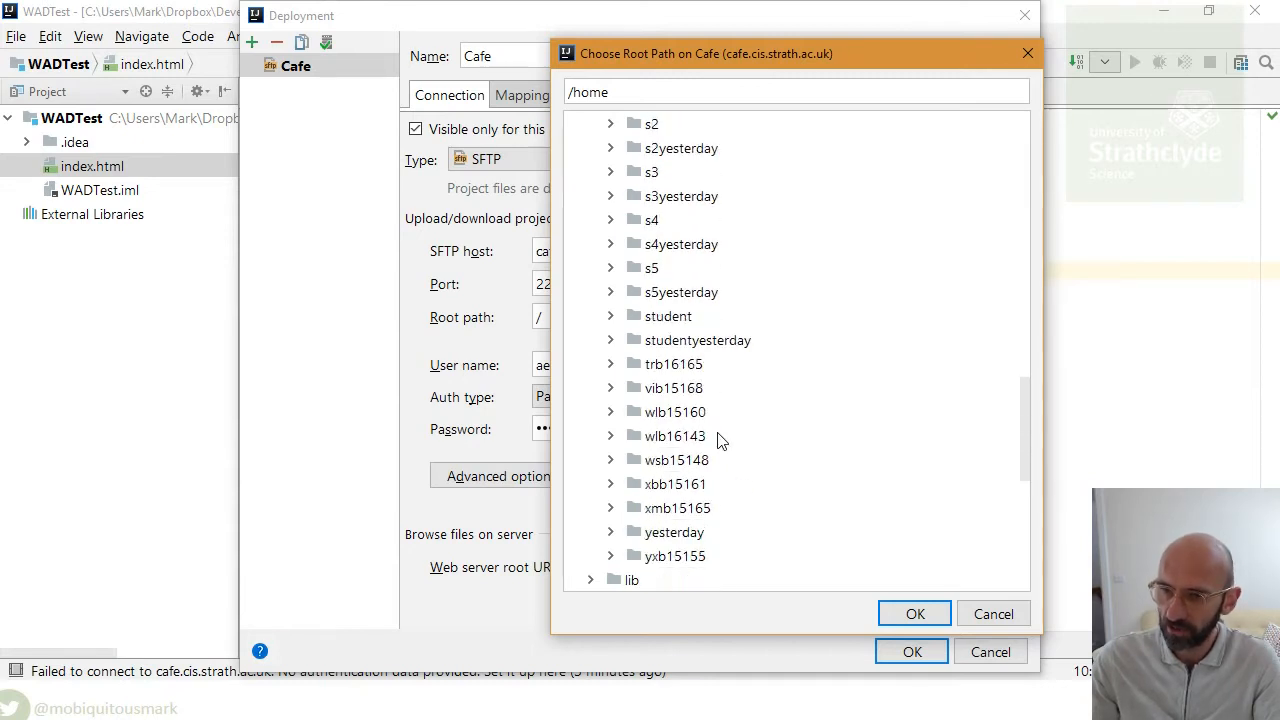
pyautogui.scroll(2, 693, 318)
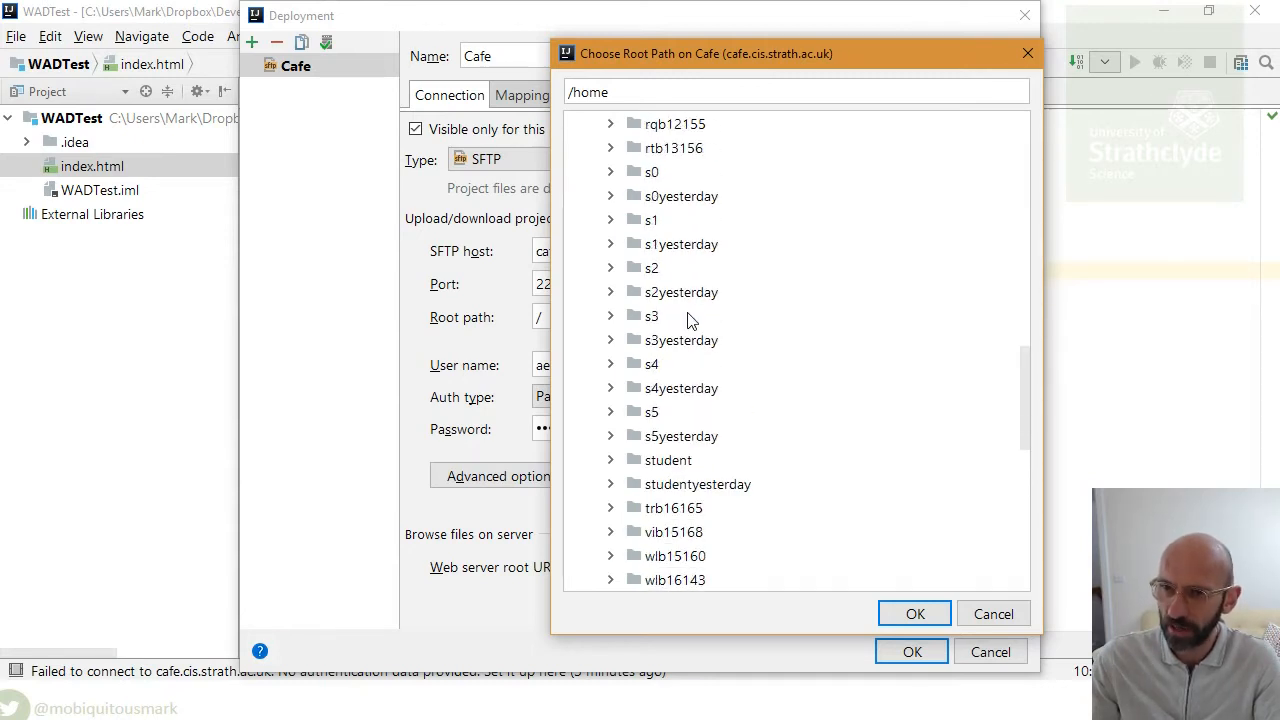
pyautogui.doubleClick(651, 365)
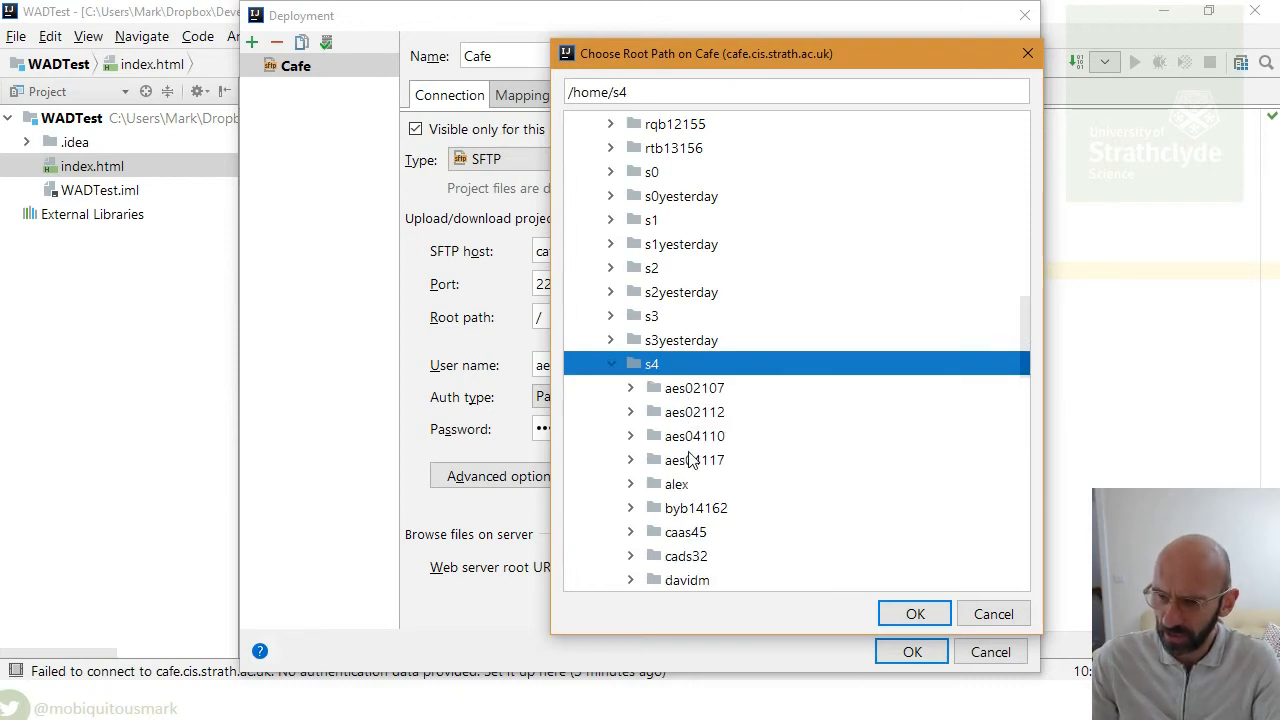
# - Choose DEVWEB/2017 inside the user's folder as the Cafe server root path
pyautogui.scroll(-1, 685, 481)
pyautogui.click(694, 340)
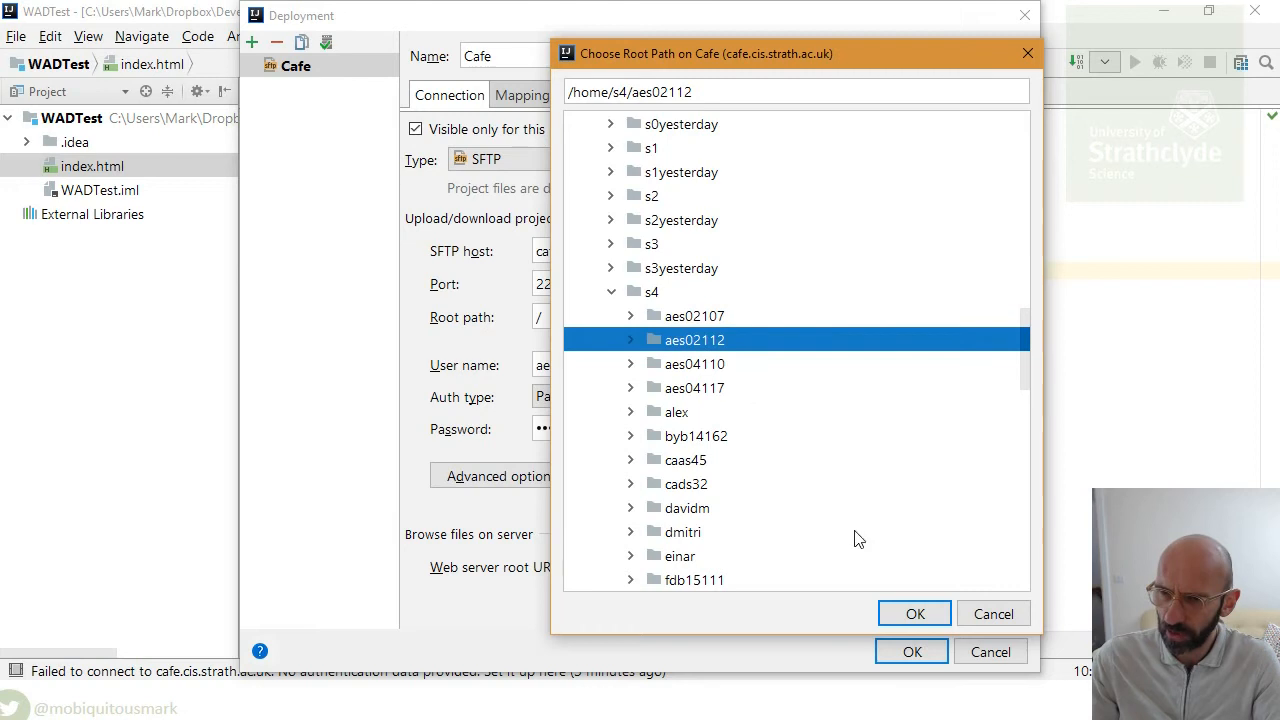
pyautogui.click(631, 340)
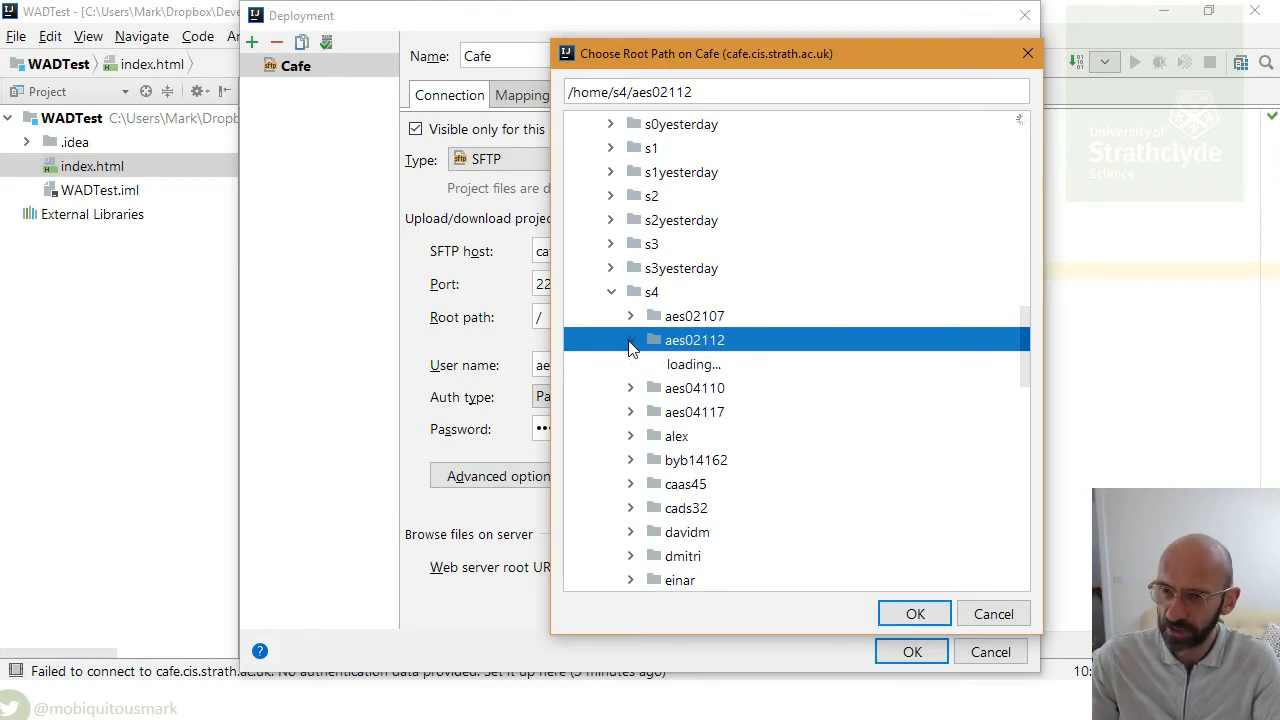
pyautogui.scroll(-6, 667, 345)
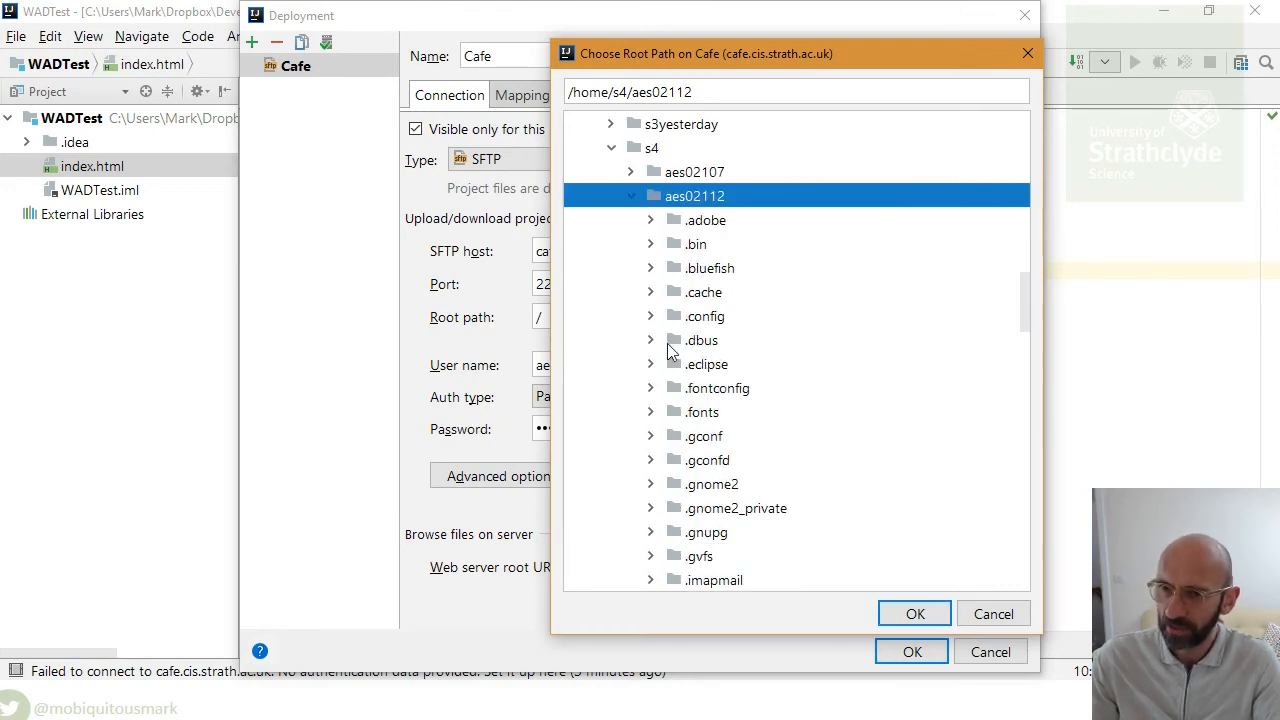
pyautogui.scroll(-5, 667, 343)
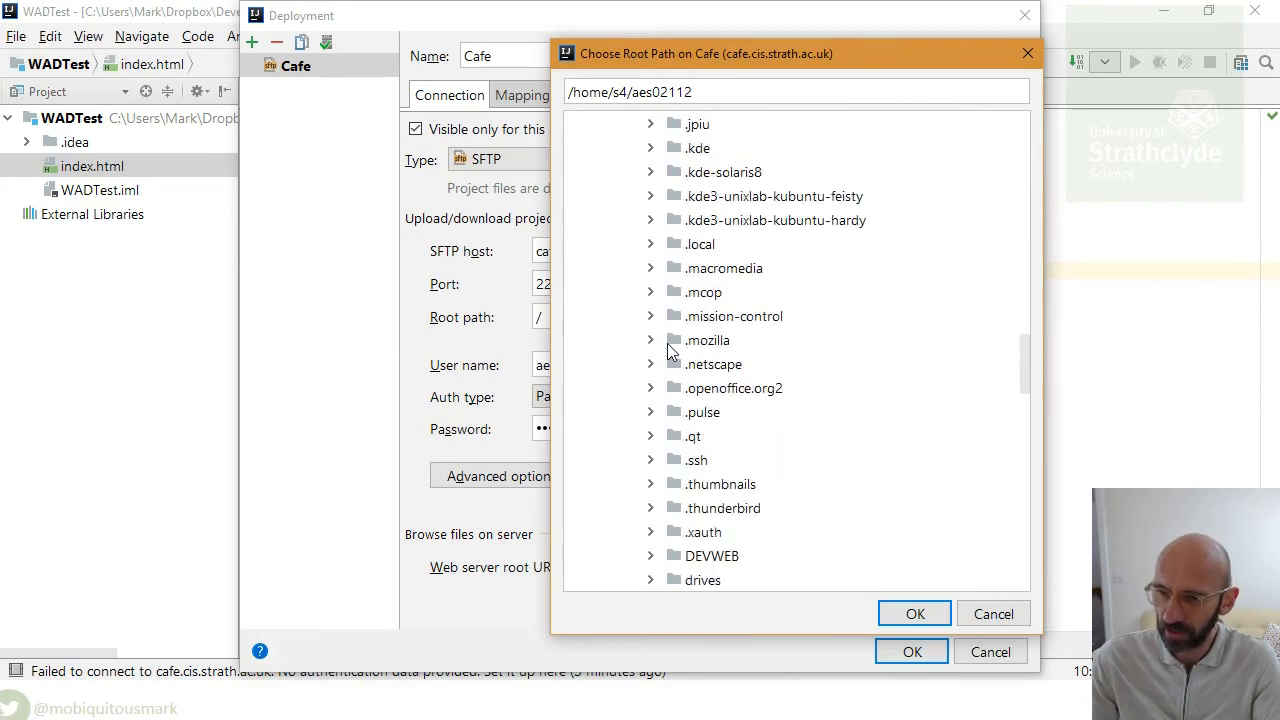
pyautogui.scroll(6, 694, 306)
pyautogui.scroll(4, 694, 306)
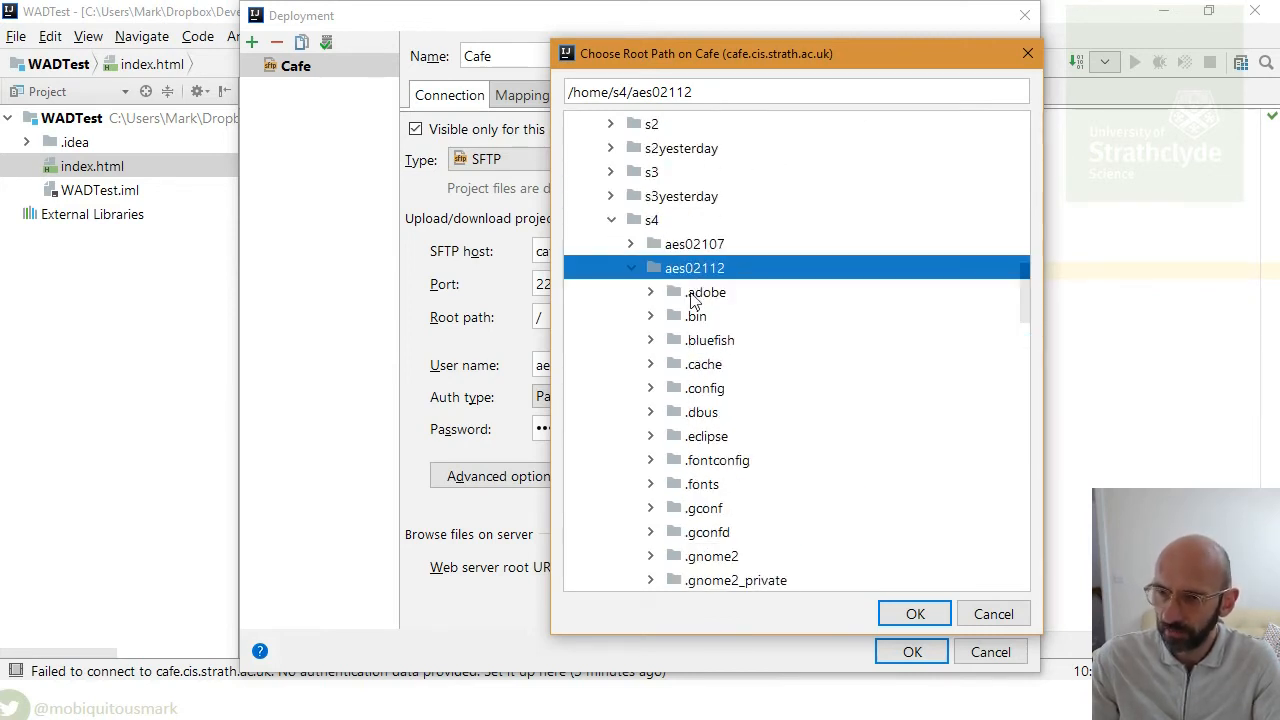
pyautogui.scroll(-6, 757, 413)
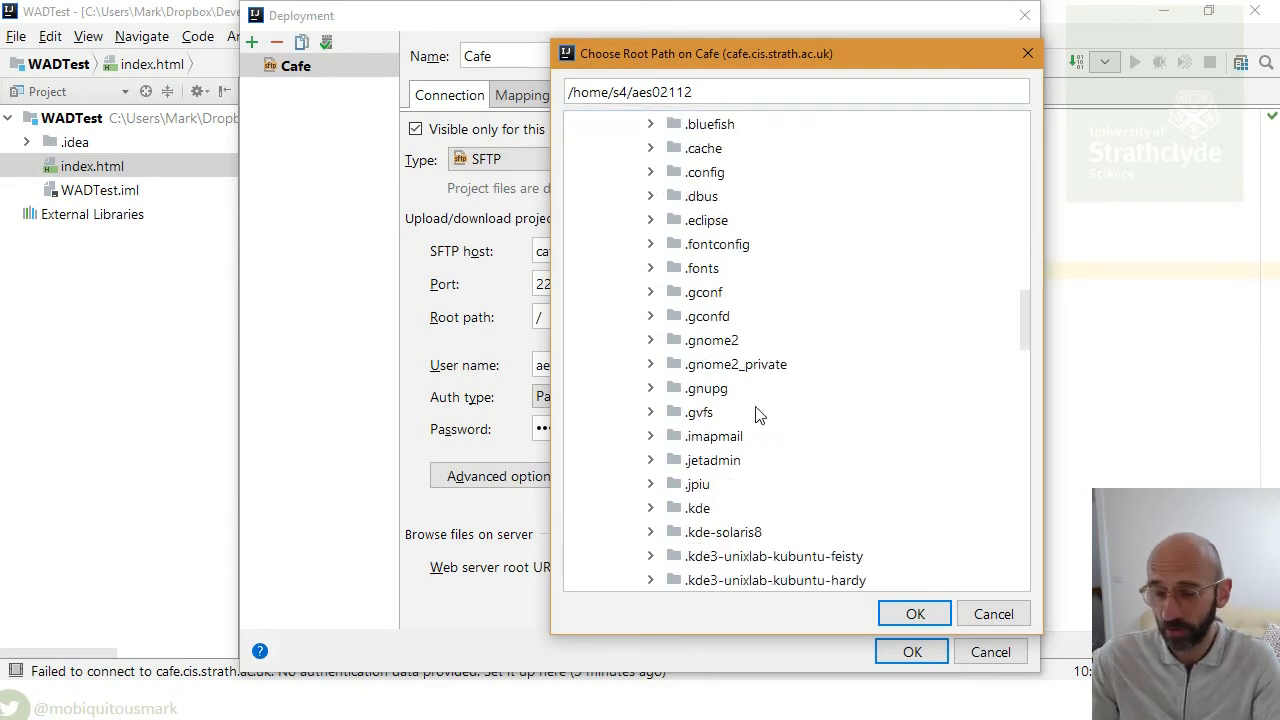
pyautogui.scroll(-6, 757, 413)
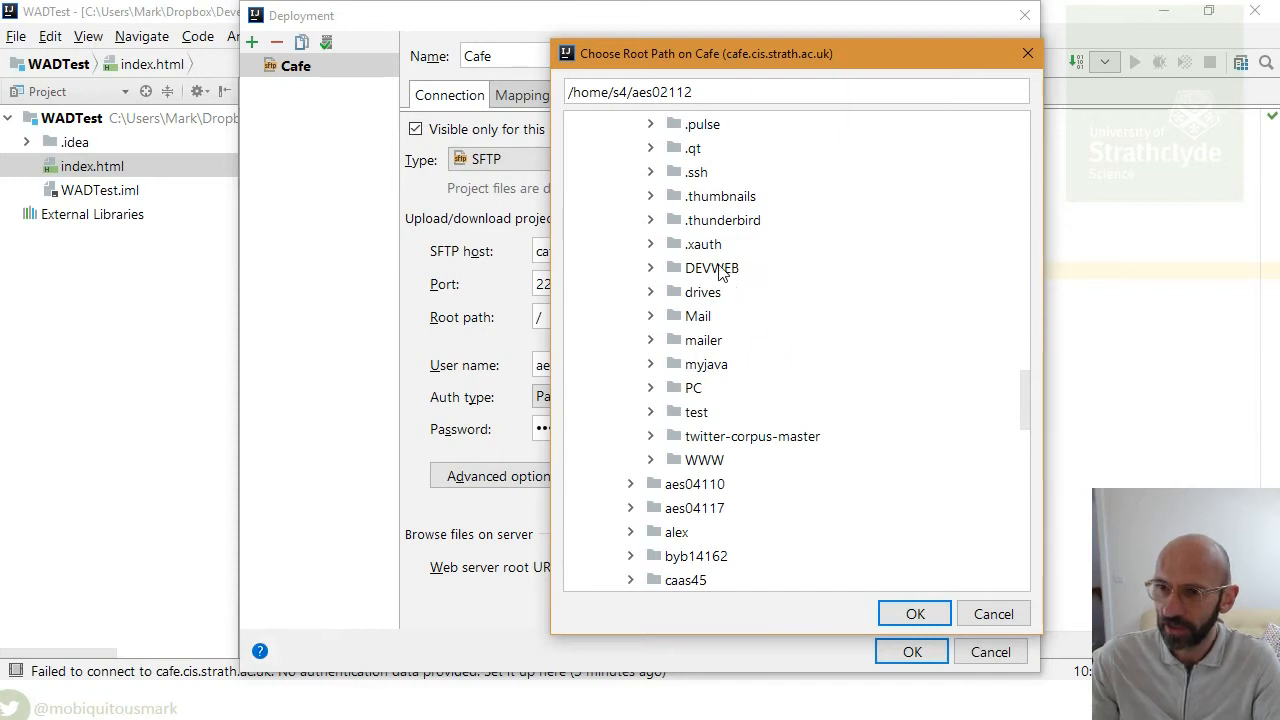
pyautogui.doubleClick(714, 269)
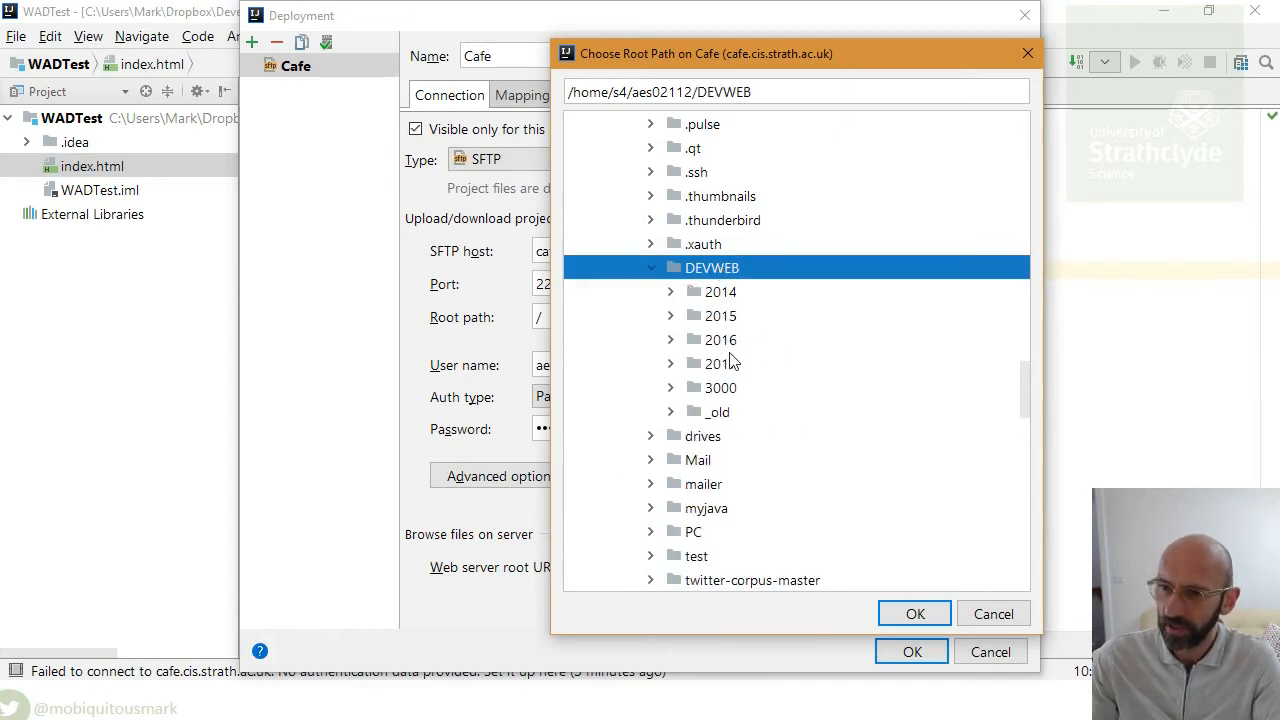
pyautogui.click(722, 365)
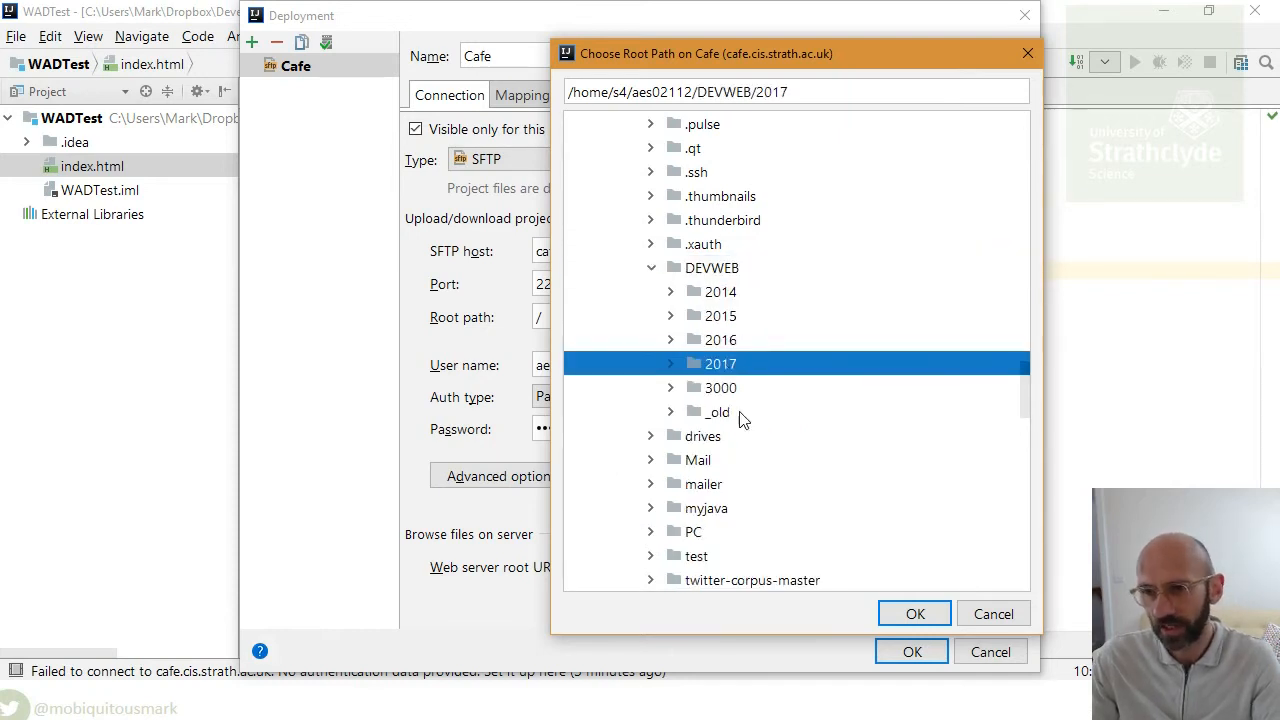
pyautogui.click(913, 616)
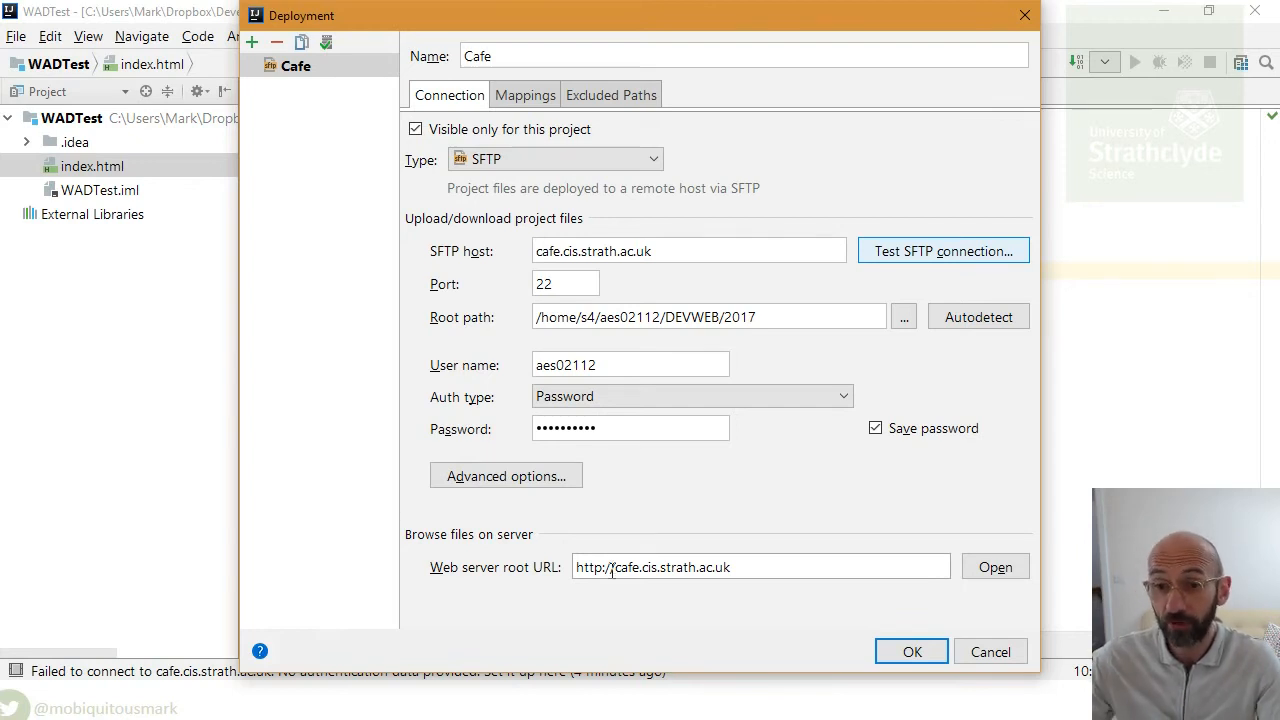
# - Switch from IntelliJ IDEA to the Chrome window
pyautogui.hotkey('alt', 'Tab')
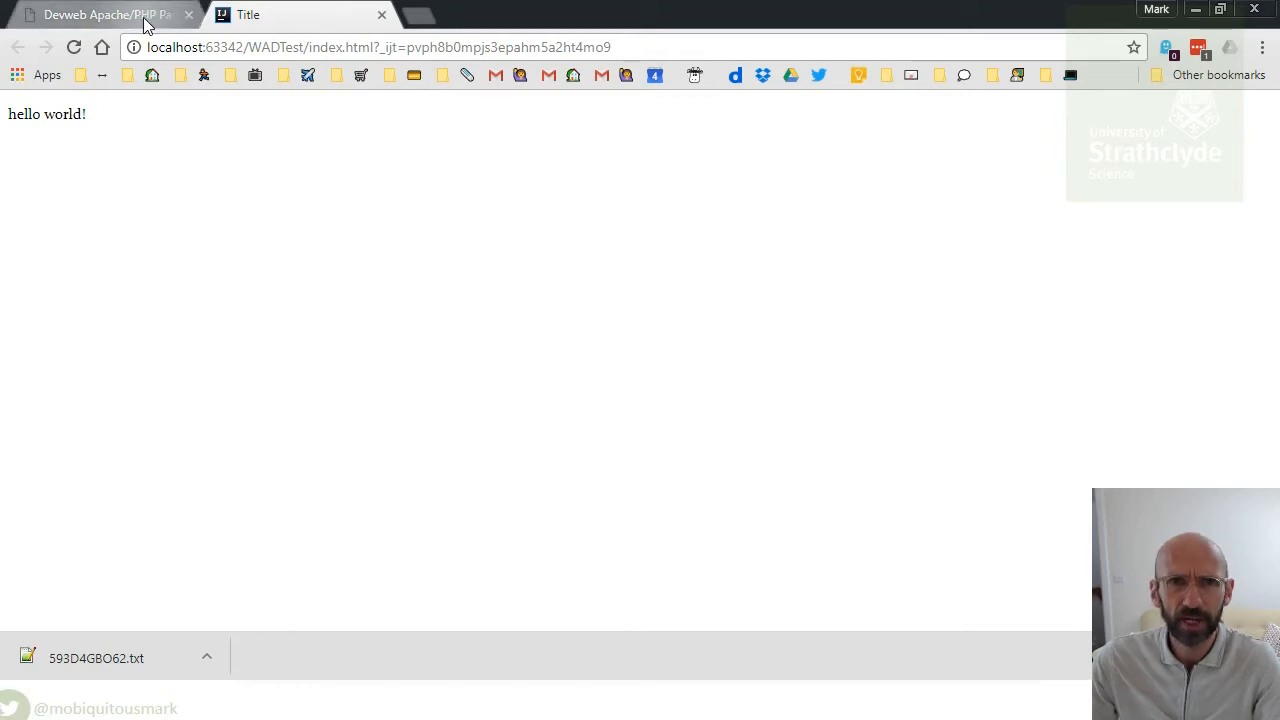
# - Copy the devweb site address from the Devweb Apache/PHP Page tab and return to IntelliJ
pyautogui.click(149, 17)
pyautogui.click(321, 50)
pyautogui.hotkey('ctrl', 'c')
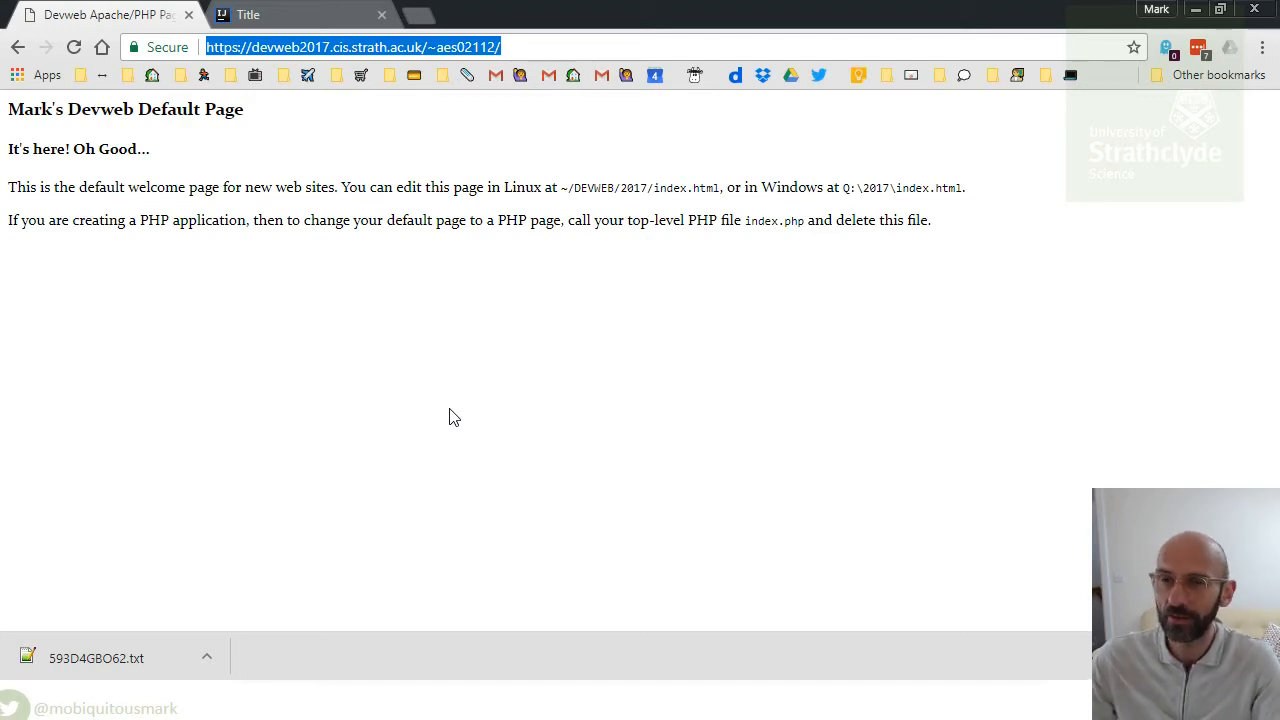
pyautogui.hotkey('alt', 'Tab')
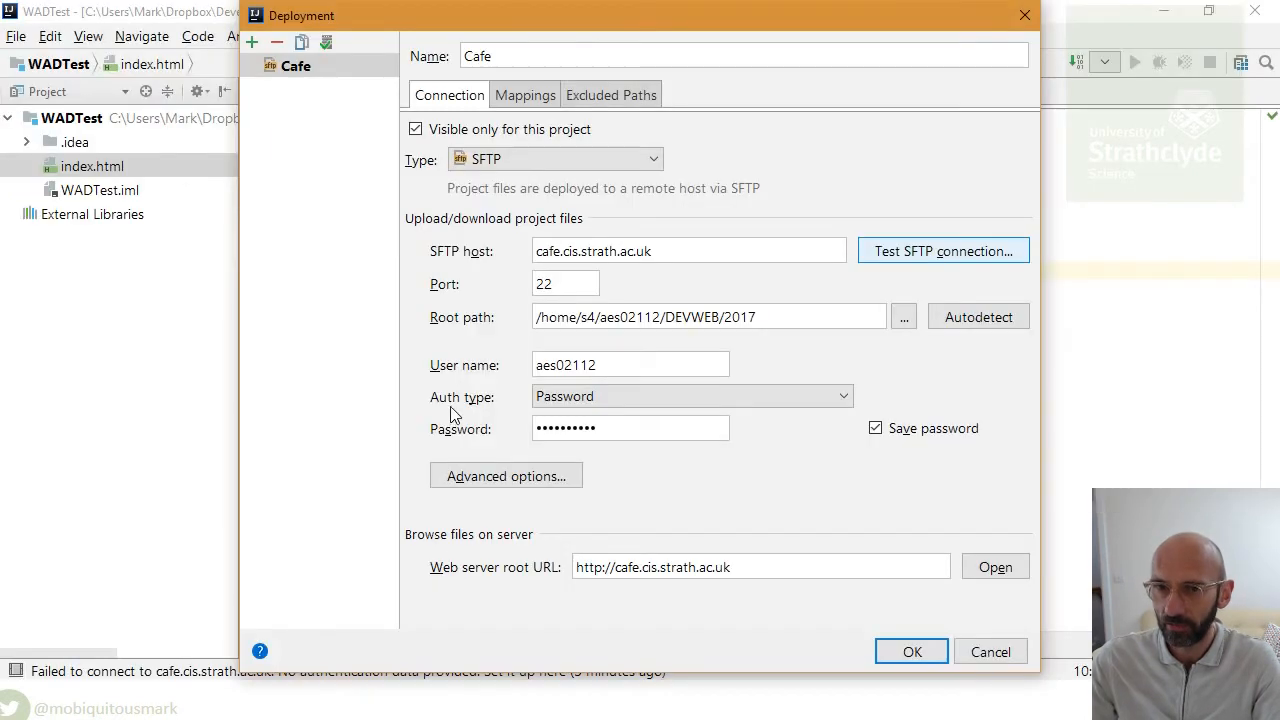
# - Replace the Cafe server's web root URL with the user's devweb2017 site address and save
pyautogui.moveTo(751, 566); pyautogui.dragTo(448, 570)
pyautogui.hotkey('ctrl', 'v')
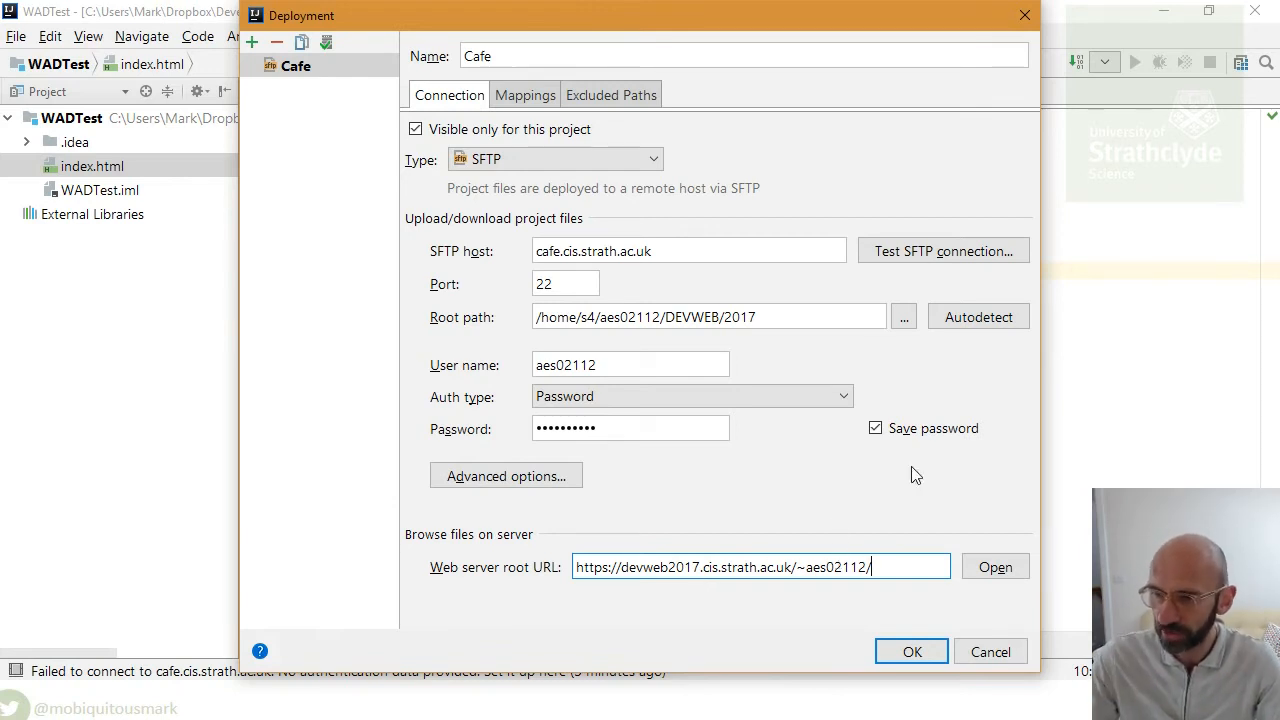
pyautogui.click(911, 655)
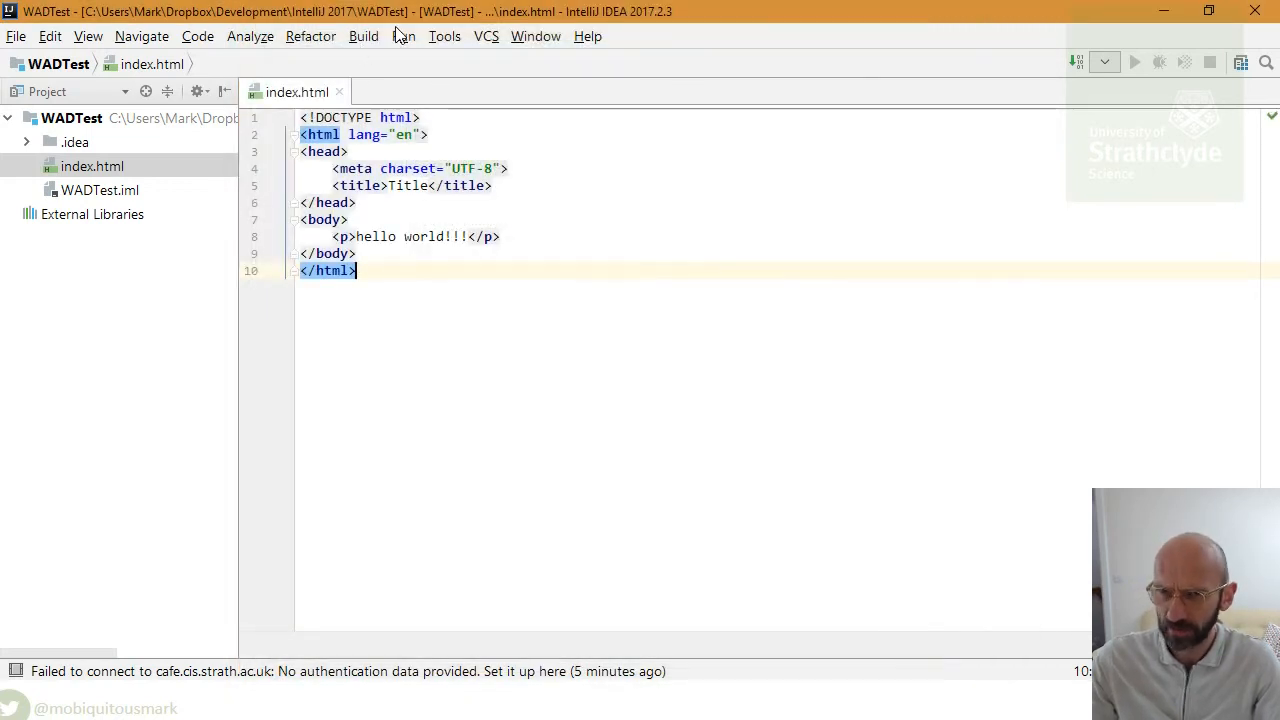
# - Map the Cafe server deployment path to wad_test with web path /wad_test, and save
pyautogui.click(440, 38)
pyautogui.moveTo(605, 256)
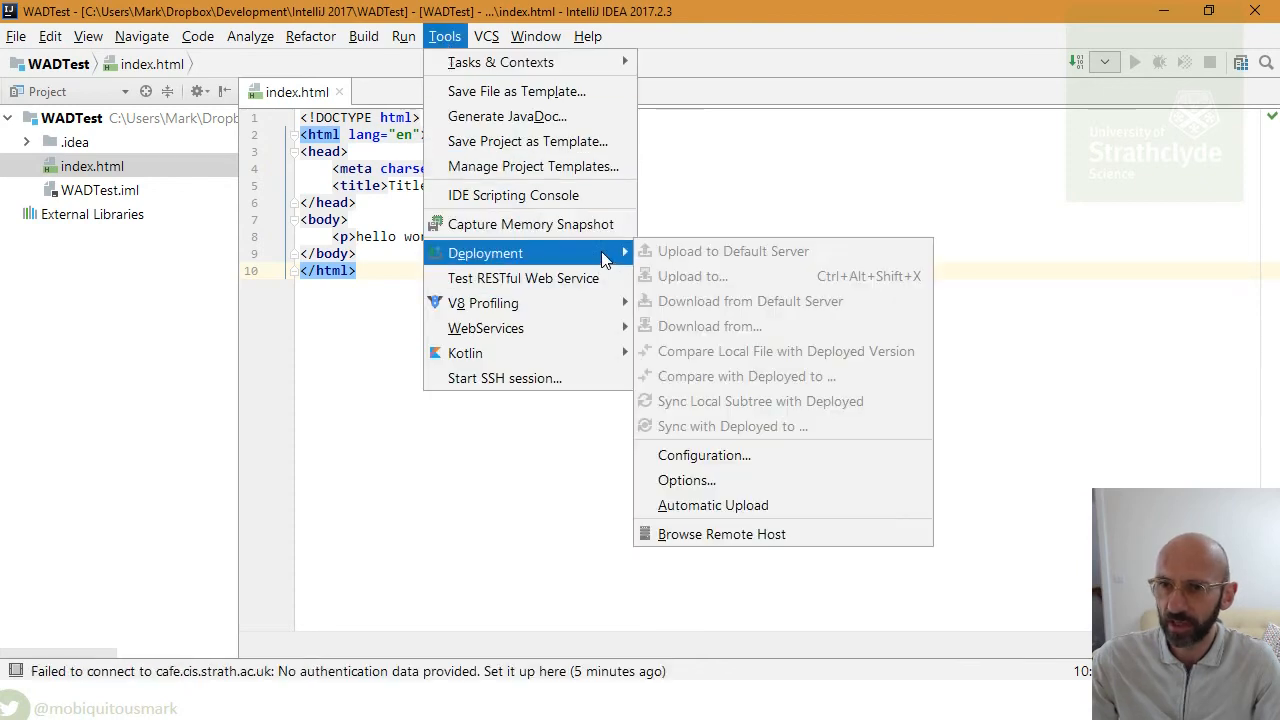
pyautogui.click(715, 455)
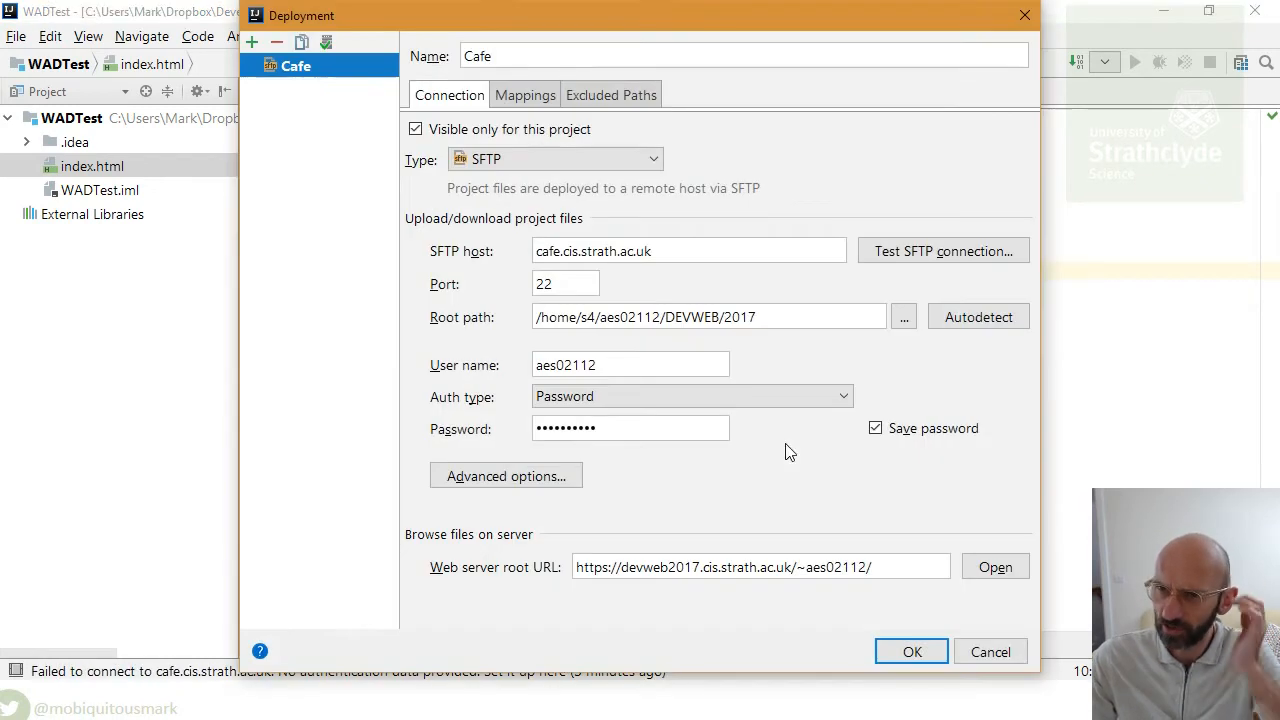
pyautogui.click(500, 95)
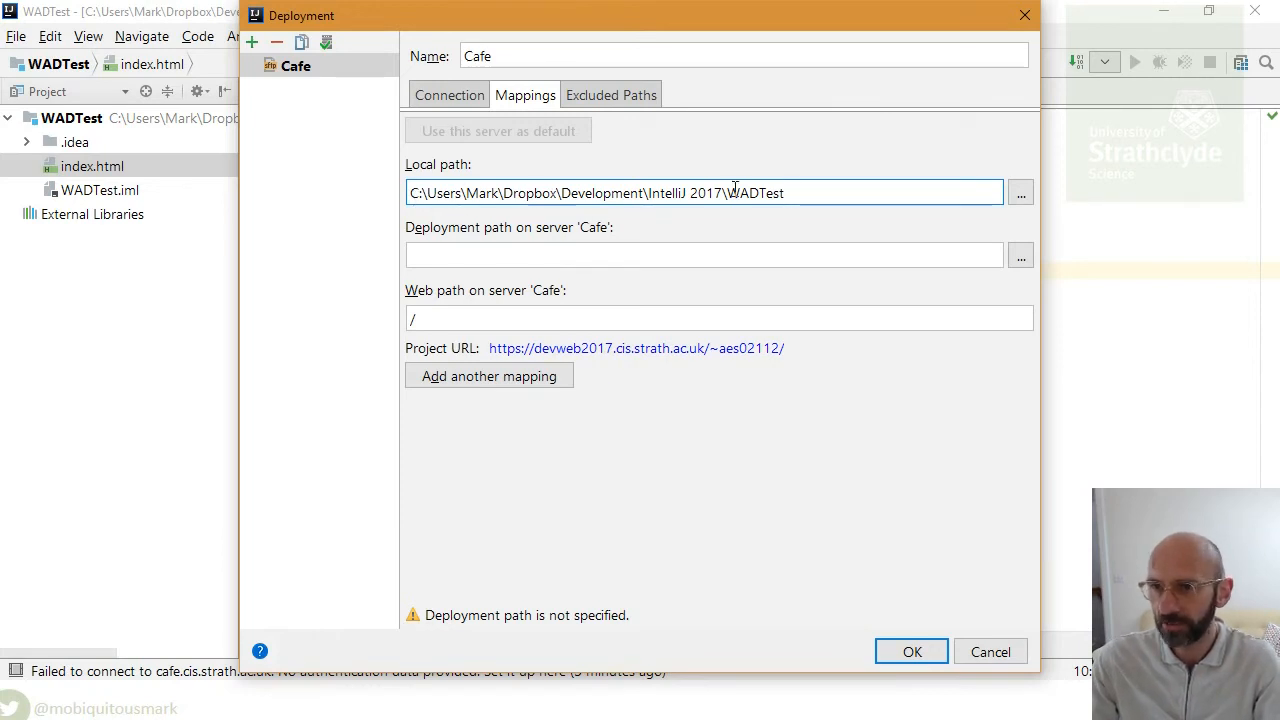
pyautogui.click(537, 251)
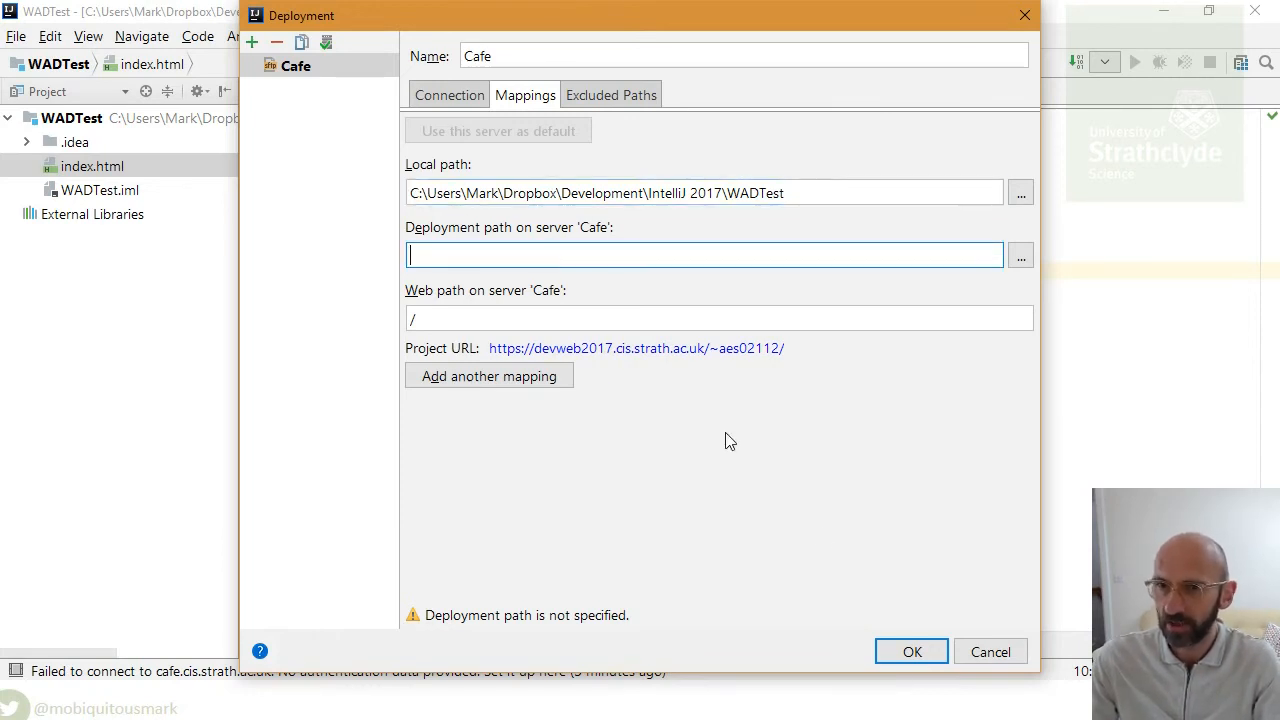
pyautogui.write('wat')
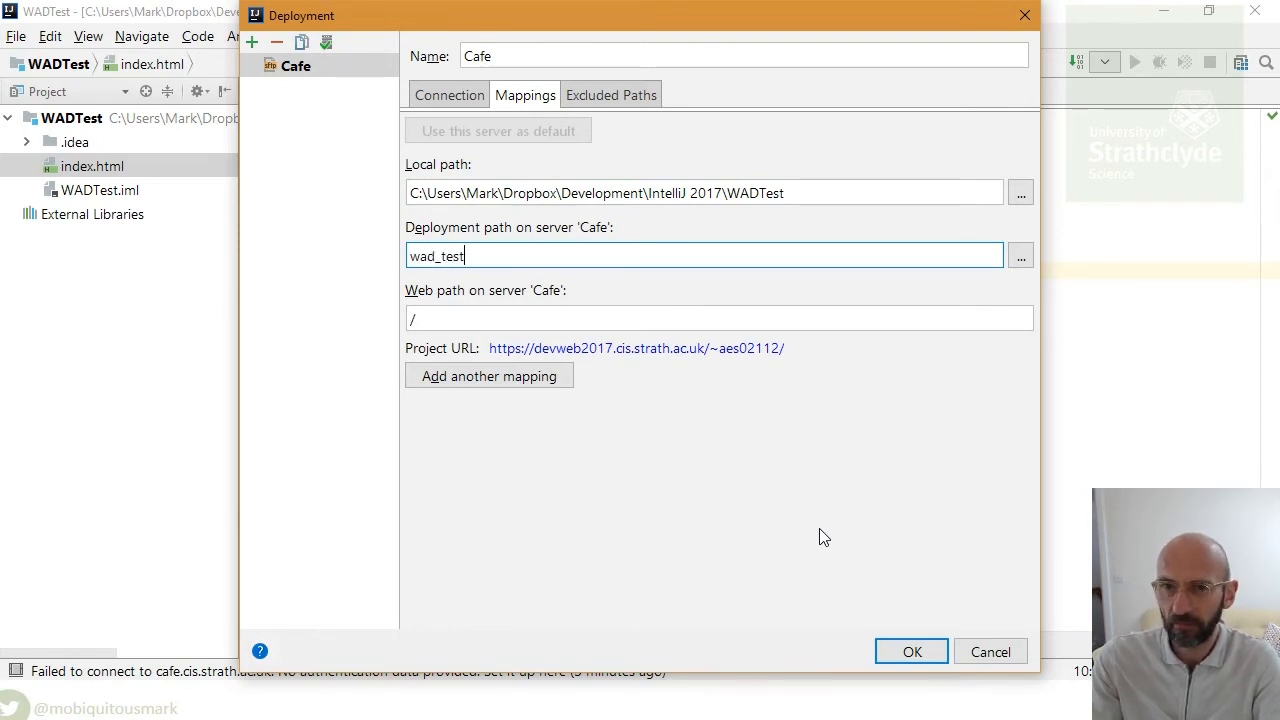
pyautogui.moveTo(468, 257); pyautogui.dragTo(346, 262)
pyautogui.hotkey('ctrl', 'c')
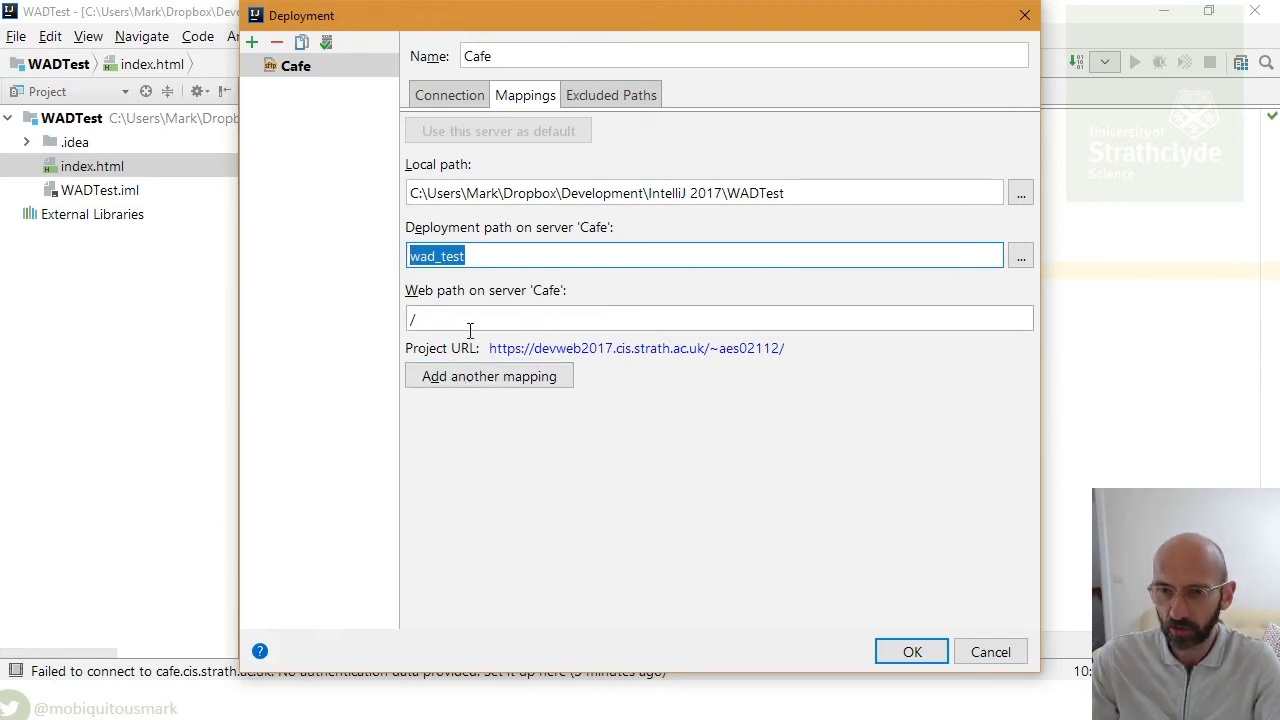
pyautogui.click(469, 325)
pyautogui.hotkey('ctrl', 'v')
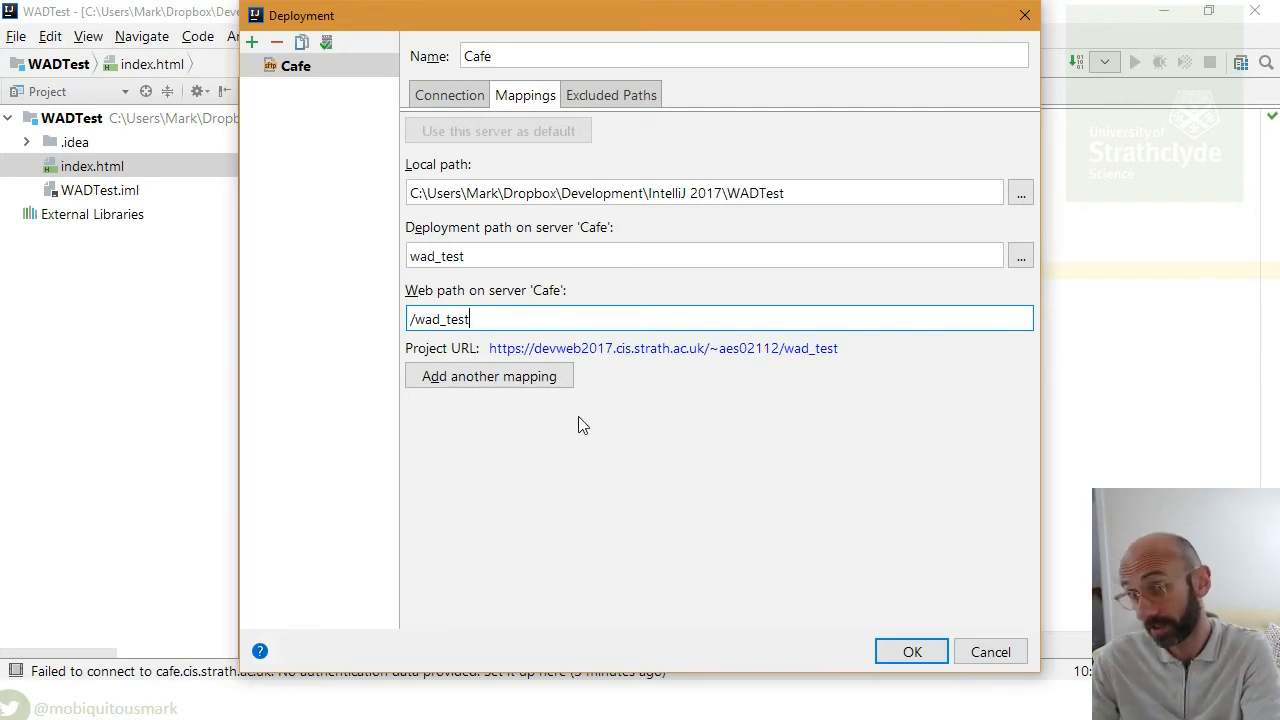
pyautogui.click(913, 652)
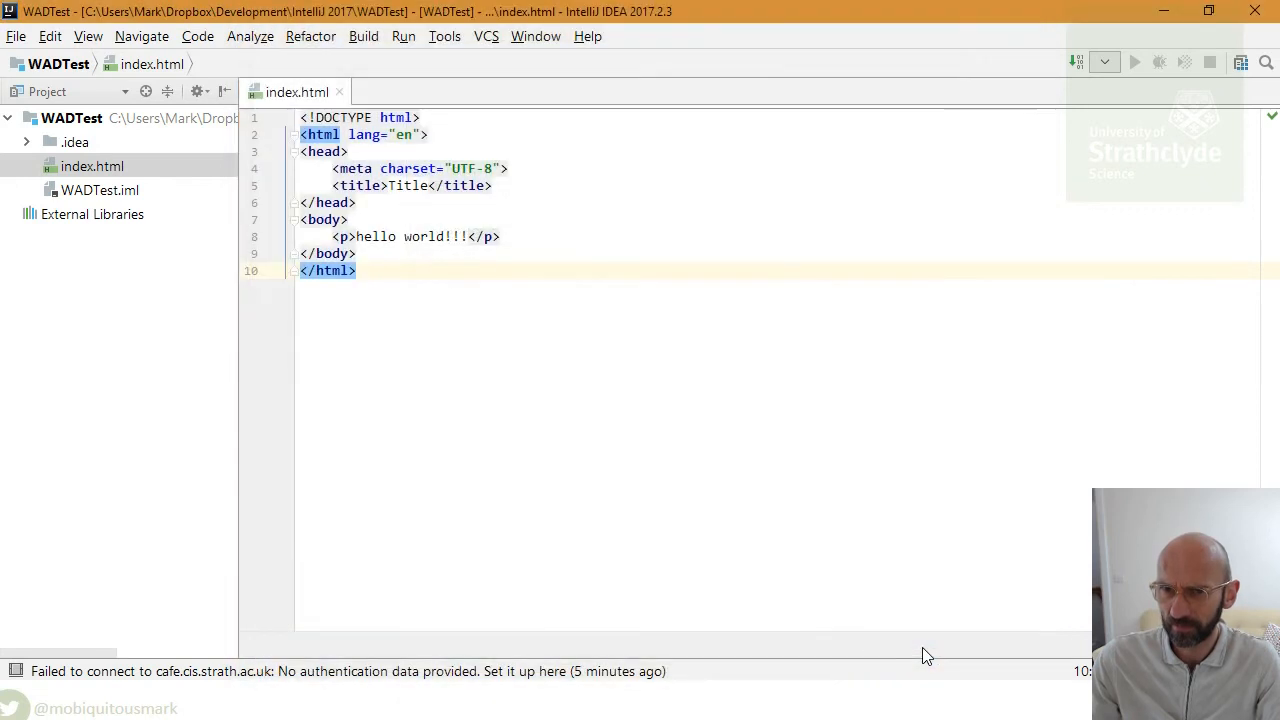
# - Upload index.html to the Cafe server, then switch to Chrome
pyautogui.rightClick(88, 170)
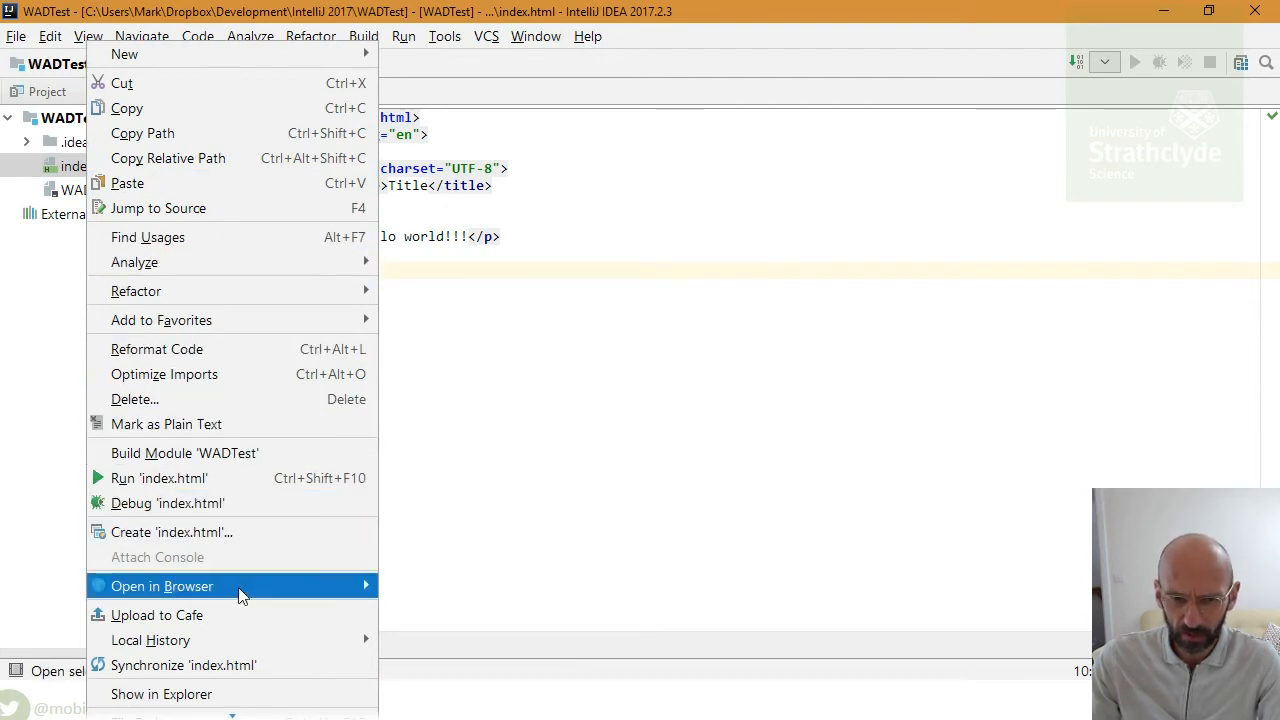
pyautogui.click(248, 614)
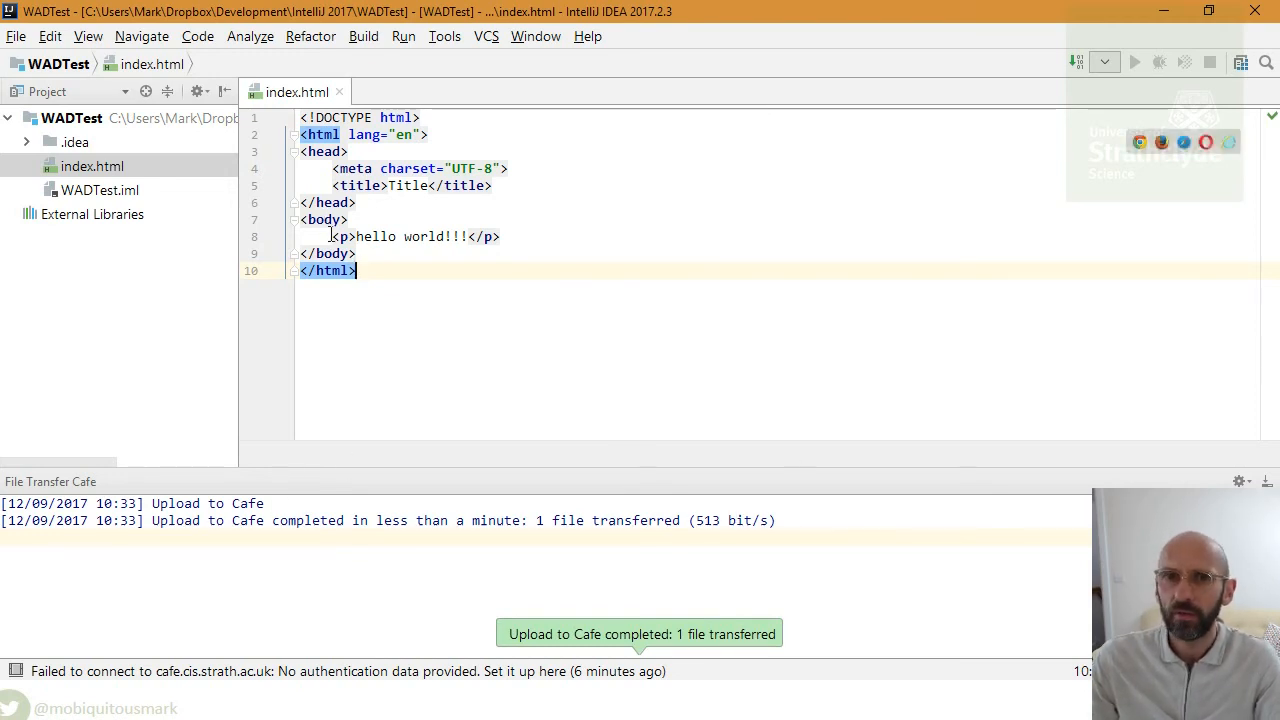
pyautogui.hotkey('alt', 'Tab')
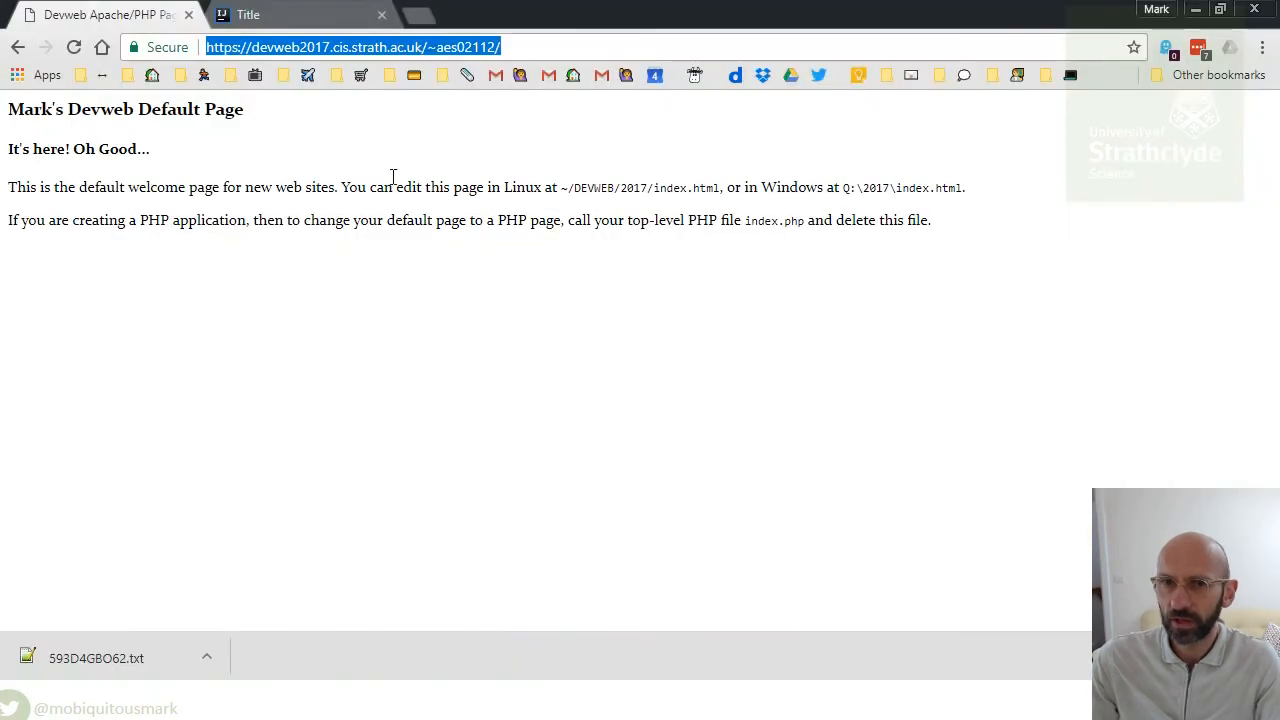
# - Append wad_test to the devweb address to load the hello world!!! page, then return to IntelliJ
pyautogui.hotkey('ctrl', 'v')
pyautogui.hotkey('ctrl', 'z')
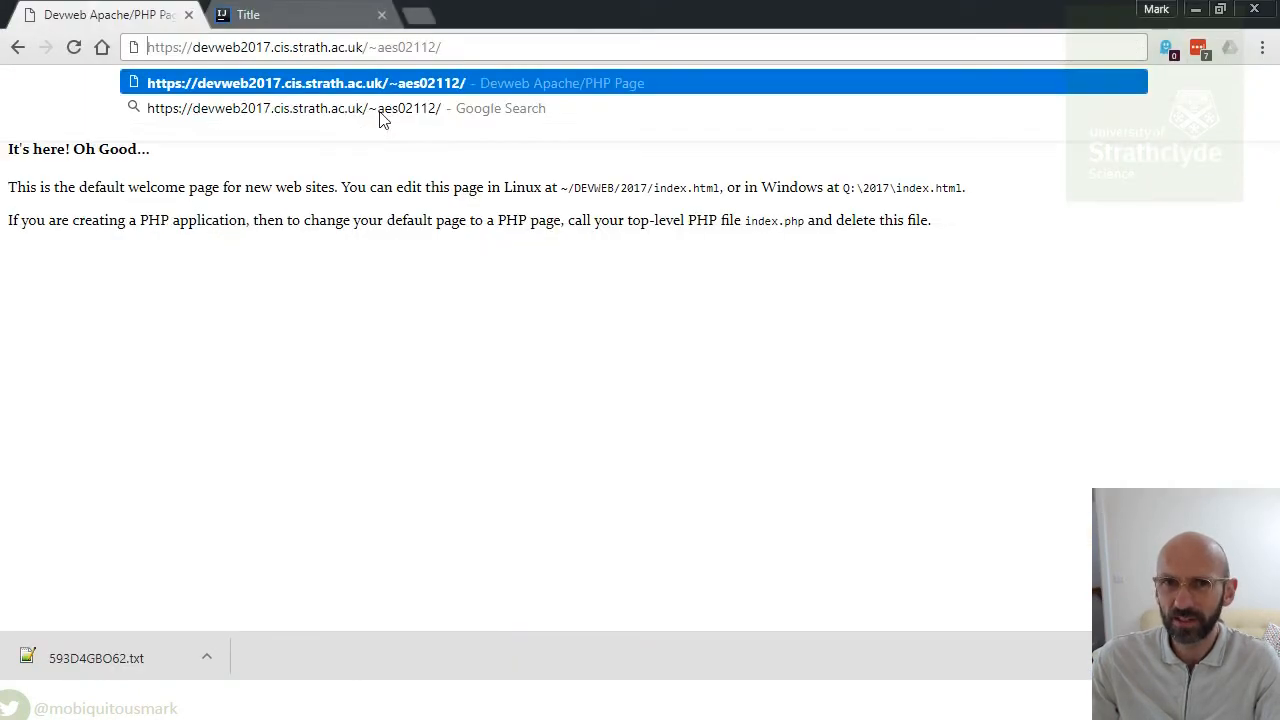
pyautogui.hotkey('ctrl', 'v')
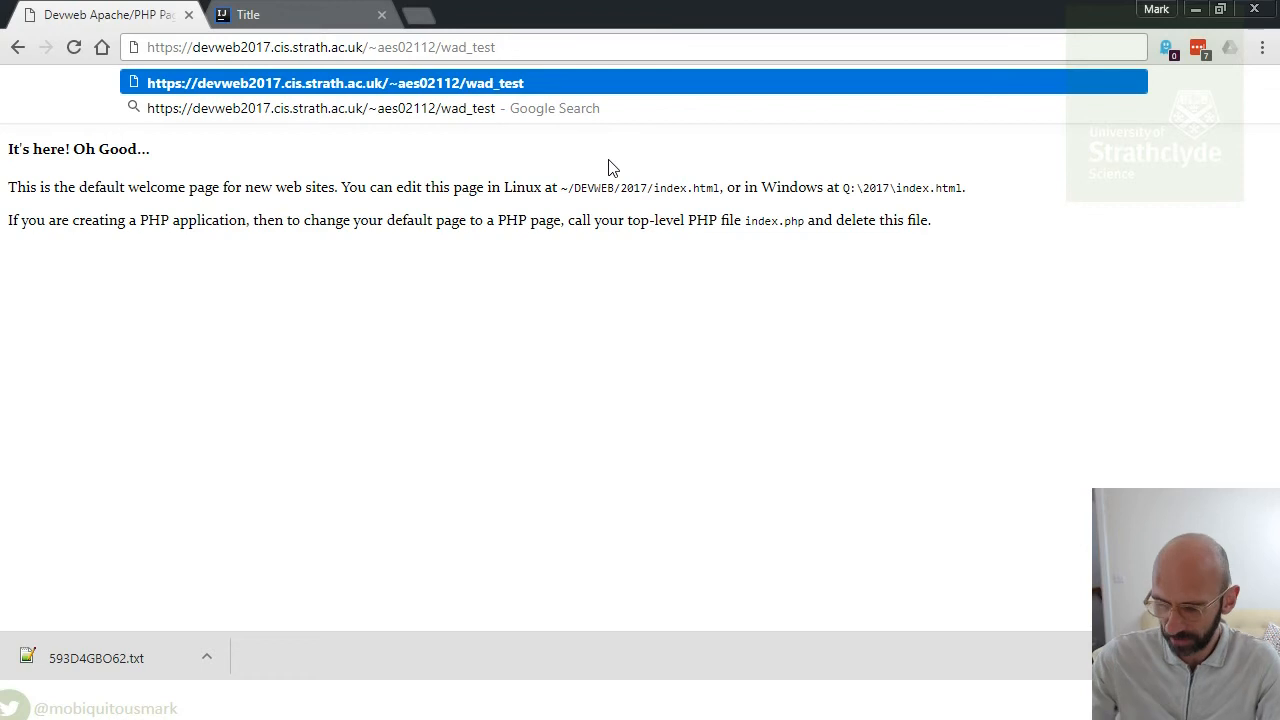
pyautogui.press('Return')
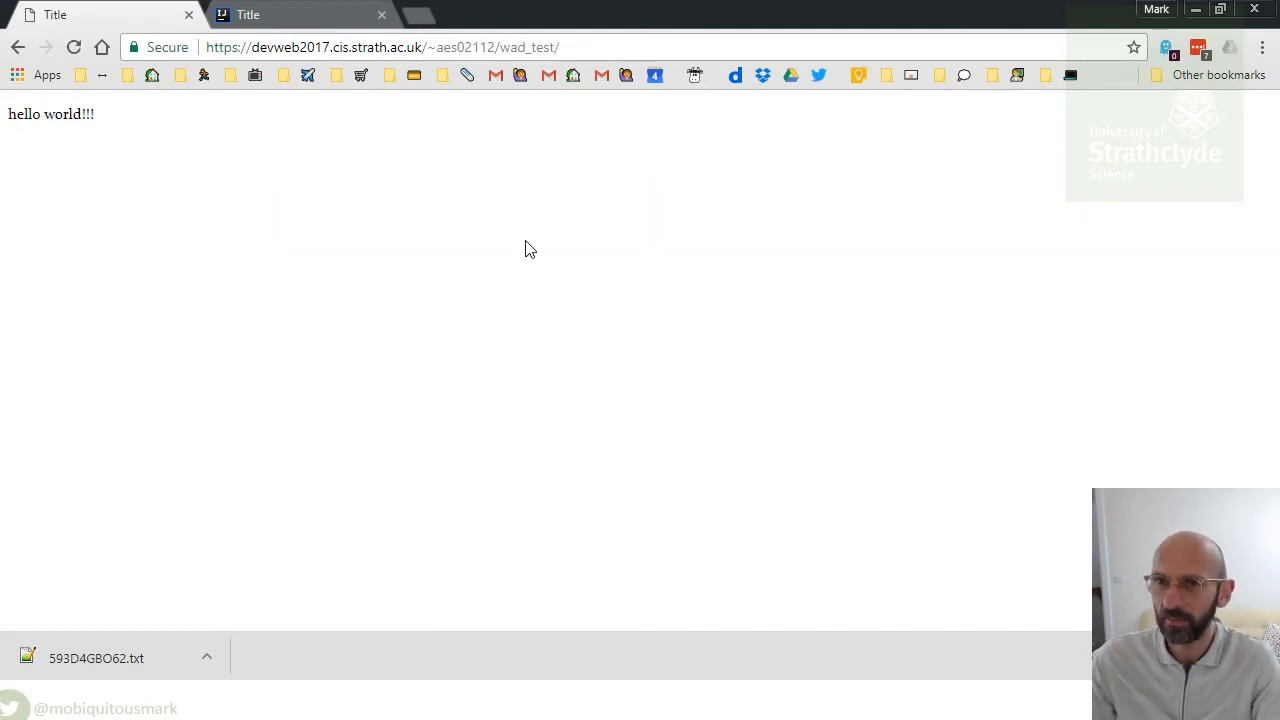
pyautogui.hotkey('alt', 'Tab')
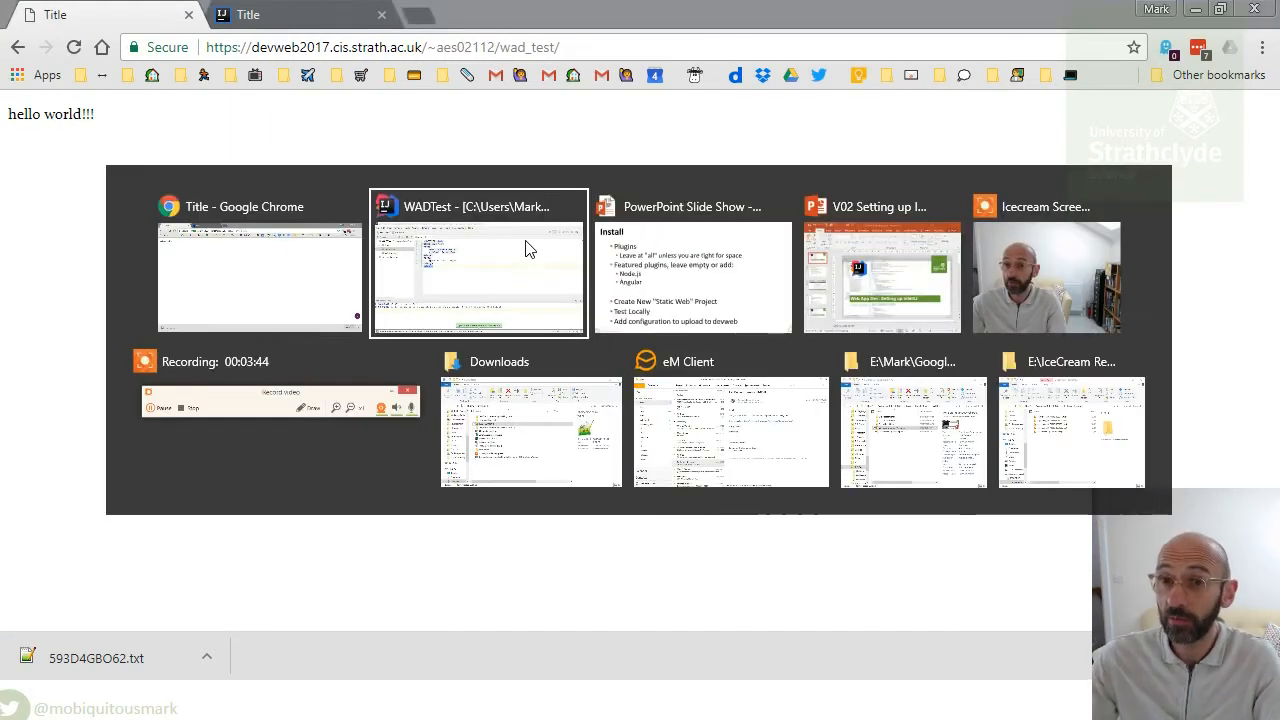
# - Enable Automatic Upload under Tools > Deployment
pyautogui.click(444, 37)
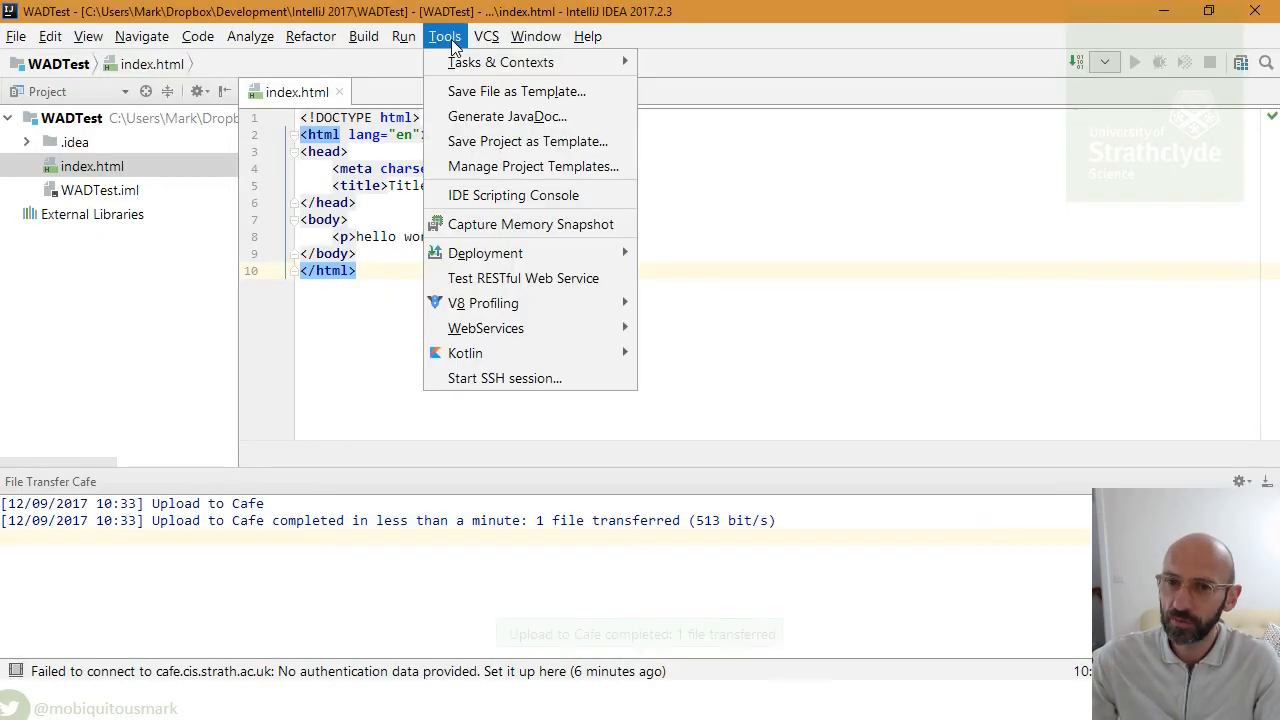
pyautogui.moveTo(585, 258)
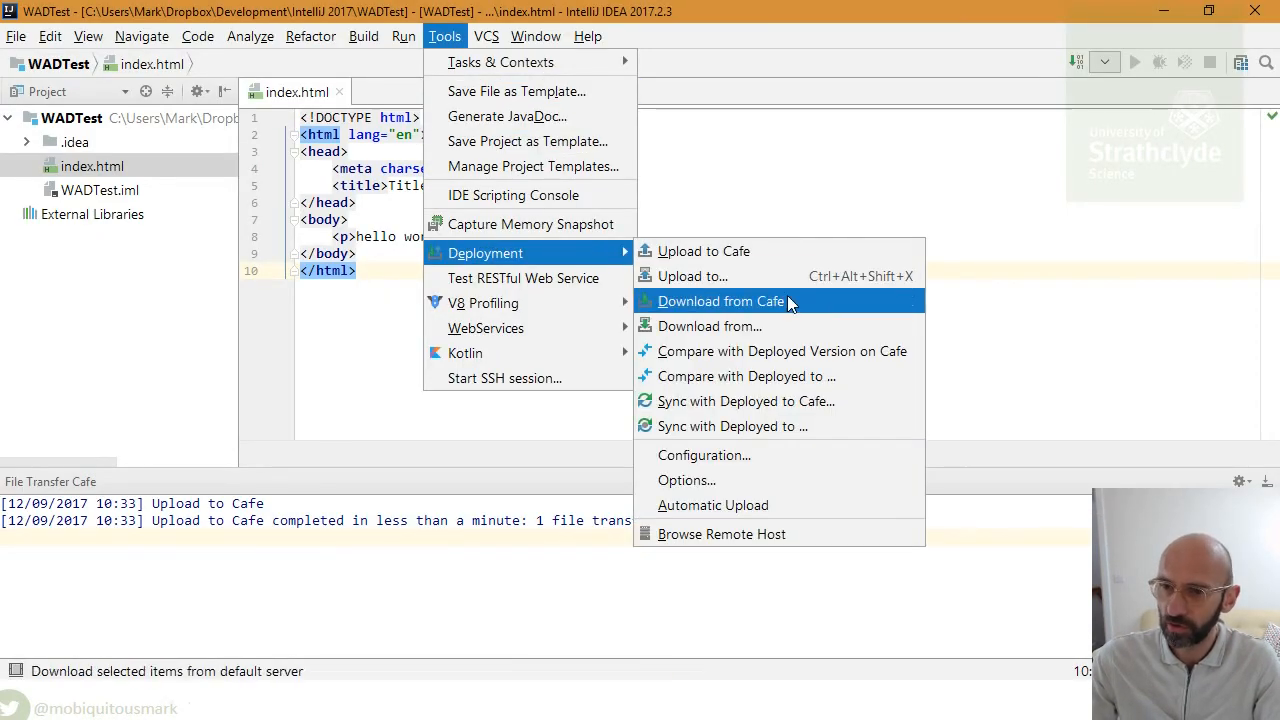
pyautogui.click(796, 506)
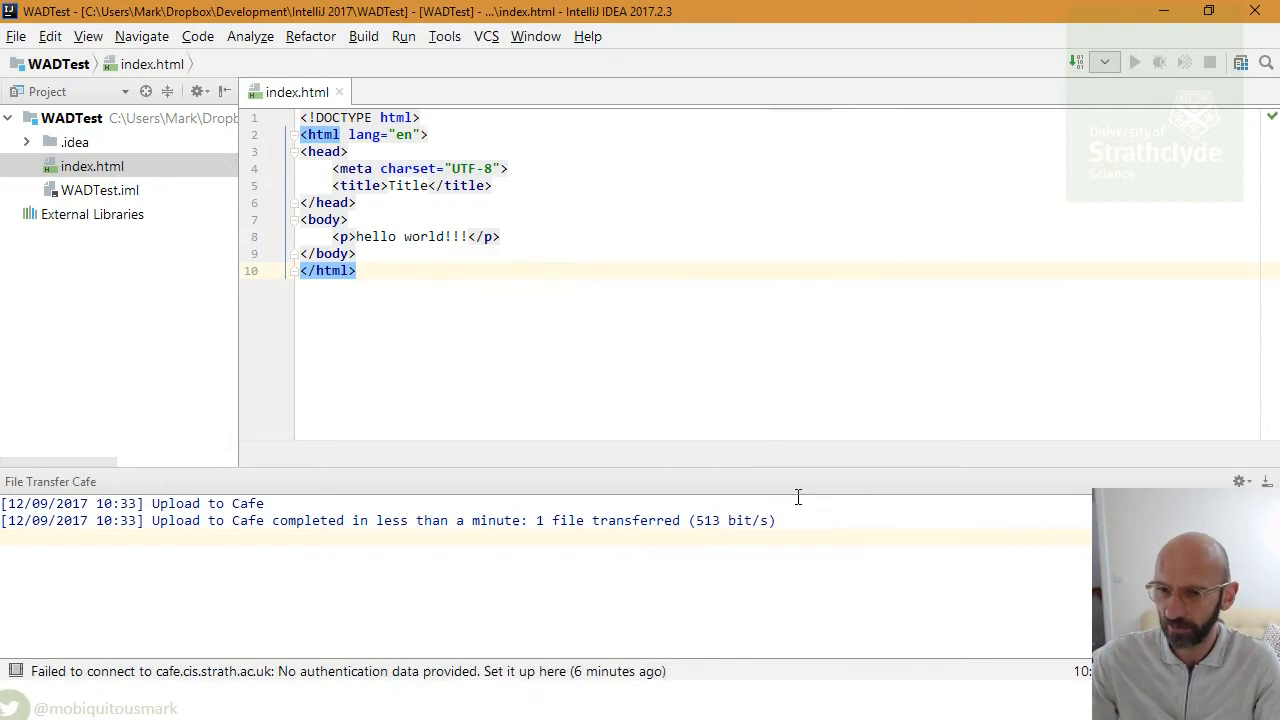
# - Add ' How are you?' after hello world!!! in the paragraph, then switch to Chrome
pyautogui.click(468, 237)
pyautogui.write('How are you')
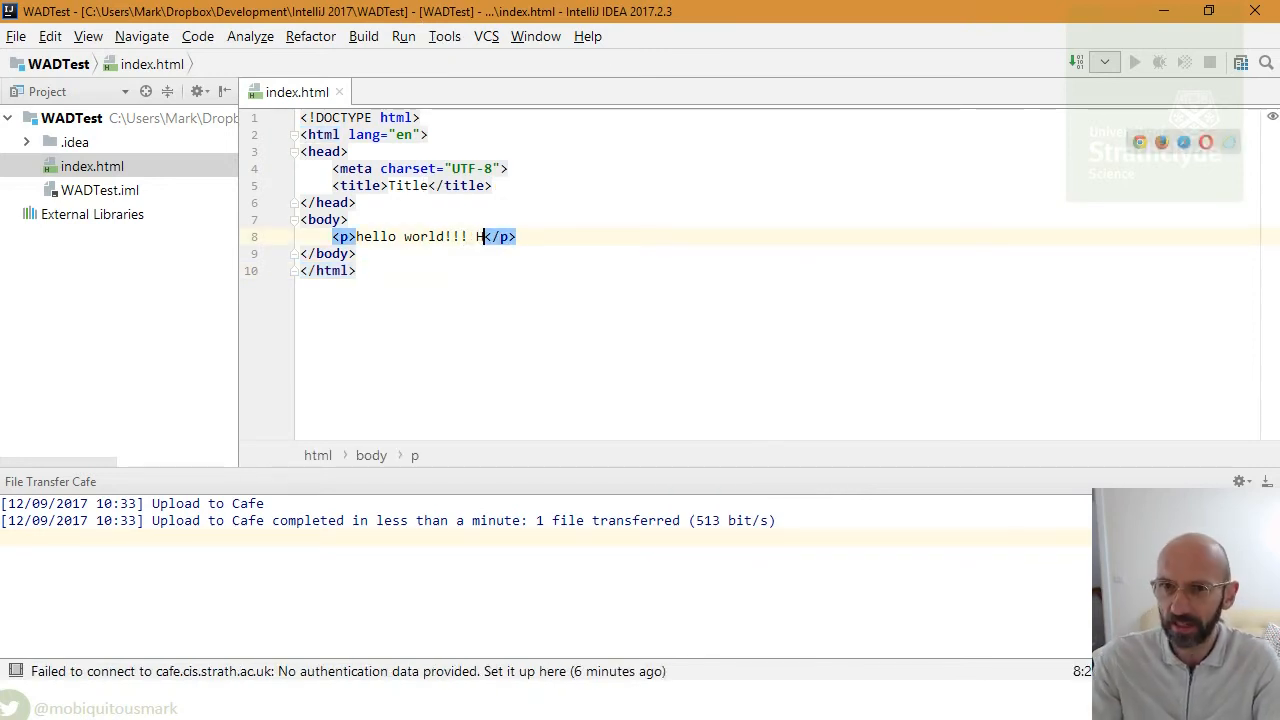
pyautogui.write('?')
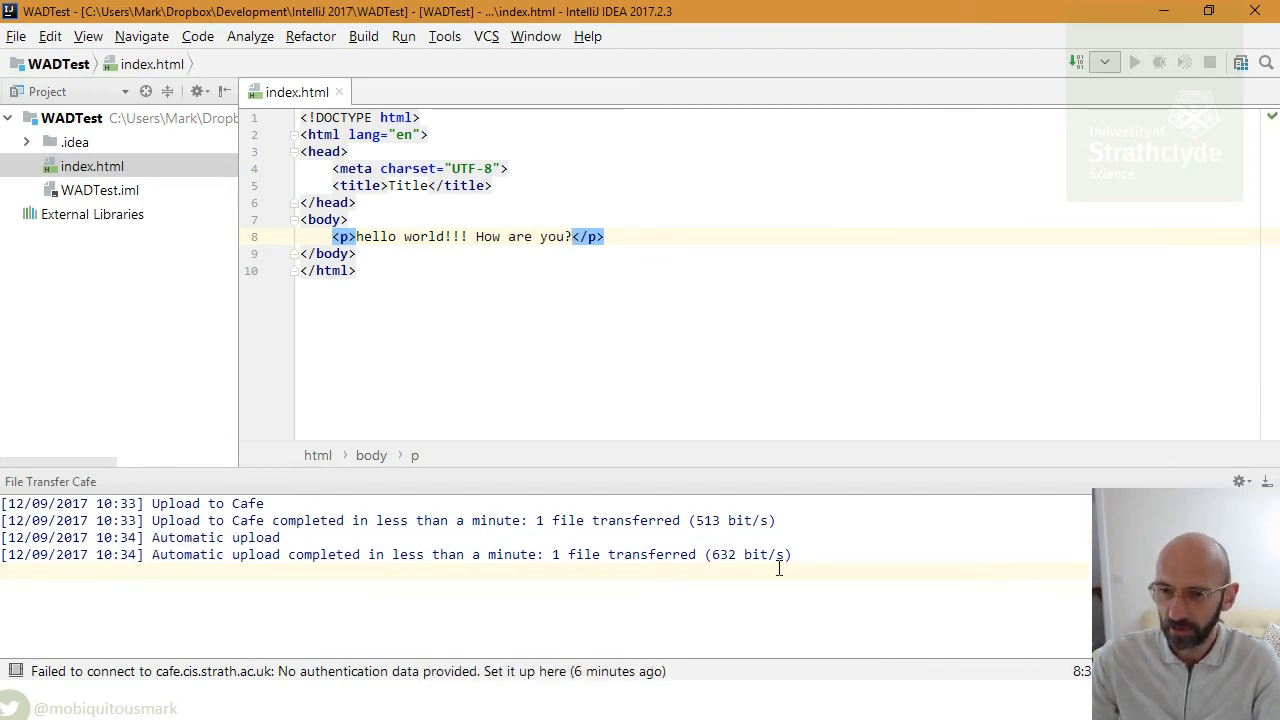
pyautogui.hotkey('alt', 'Tab')
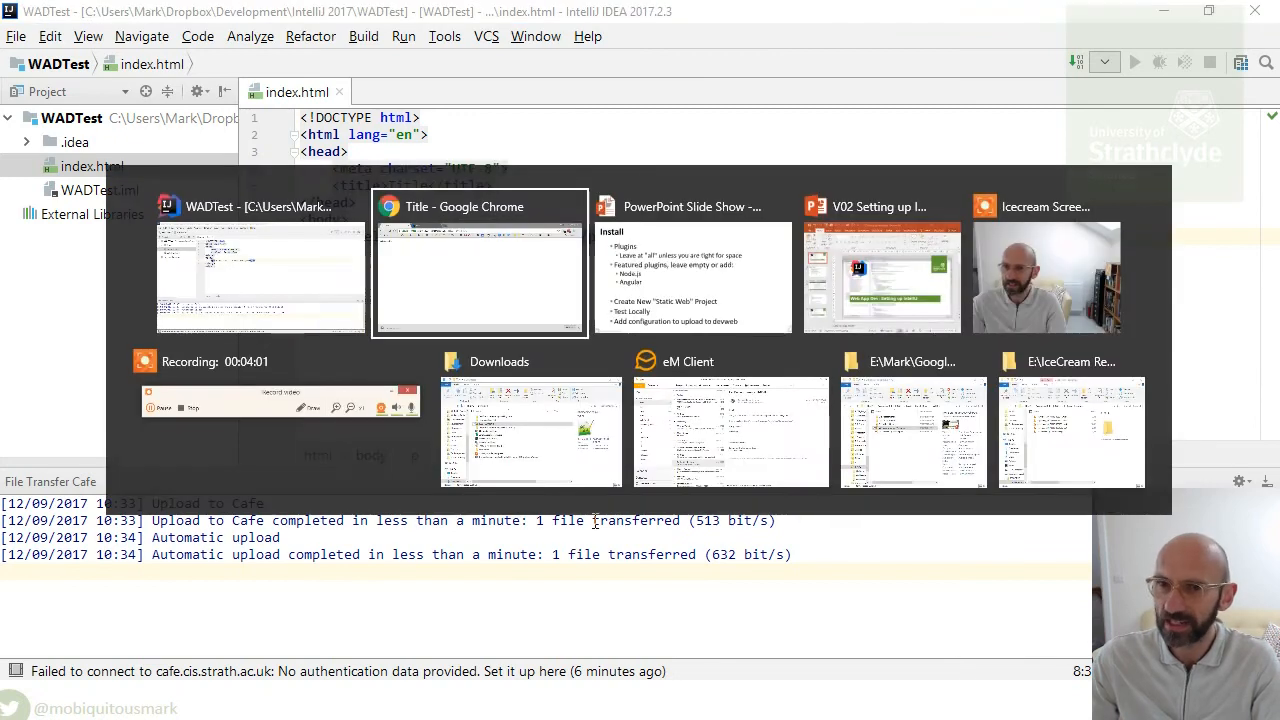
# - Reload the wad_test page to see the updated text, then return to the slide show
pyautogui.click(73, 47)
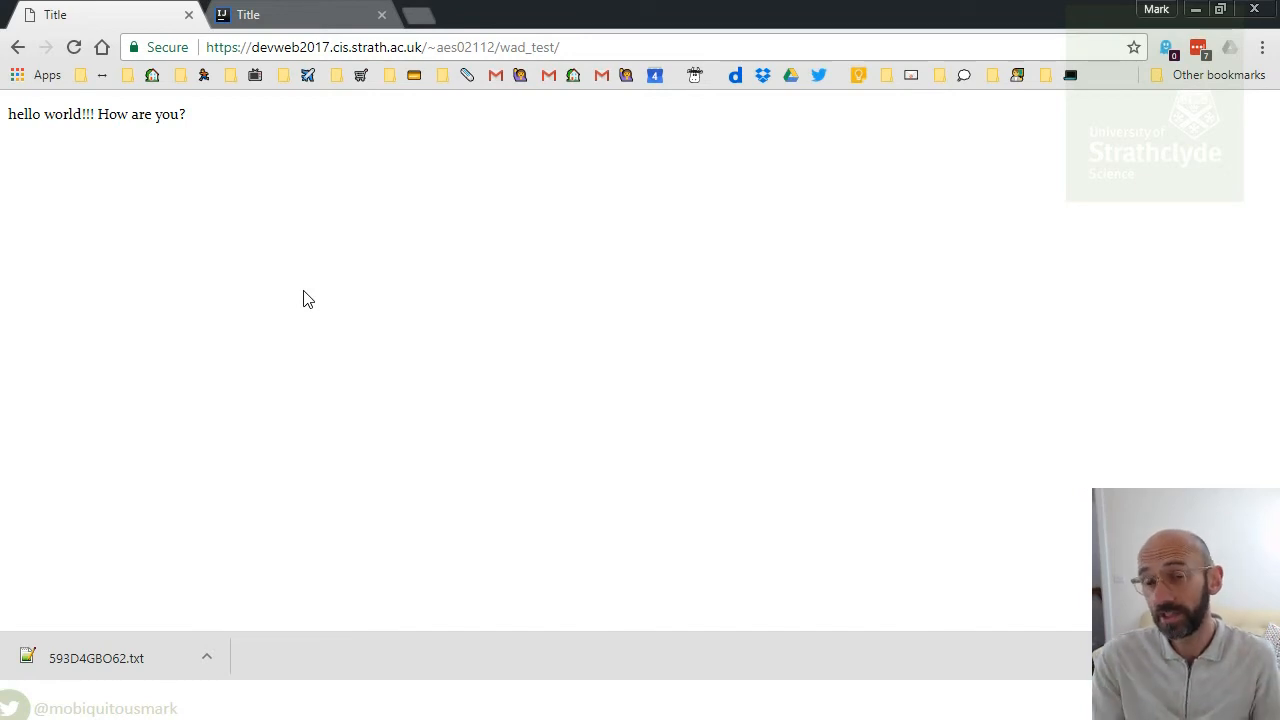
pyautogui.hotkey('alt', 'Tab')
pyautogui.hotkey('alt', 'Tab')
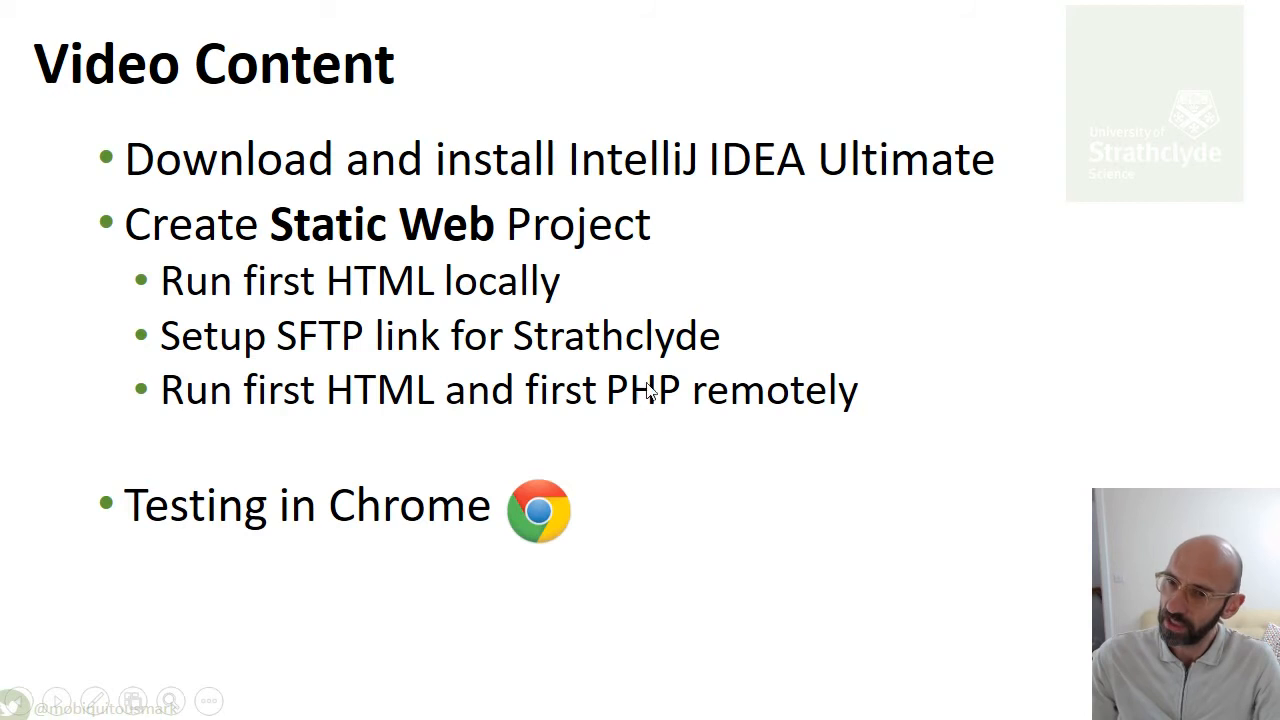
# - Switch from the Video Content slide back to IntelliJ IDEA
pyautogui.hotkey('alt', 'Tab')
pyautogui.hotkey('alt', 'Tab')
pyautogui.hotkey('alt', 'Tab')
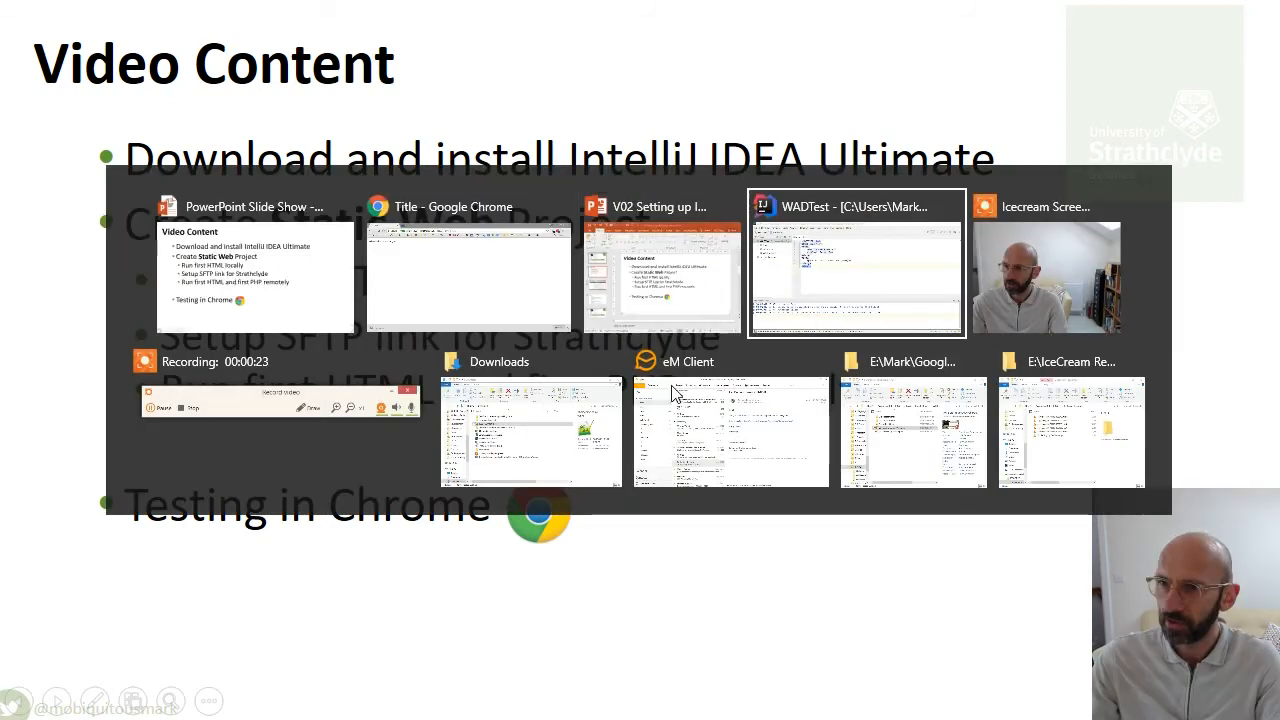
# - Open IntelliJ IDEA's Settings from the File menu
pyautogui.rightClick(77, 120)
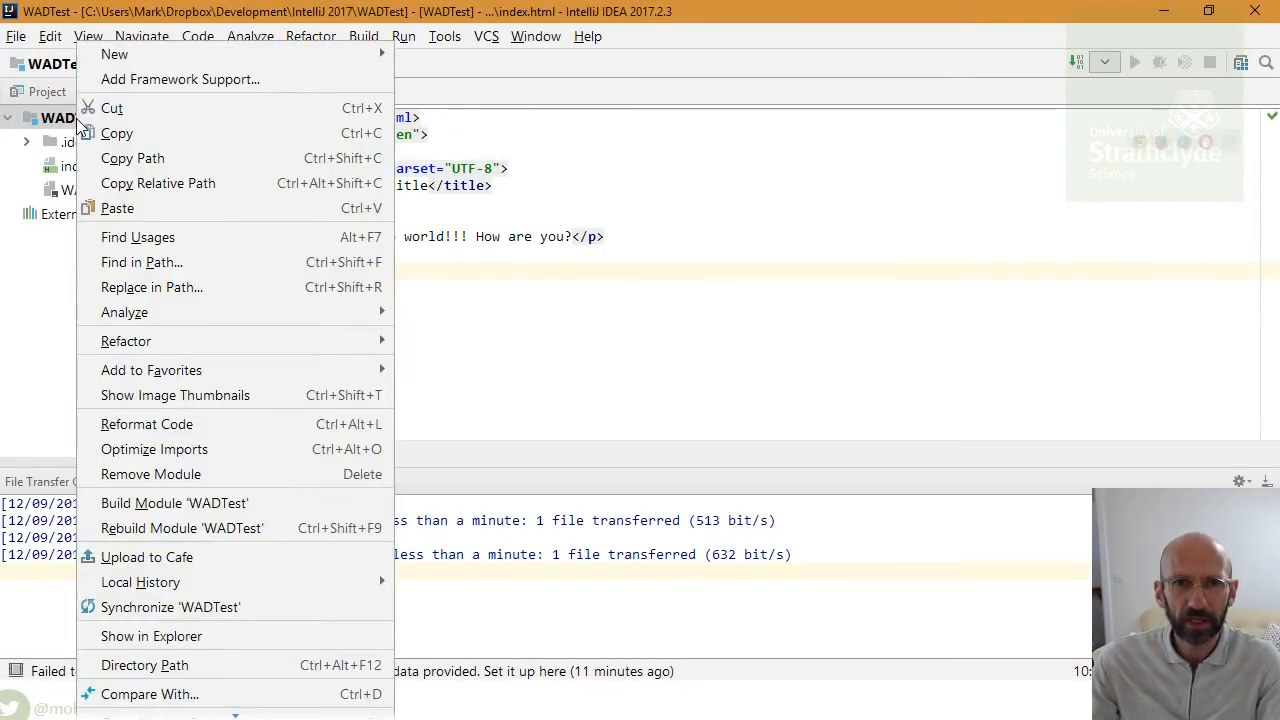
pyautogui.moveTo(180, 64)
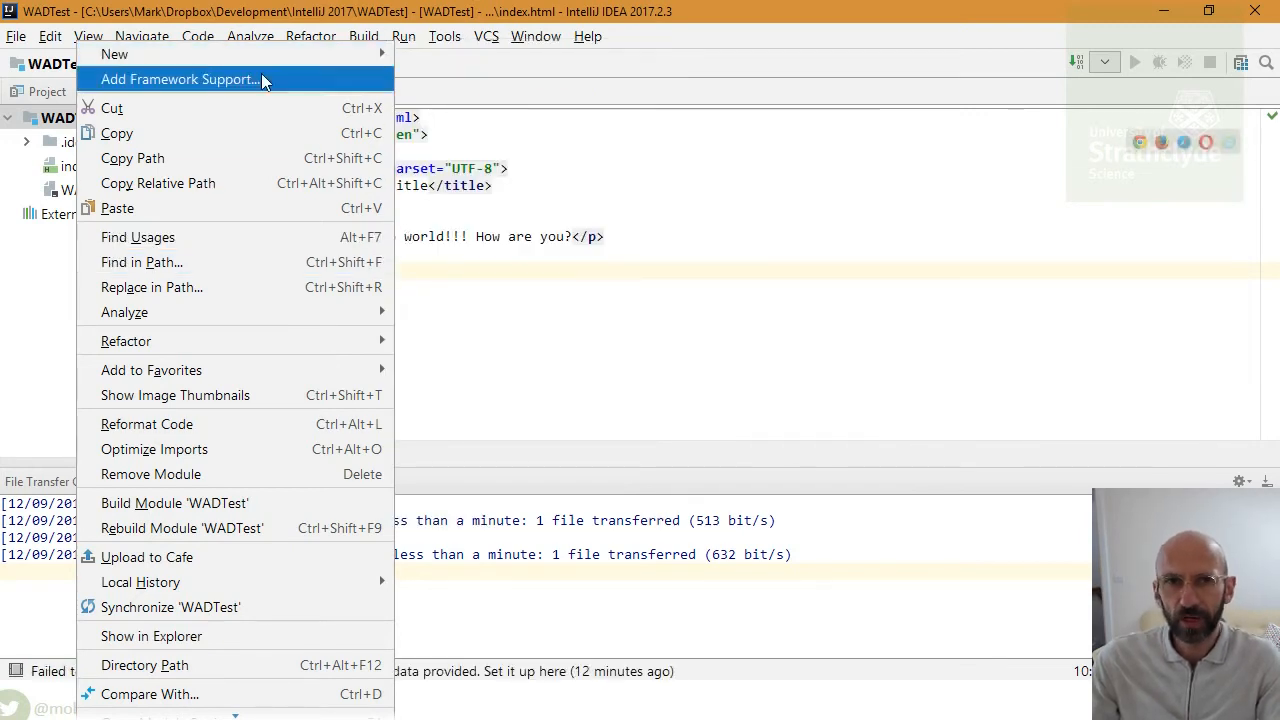
pyautogui.moveTo(266, 56)
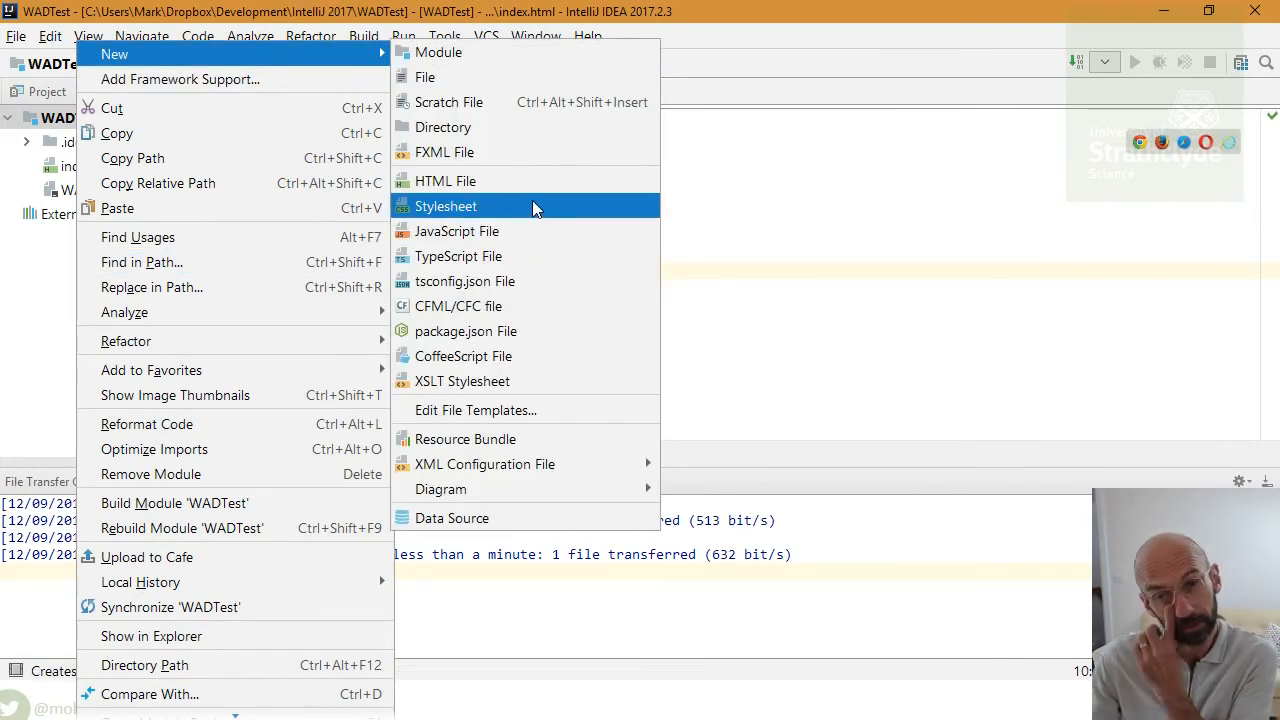
pyautogui.click(60, 283)
pyautogui.click(16, 36)
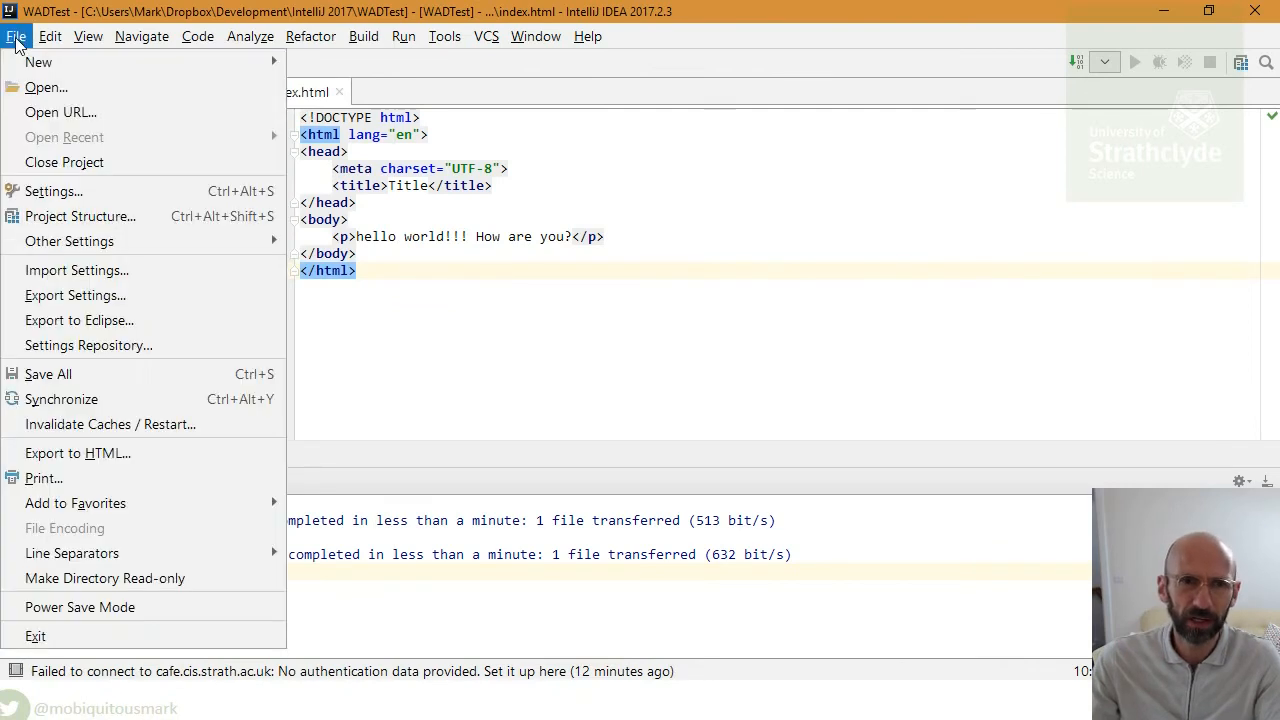
pyautogui.click(113, 195)
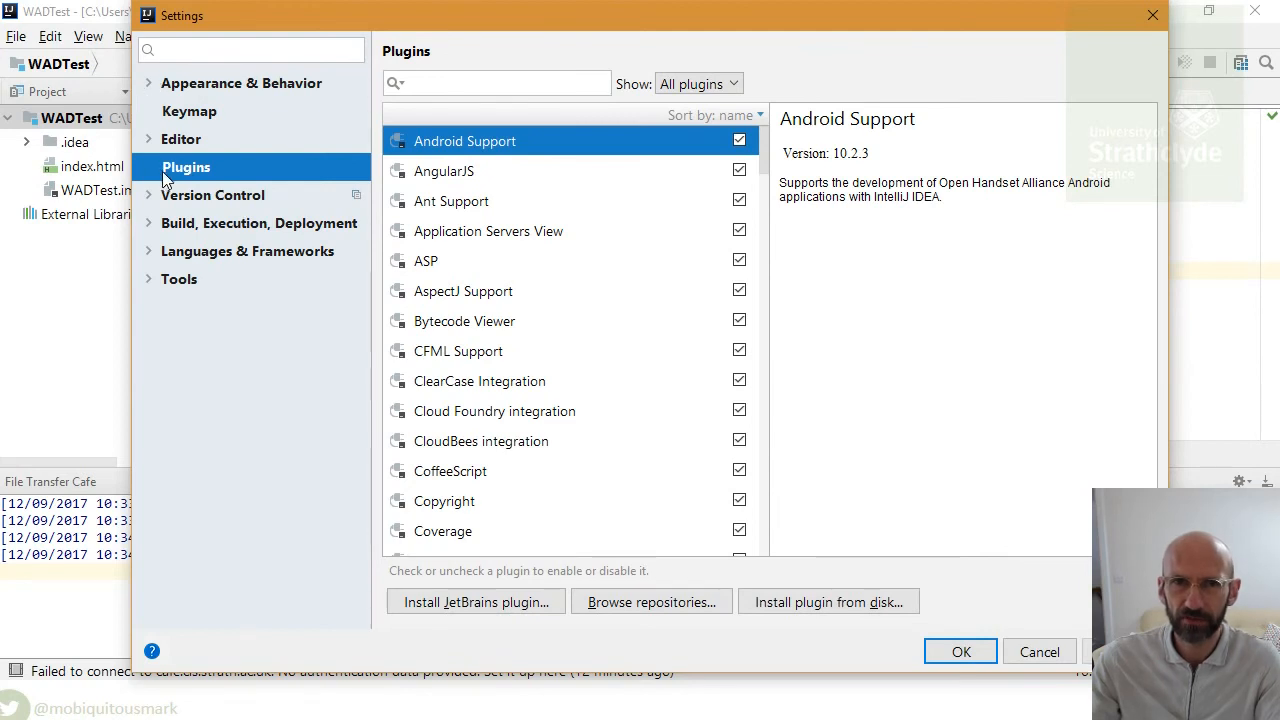
# - Search the JetBrains plugin repository for PHP and select the PHP plugin
pyautogui.click(452, 86)
pyautogui.write('PHP')
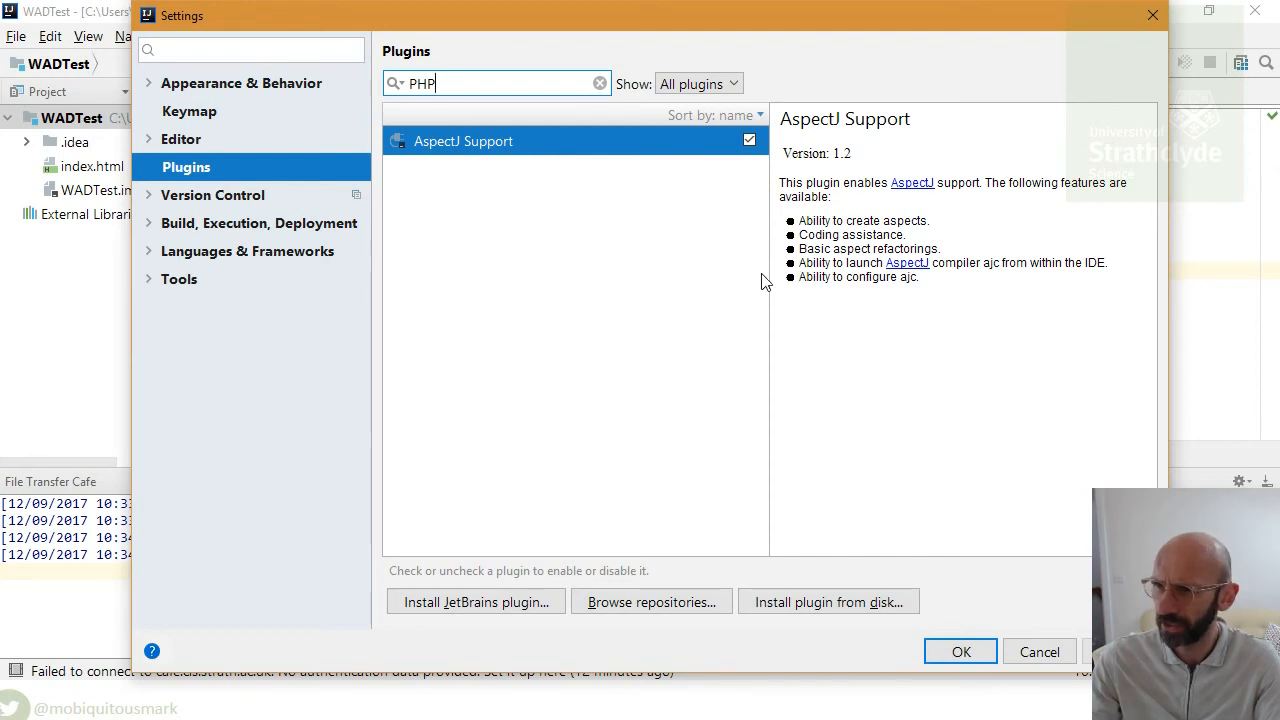
pyautogui.click(476, 602)
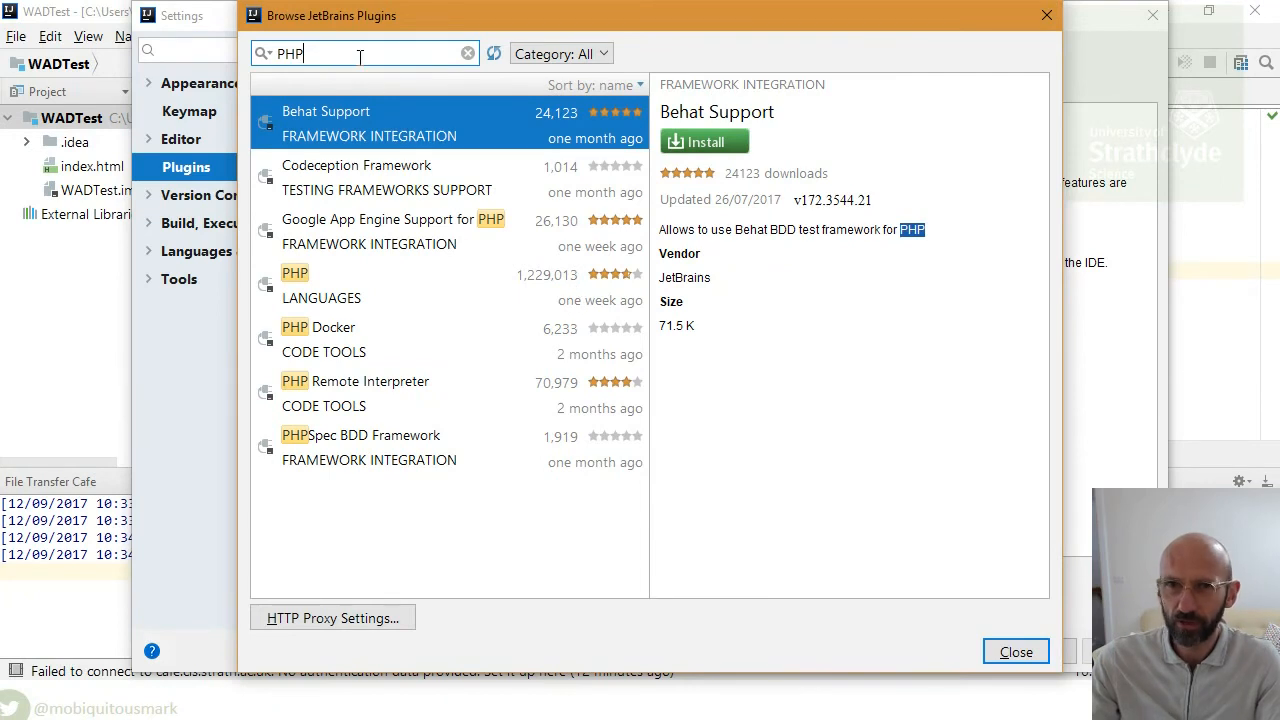
pyautogui.press('BackSpace')
pyautogui.press('BackSpace')
pyautogui.press('BackSpace')
pyautogui.write('PHP')
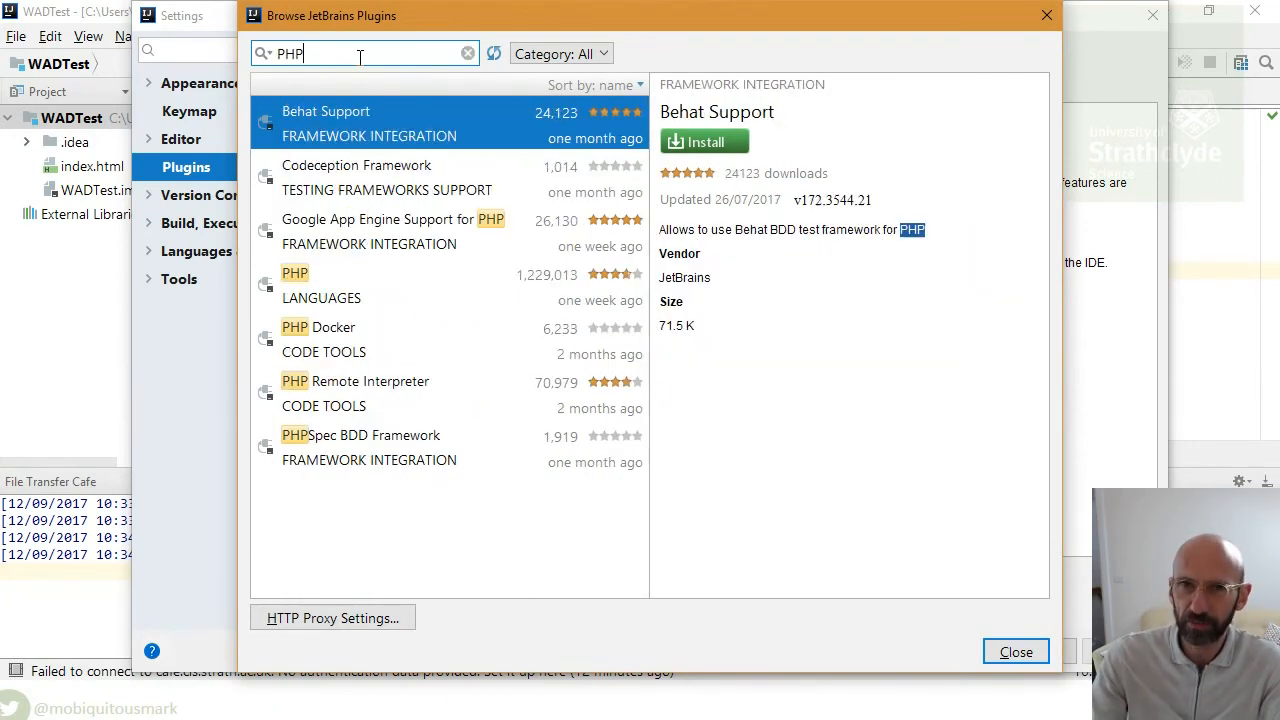
pyautogui.click(525, 277)
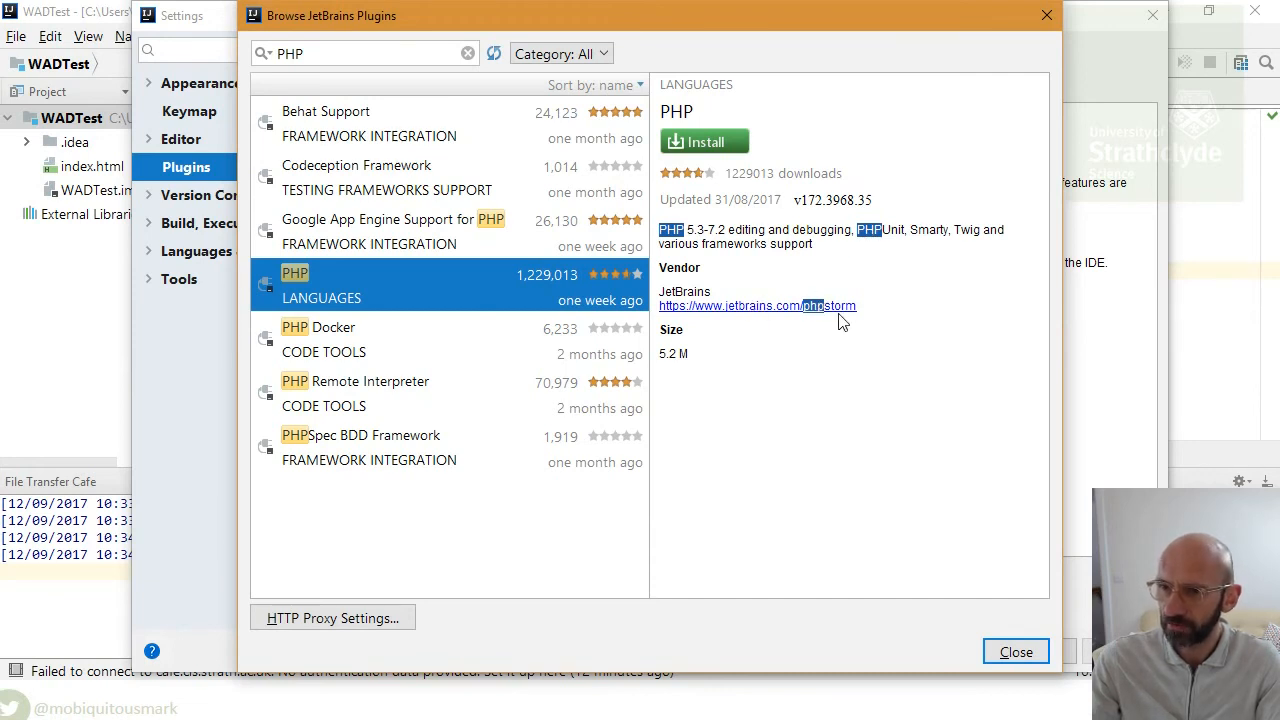
# - Install the PHP plugin, close Settings with OK, and restart the IDE
pyautogui.click(719, 147)
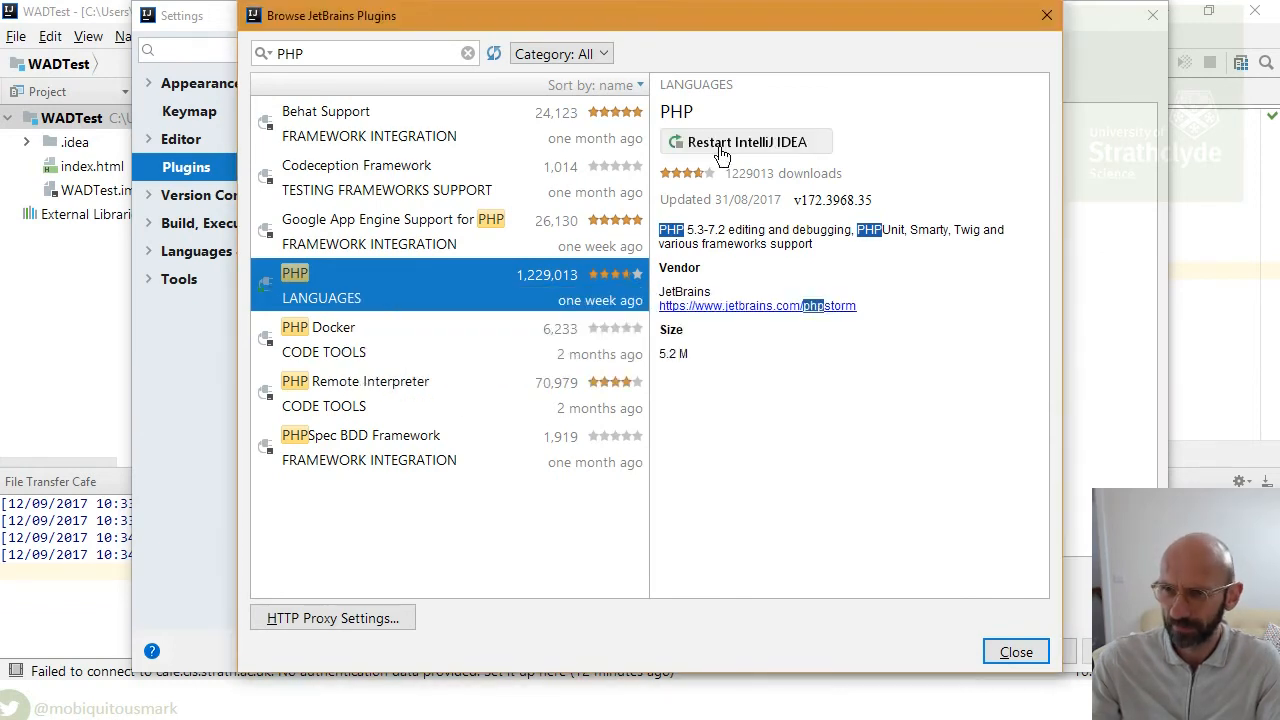
pyautogui.click(722, 150)
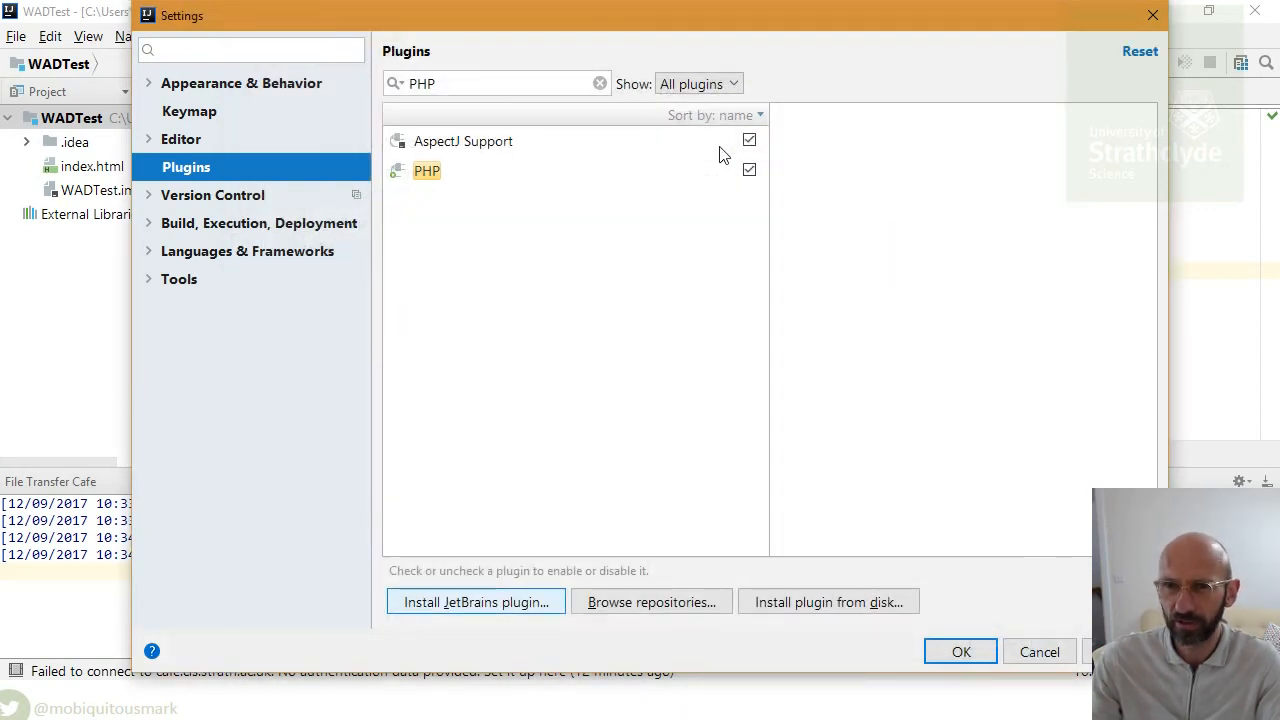
pyautogui.click(950, 652)
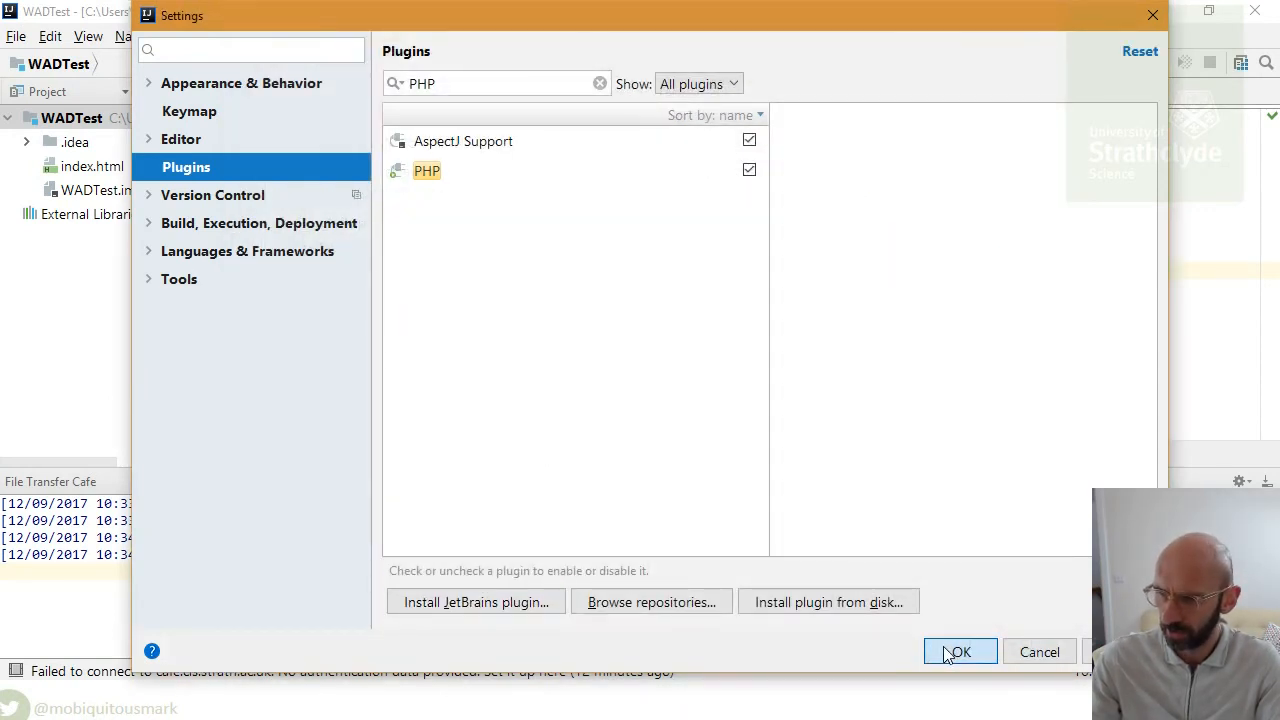
pyautogui.click(617, 378)
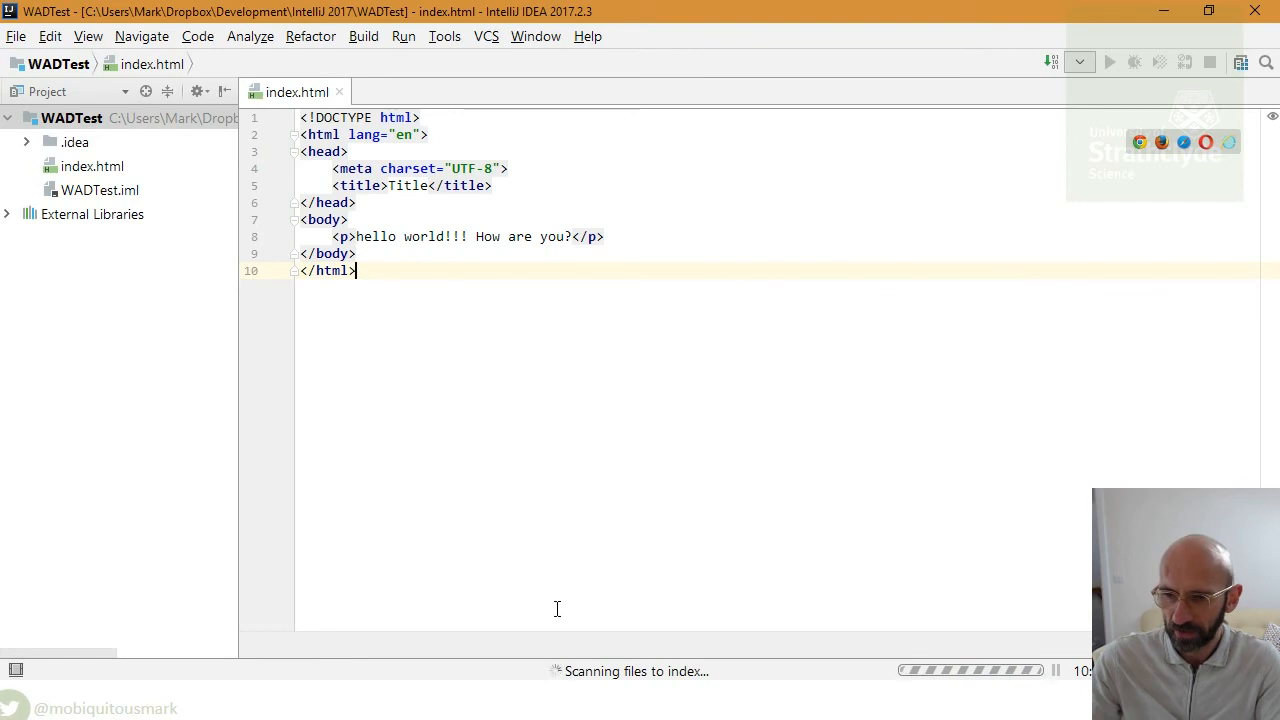
# - Create a new PHP file named test in the WADTest project
pyautogui.rightClick(88, 120)
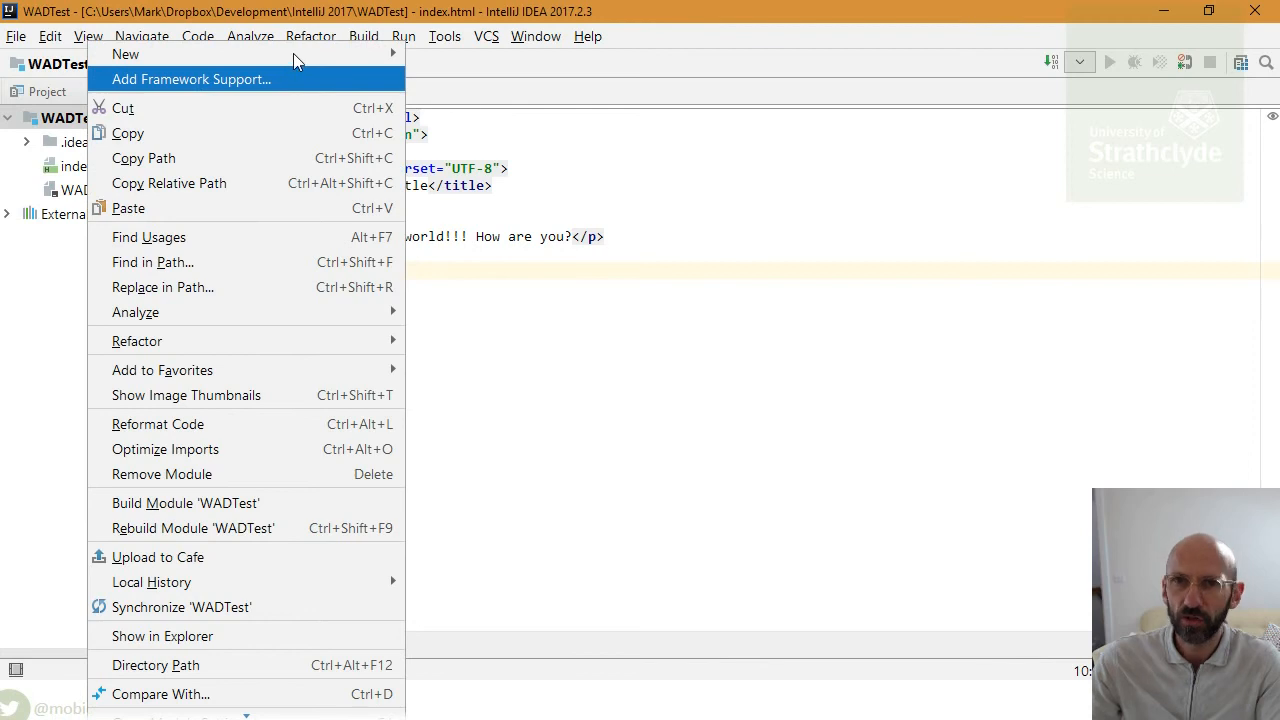
pyautogui.moveTo(300, 54)
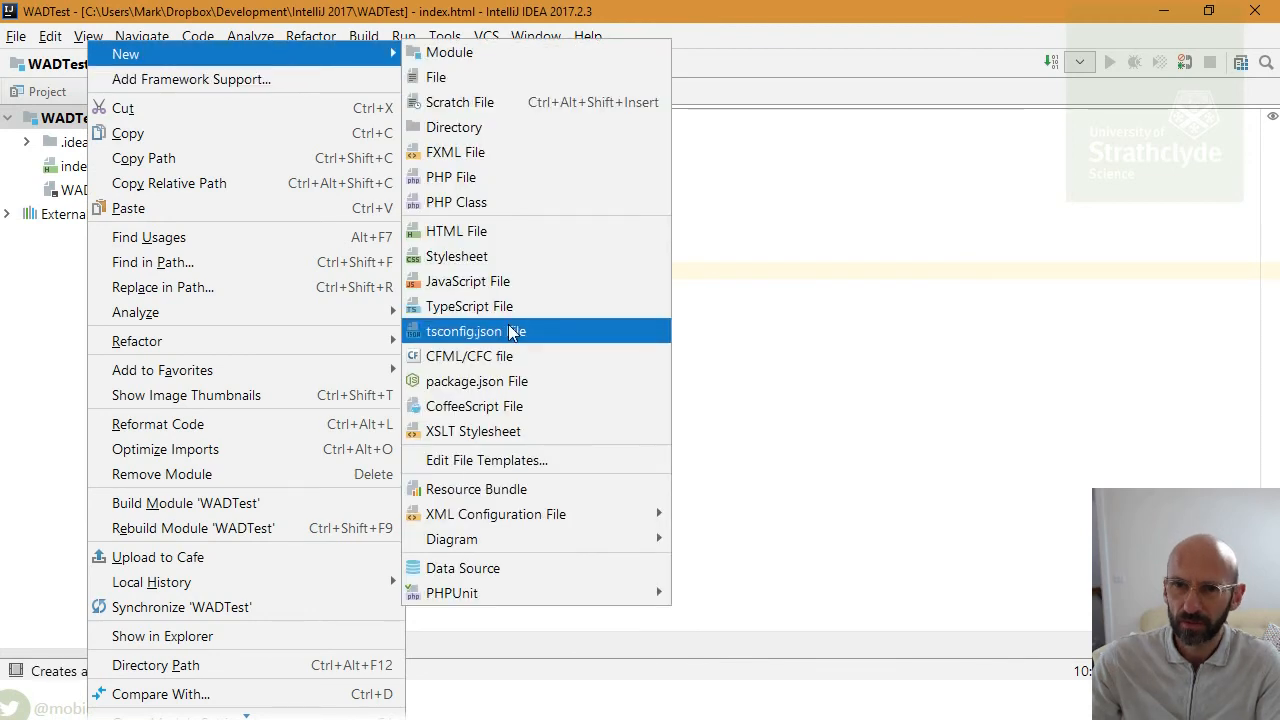
pyautogui.click(499, 177)
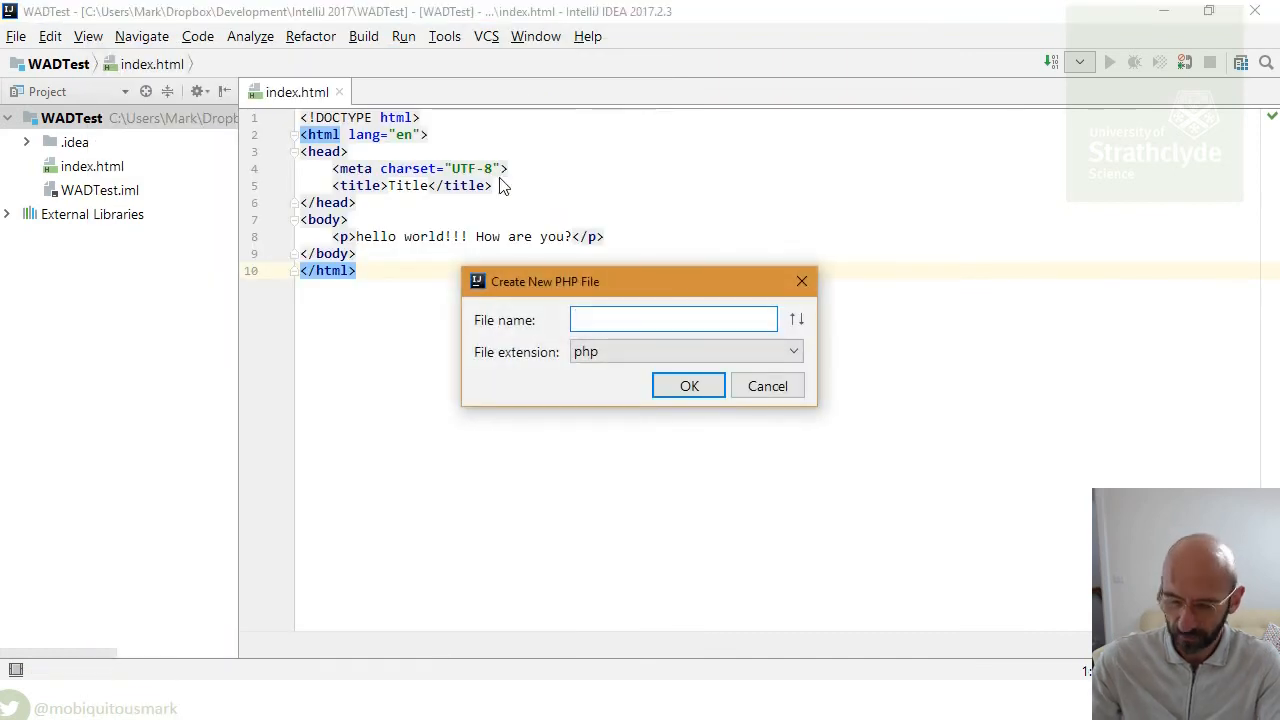
pyautogui.write('te')
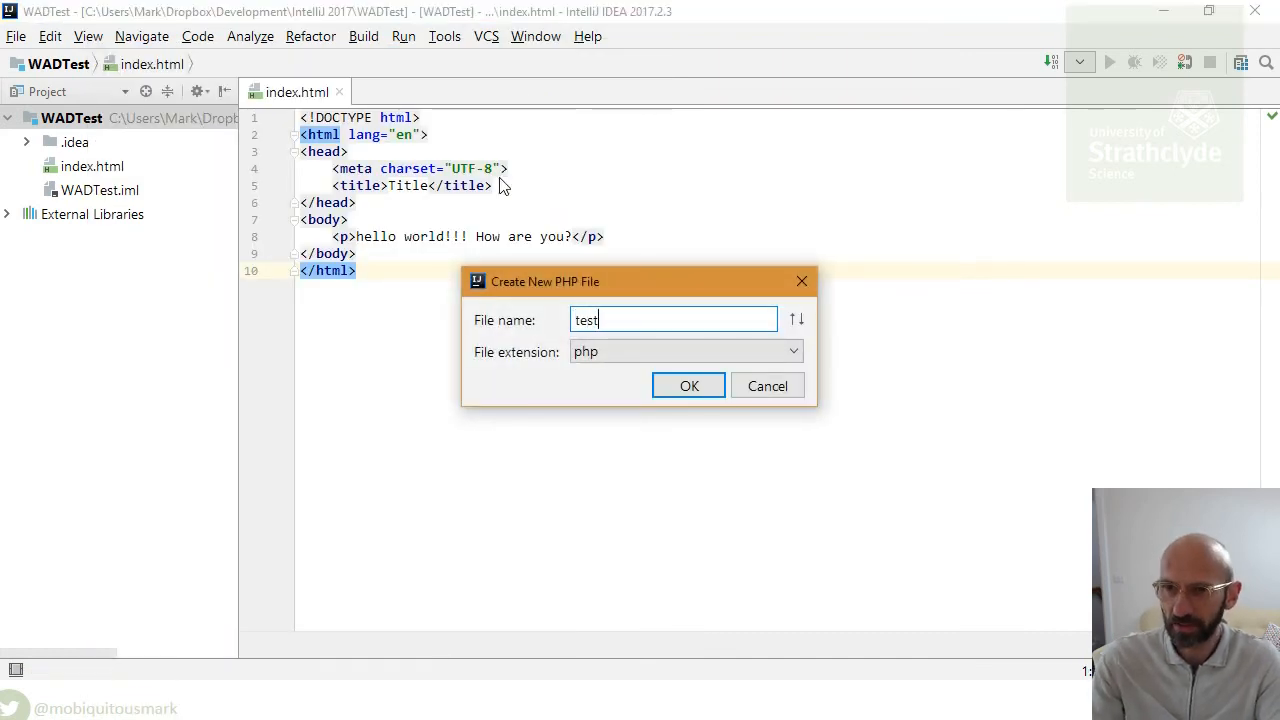
pyautogui.write('st')
pyautogui.press('Return')
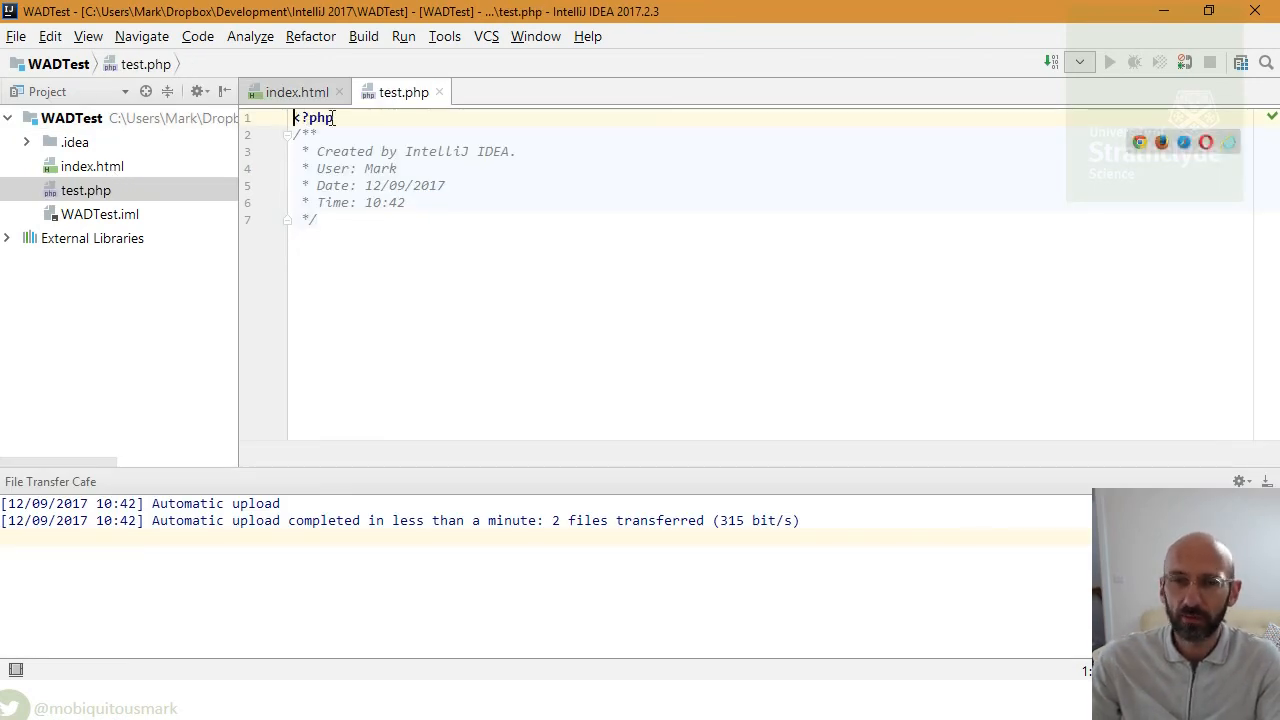
# - Replace test.php's generated header with index.html's full markup, checked by undo and redo
pyautogui.click(300, 93)
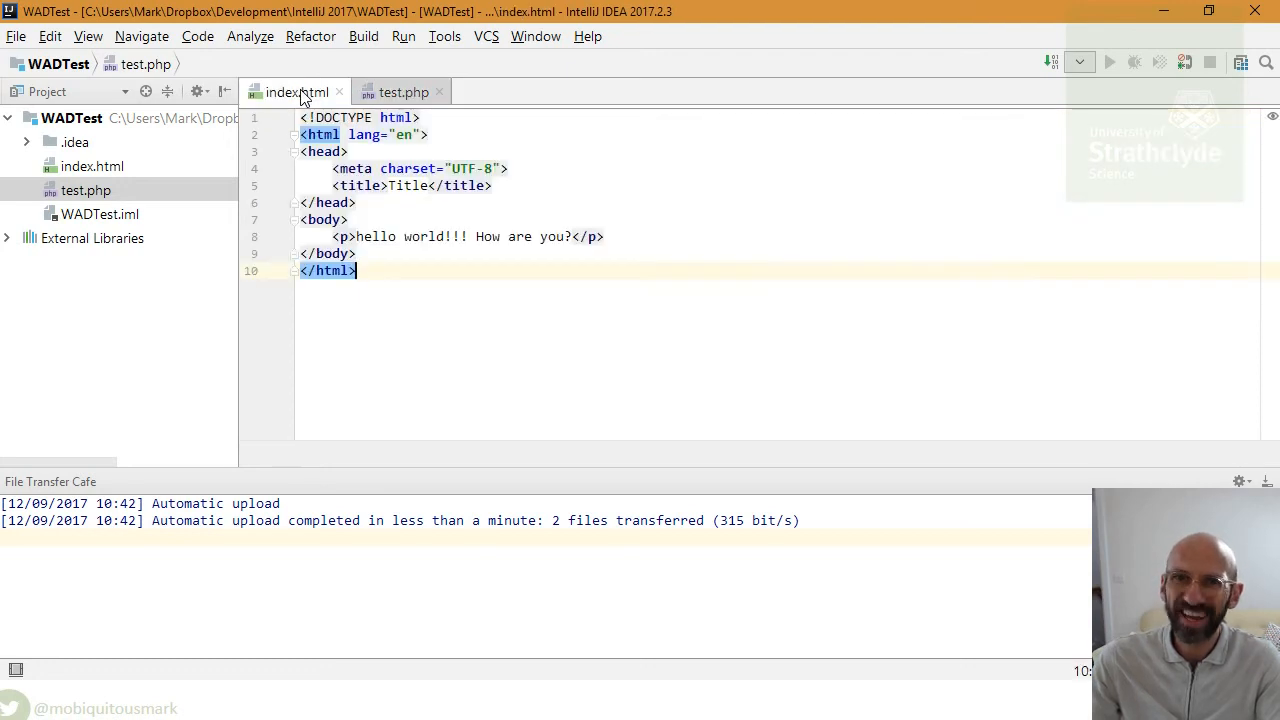
pyautogui.hotkey('ctrl', 'a')
pyautogui.hotkey('ctrl', 'c')
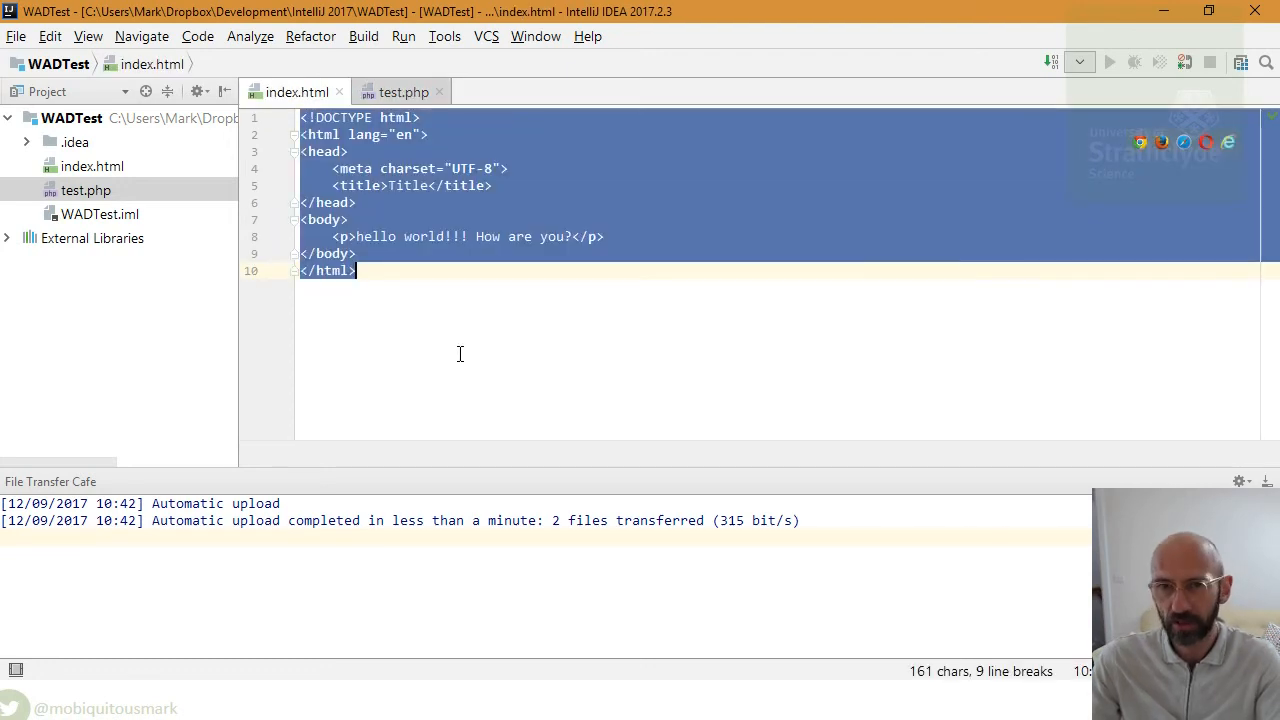
pyautogui.click(403, 92)
pyautogui.click(531, 291)
pyautogui.hotkey('ctrl', 'a')
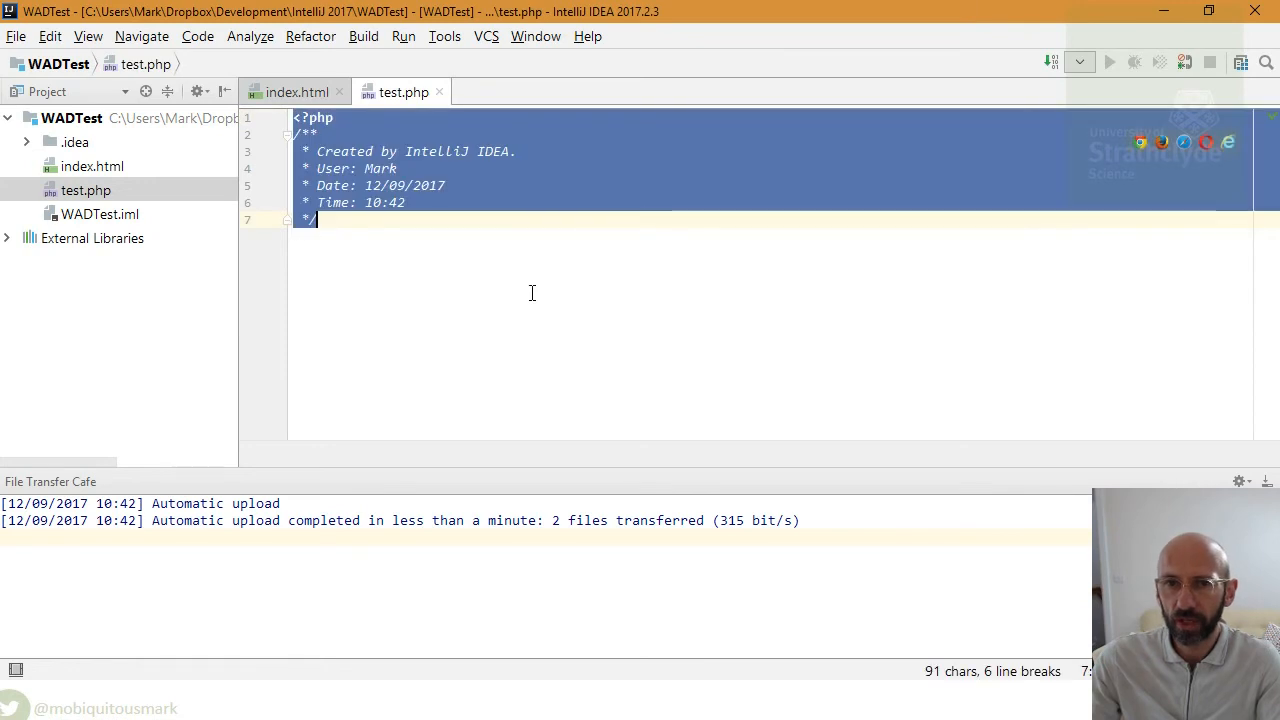
pyautogui.hotkey('ctrl', 'v')
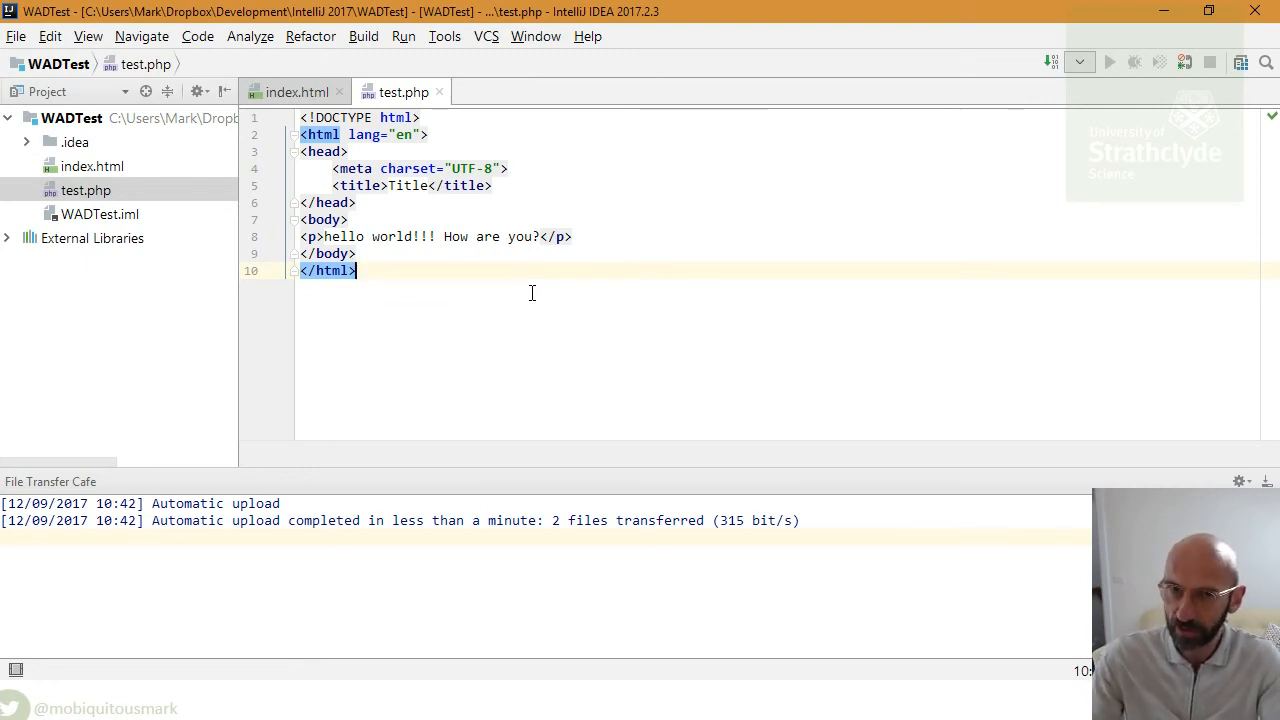
pyautogui.hotkey('ctrl', 'z')
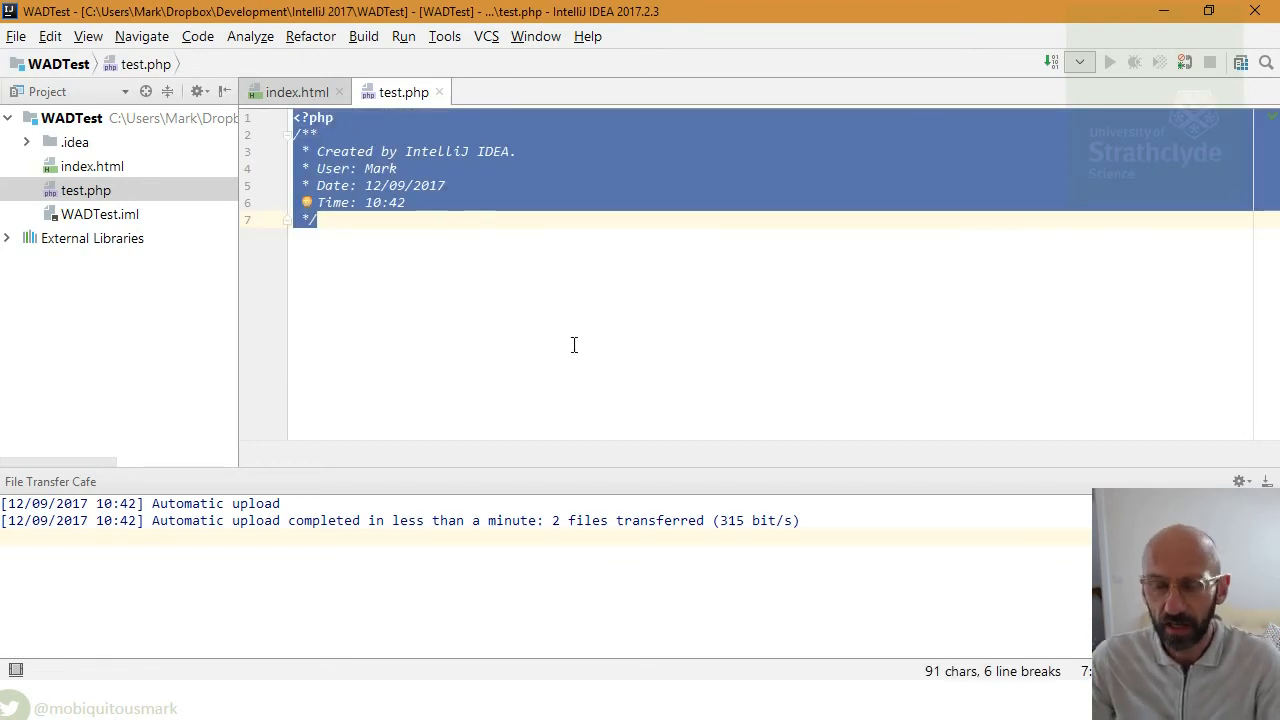
pyautogui.hotkey('ctrl', 'shift', 'z')
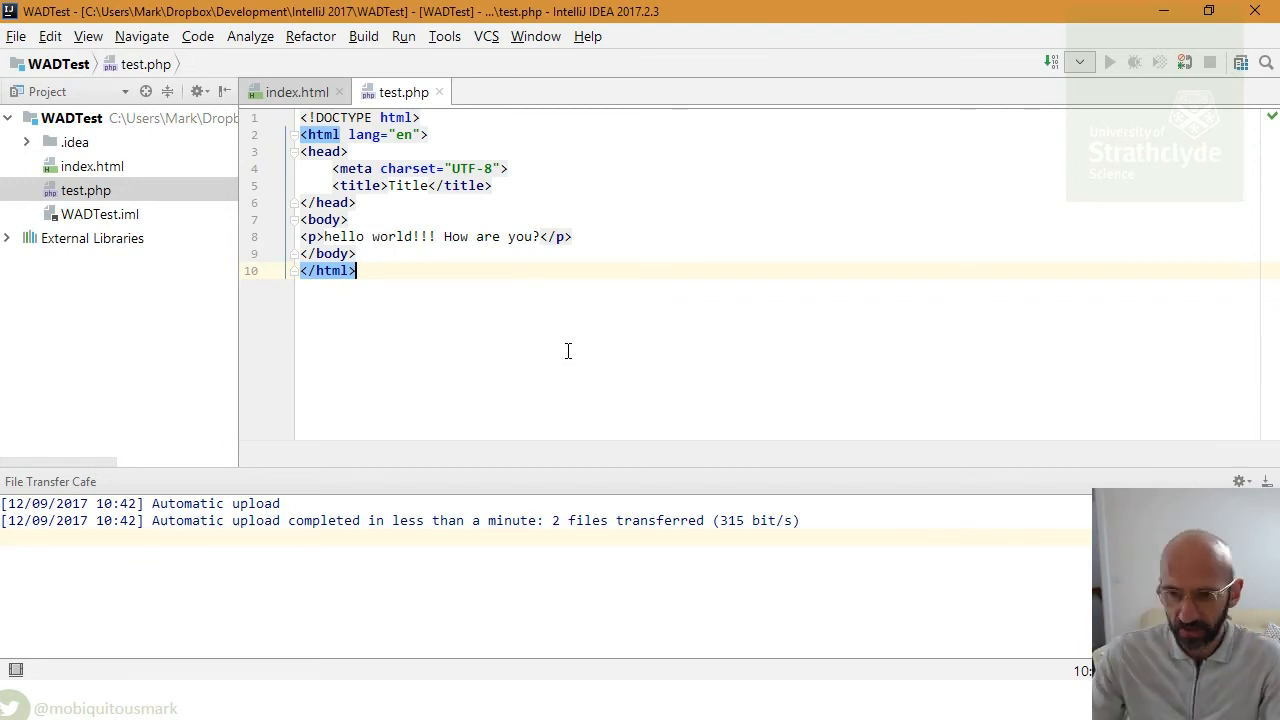
pyautogui.hotkey('alt', 'Tab')
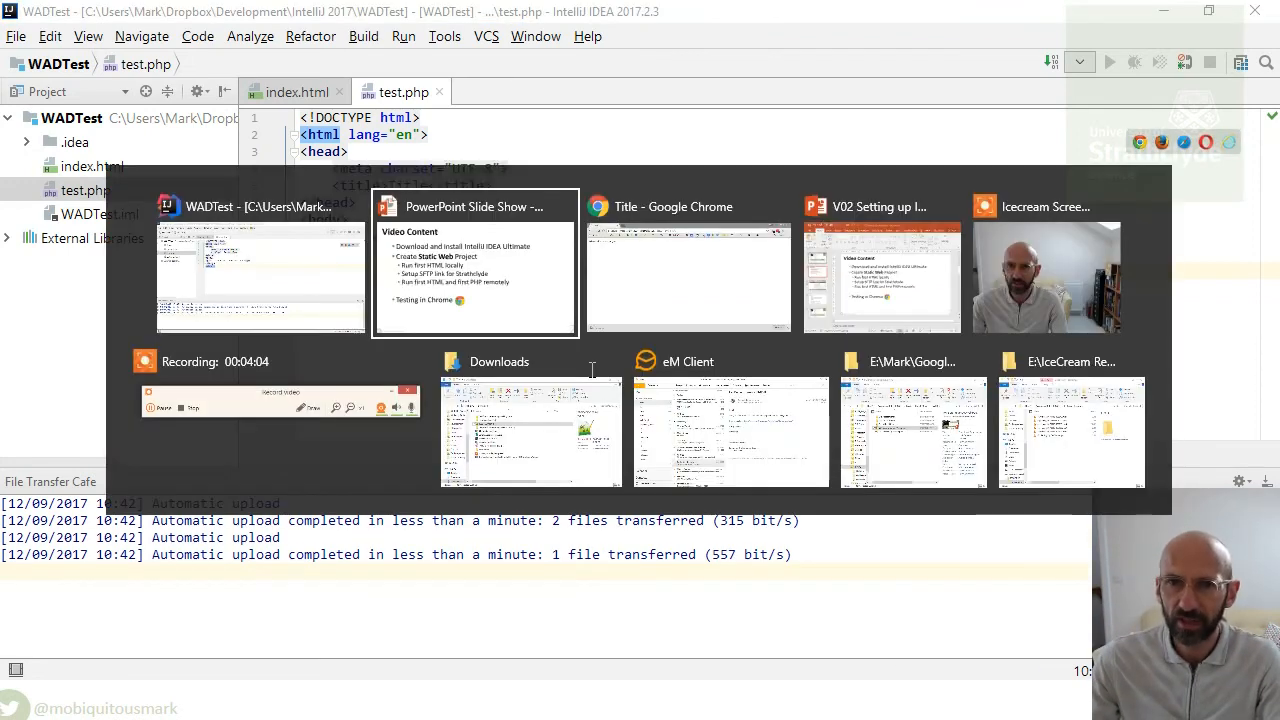
# - In Chrome, add test.php to the devweb URL and load the page
pyautogui.hotkey('alt', 'Tab')
pyautogui.click(608, 58)
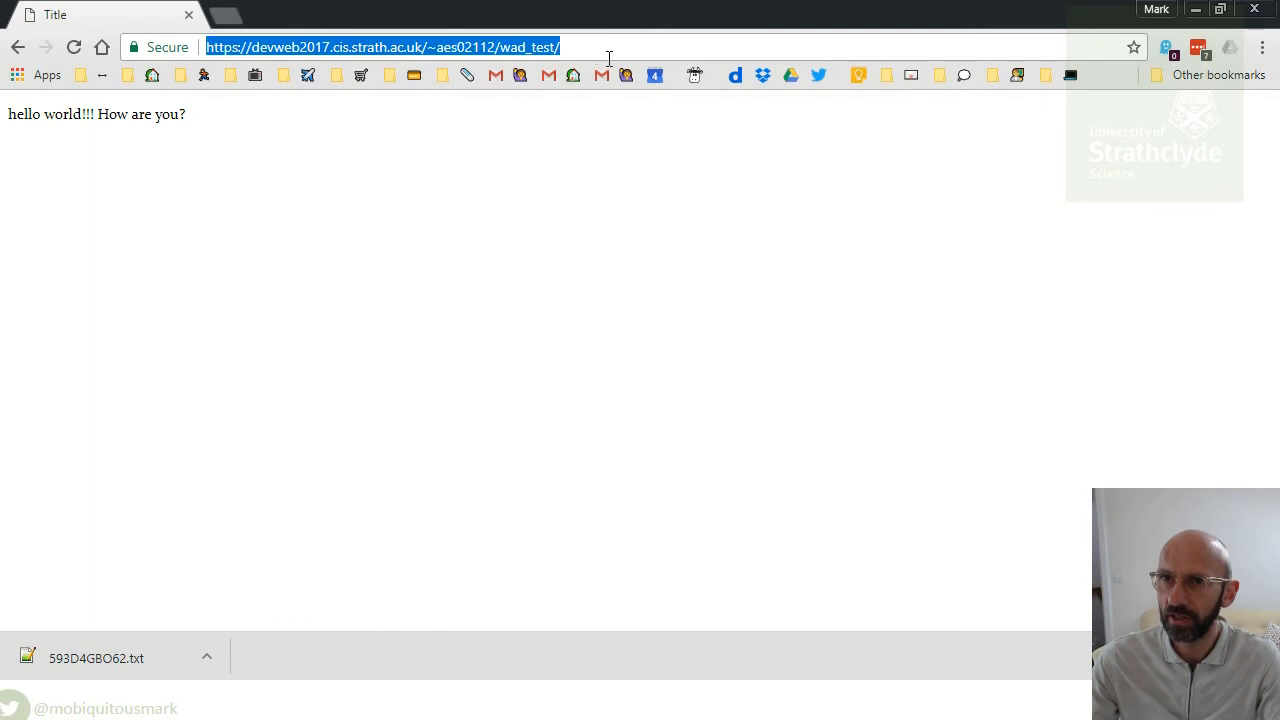
pyautogui.click(608, 51)
pyautogui.write('test.php')
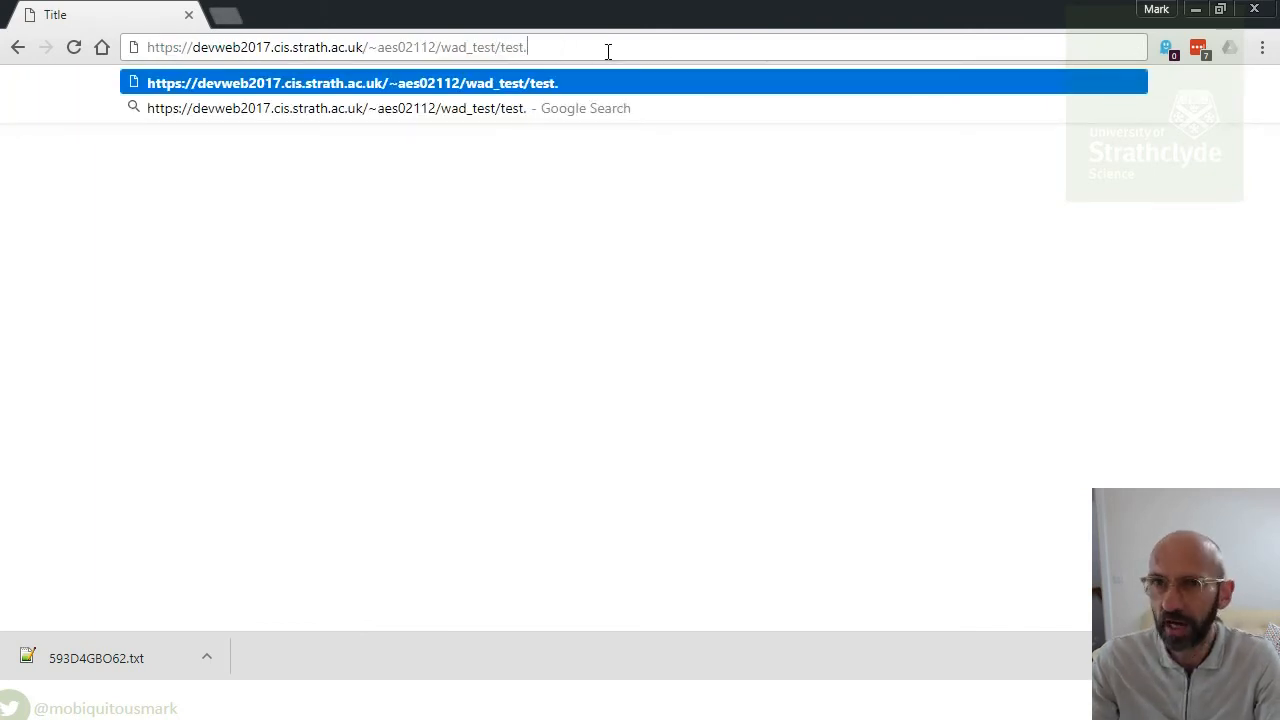
pyautogui.press('Return')
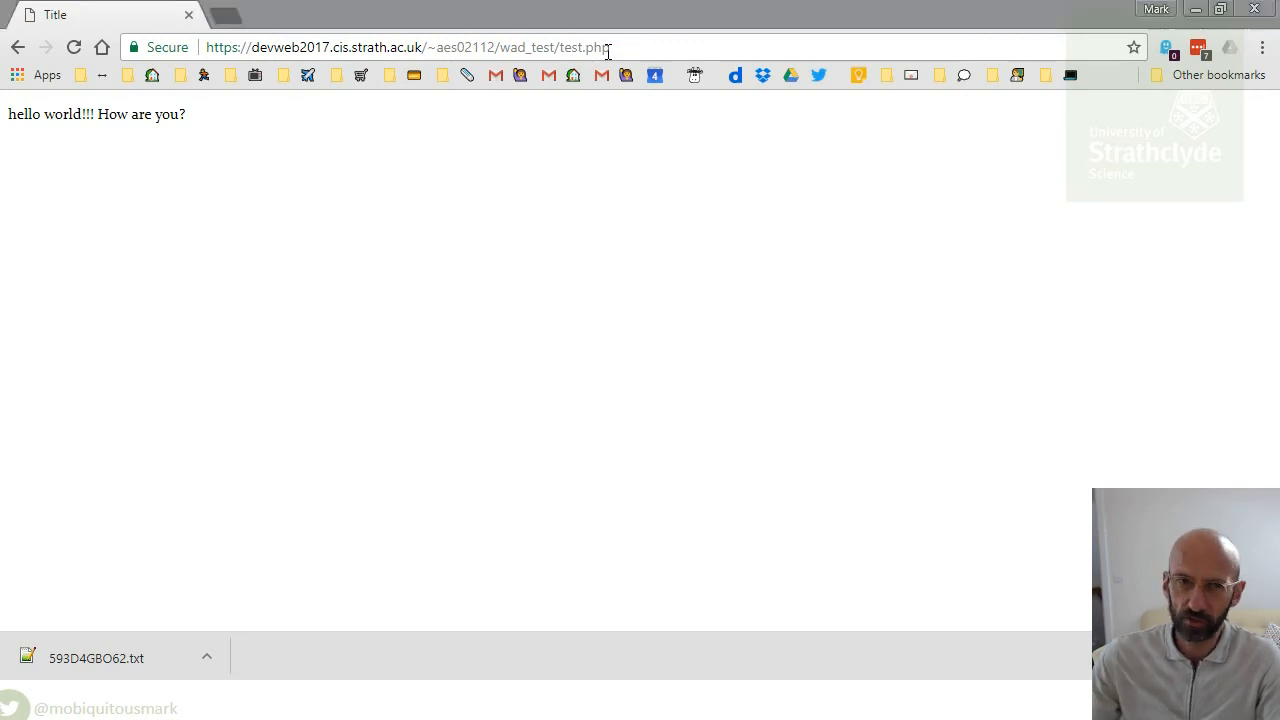
# - Append 'This is the PHP file' after 'How are you?' on line 8 and reload the browser page
pyautogui.hotkey('alt', 'Tab')
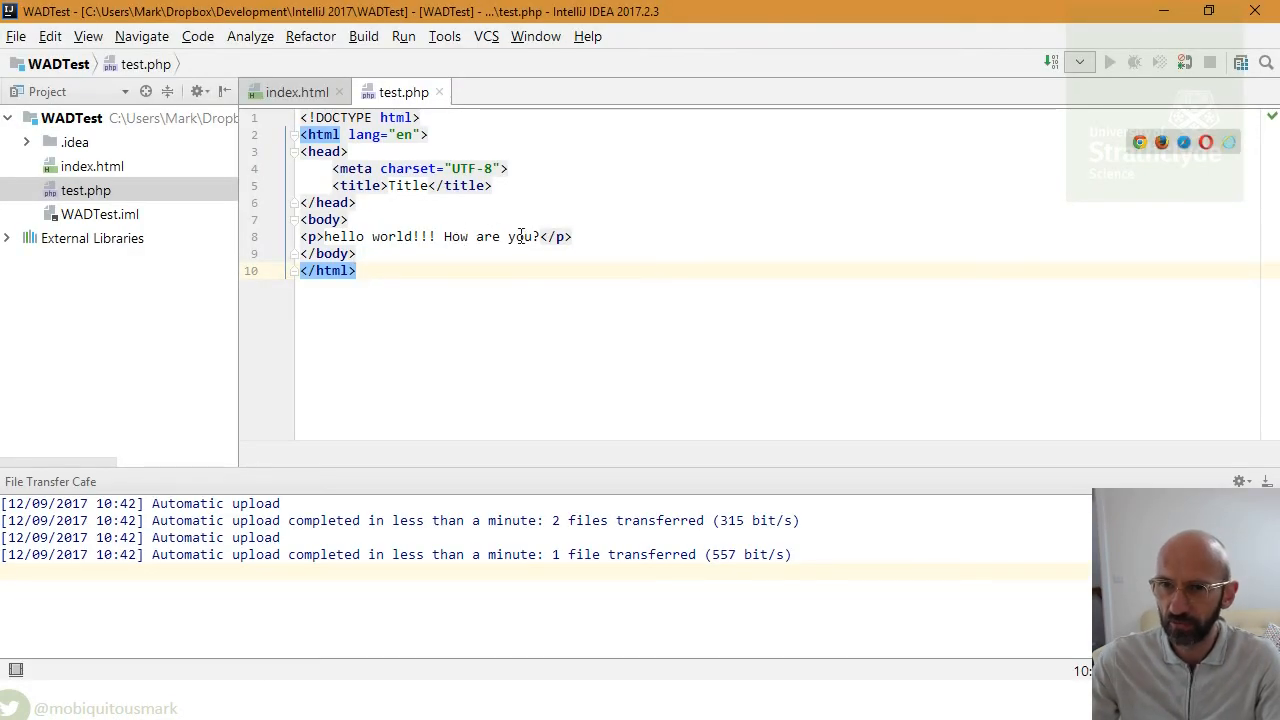
pyautogui.click(541, 237)
pyautogui.write('This is sht')
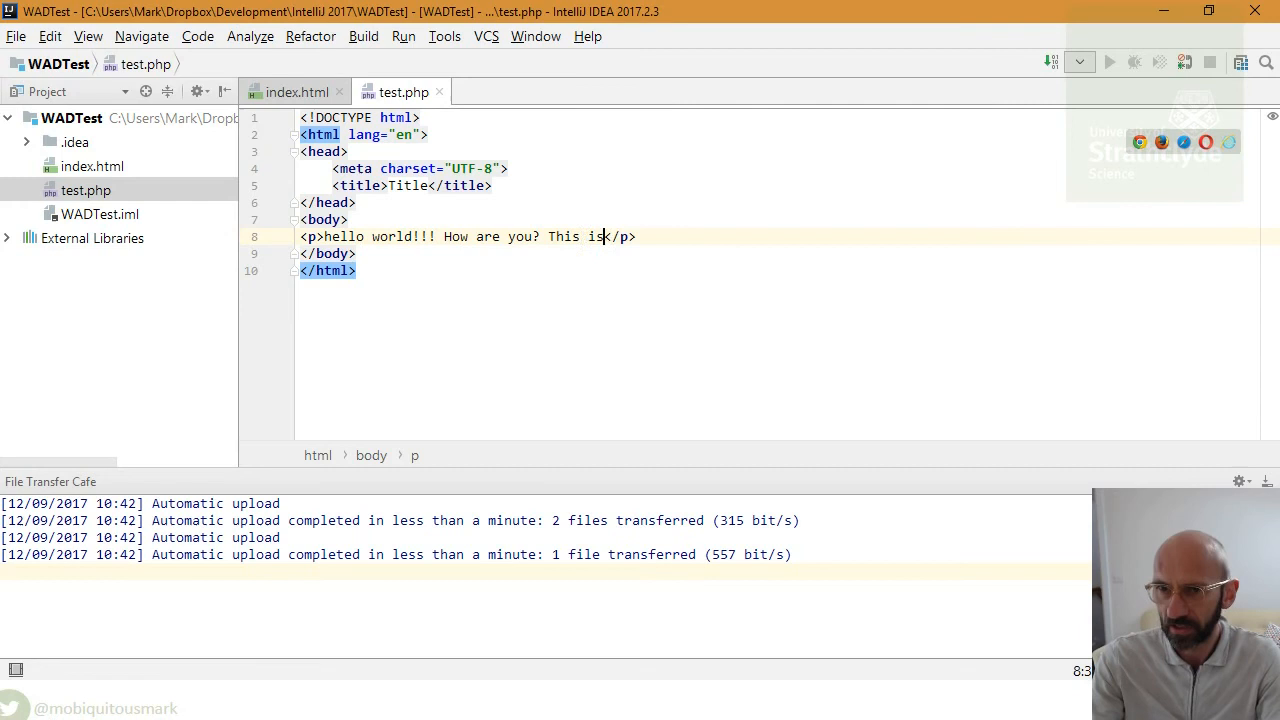
pyautogui.write('e')
pyautogui.press('BackSpace')
pyautogui.press('BackSpace')
pyautogui.press('BackSpace')
pyautogui.press('BackSpace')
pyautogui.press('BackSpace')
pyautogui.write('the p')
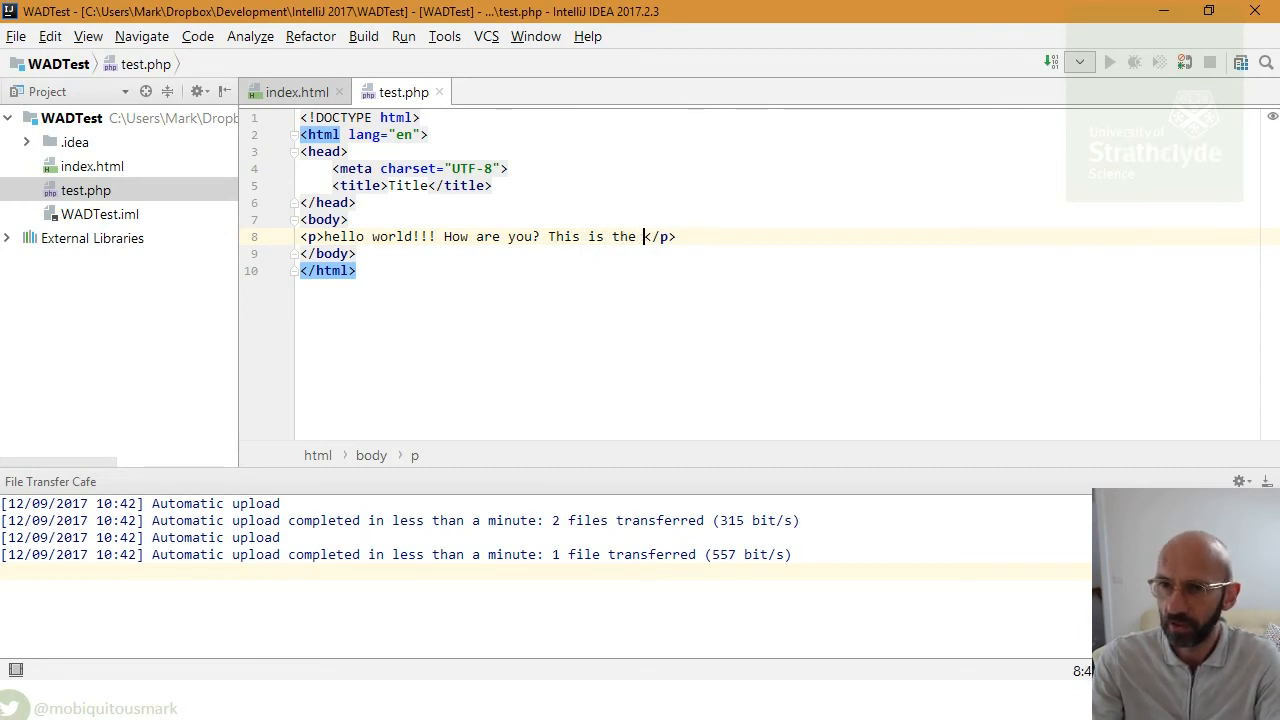
pyautogui.press('BackSpace')
pyautogui.write('PHP file')
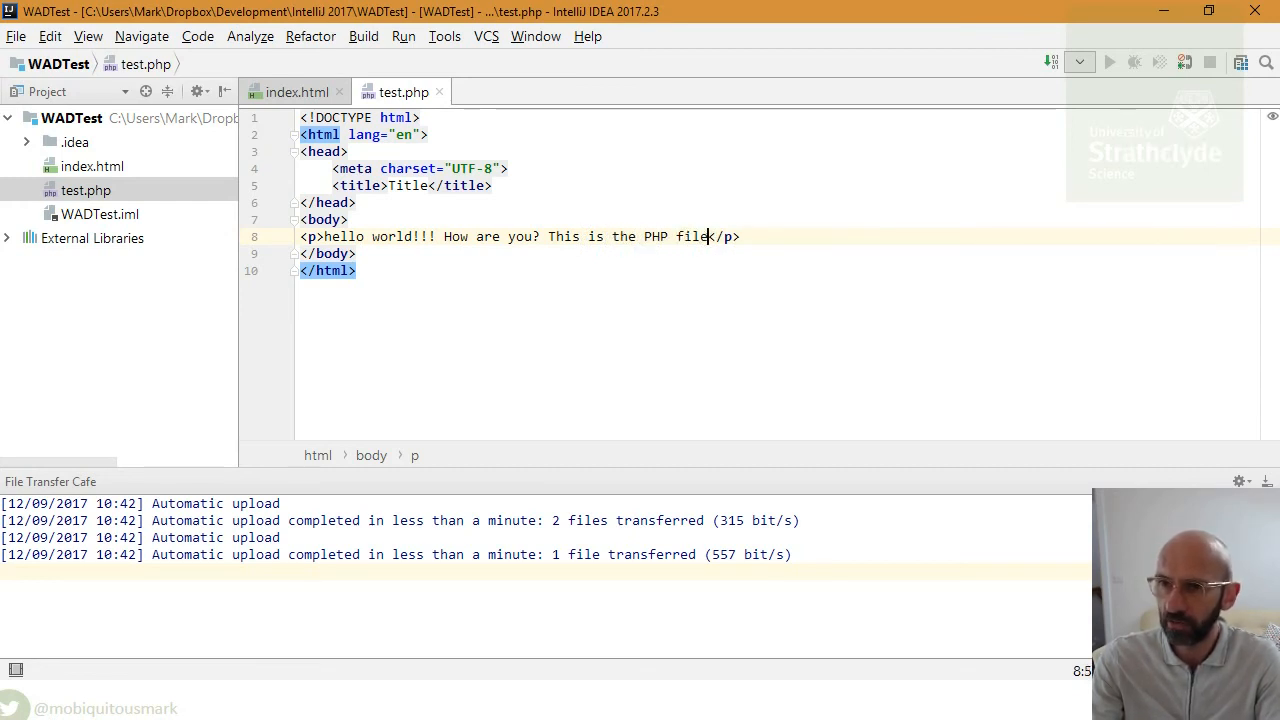
pyautogui.hotkey('alt', 'Tab')
pyautogui.click(74, 48)
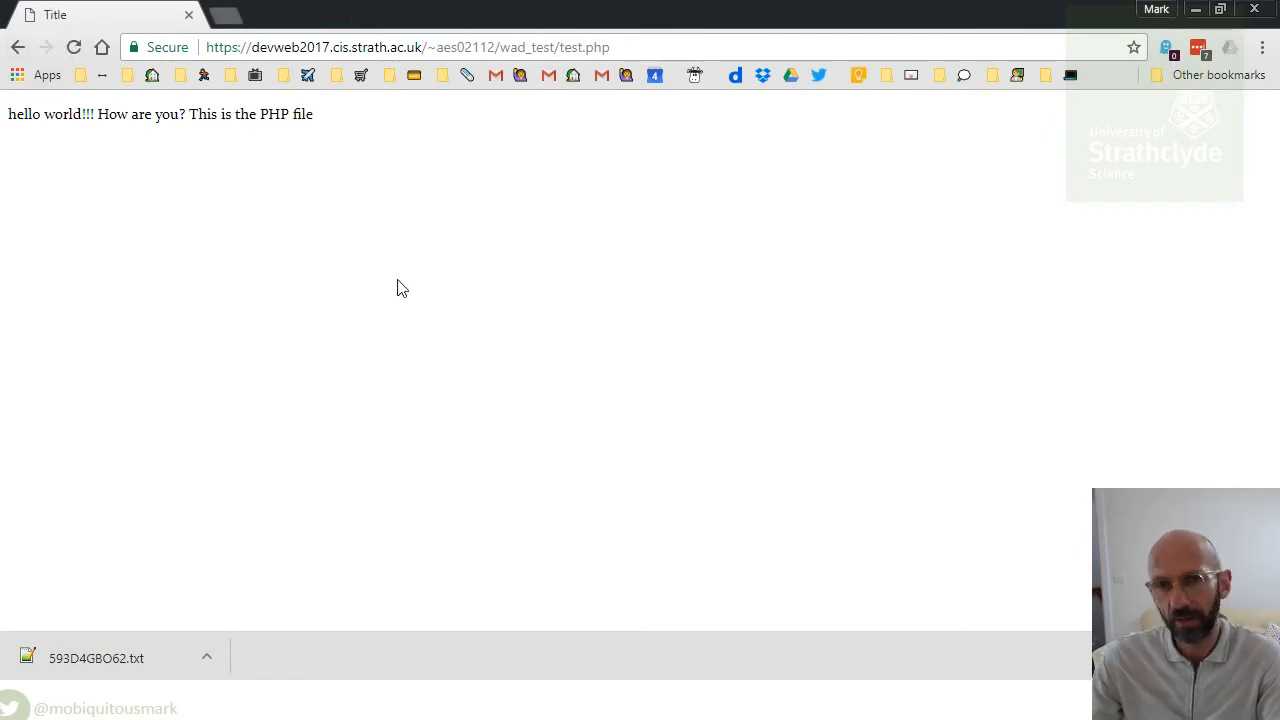
pyautogui.hotkey('alt', 'Tab')
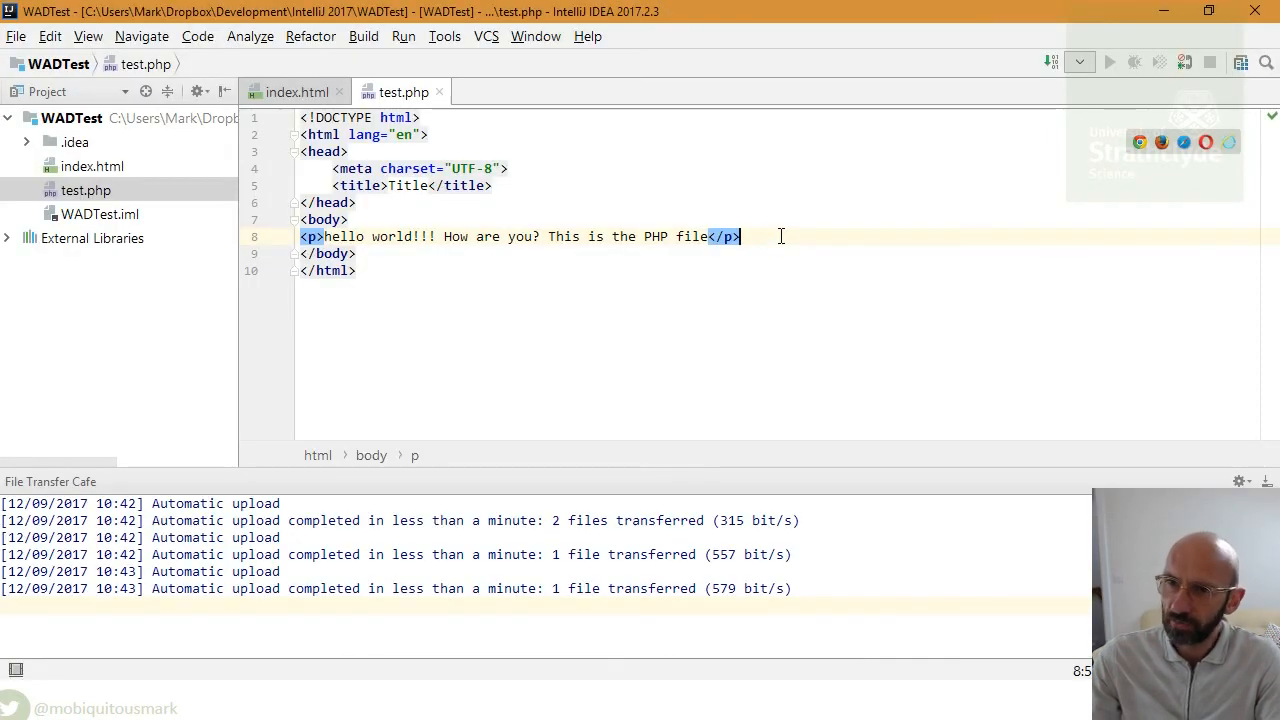
# - After line 8, add a <p> holding a <?php ?> block with echo "this is a test"; on its own line
pyautogui.press('Return')
pyautogui.write('<p></p>')
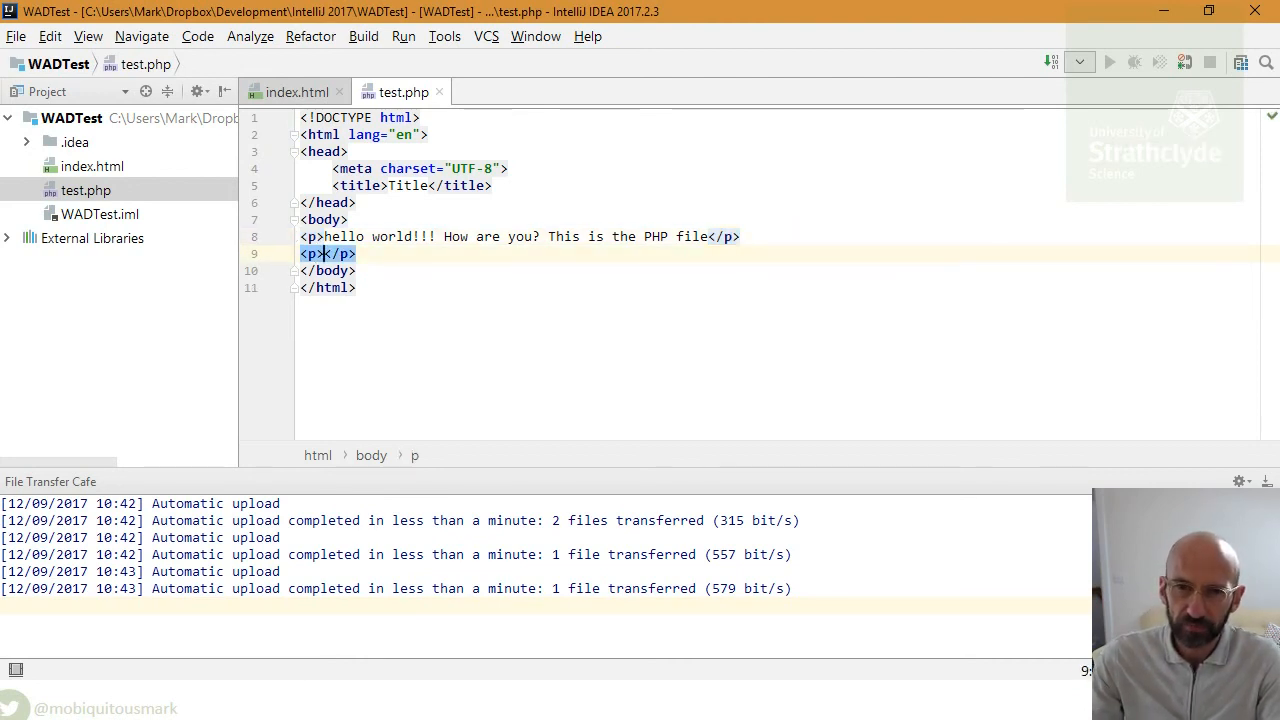
pyautogui.press('Return')
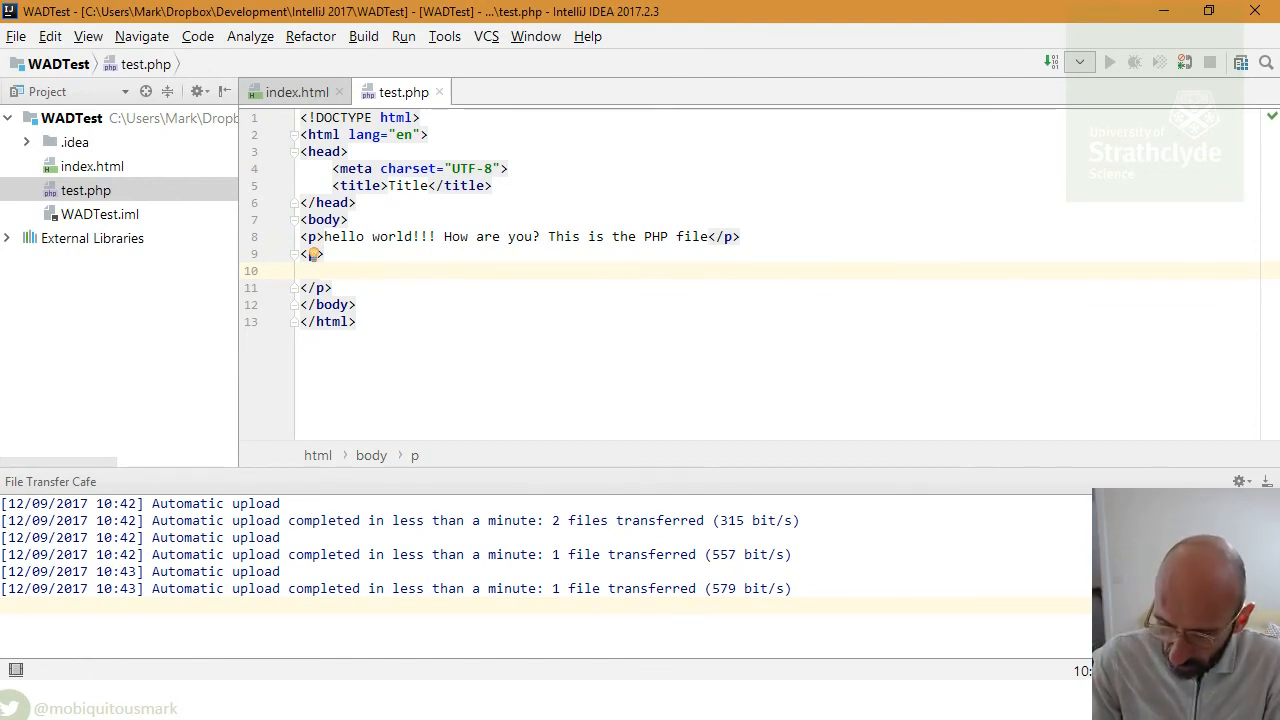
pyautogui.write('<?php')
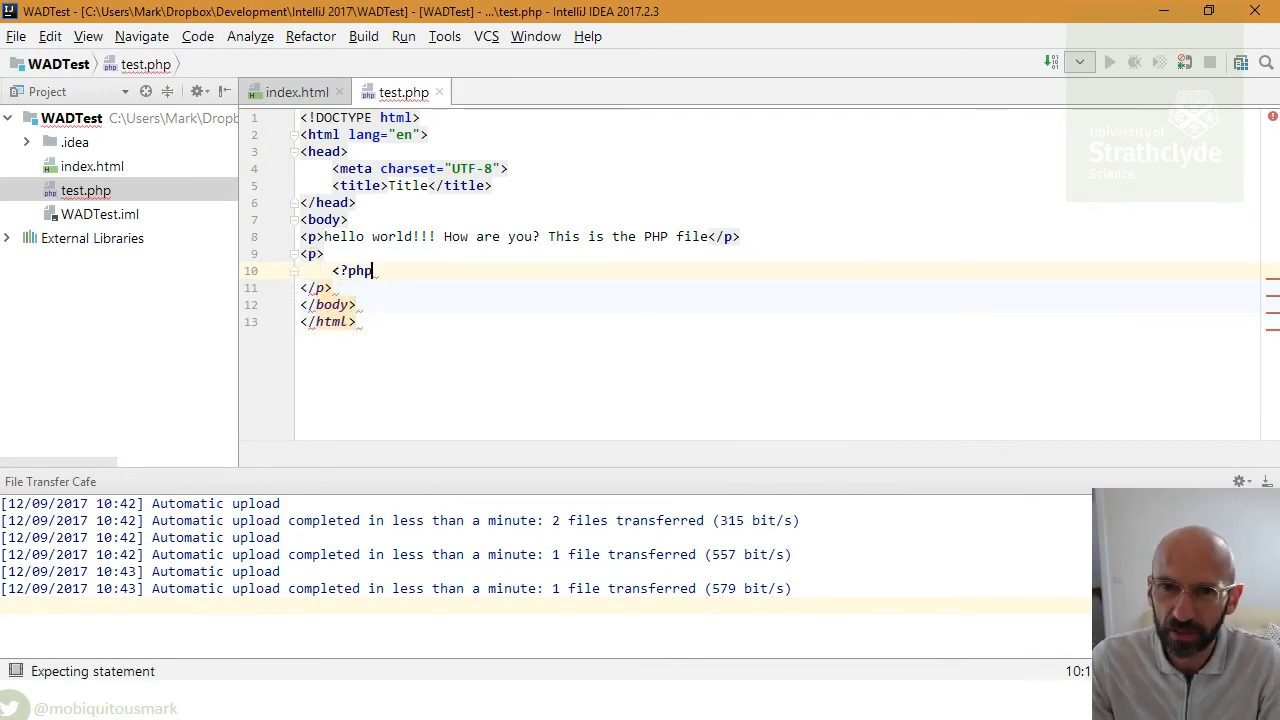
pyautogui.write(' ?')
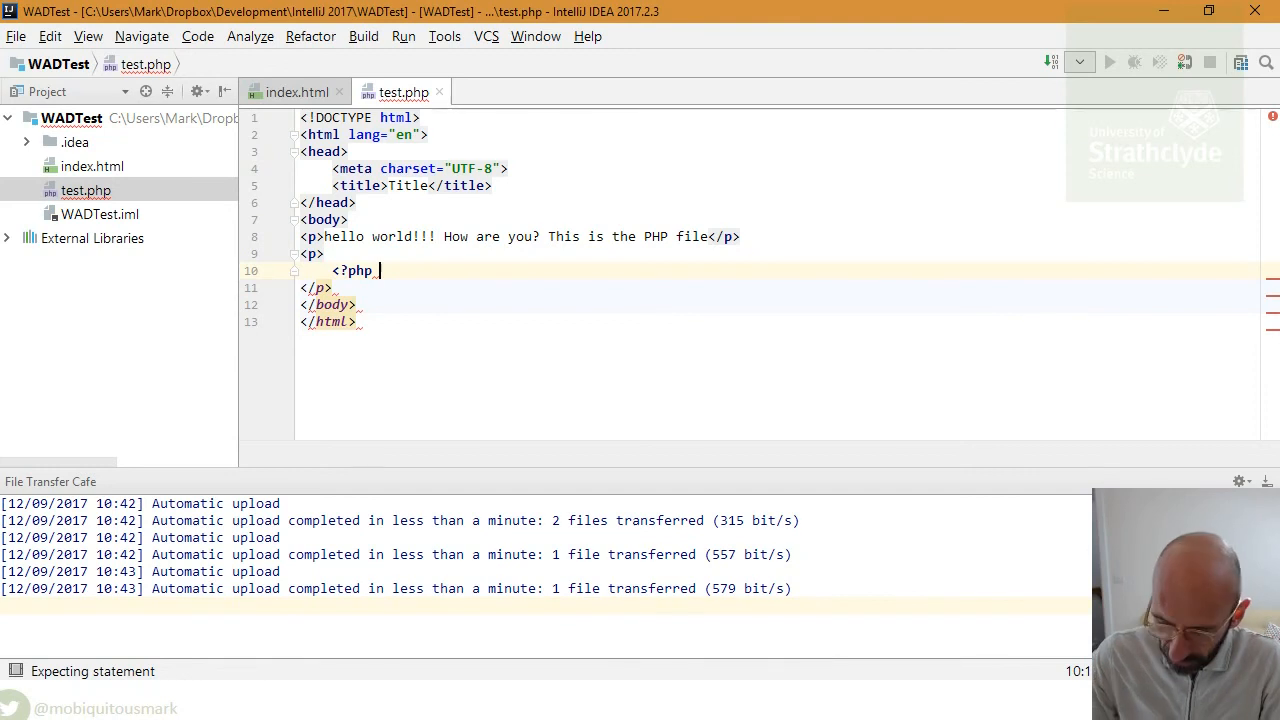
pyautogui.write('>')
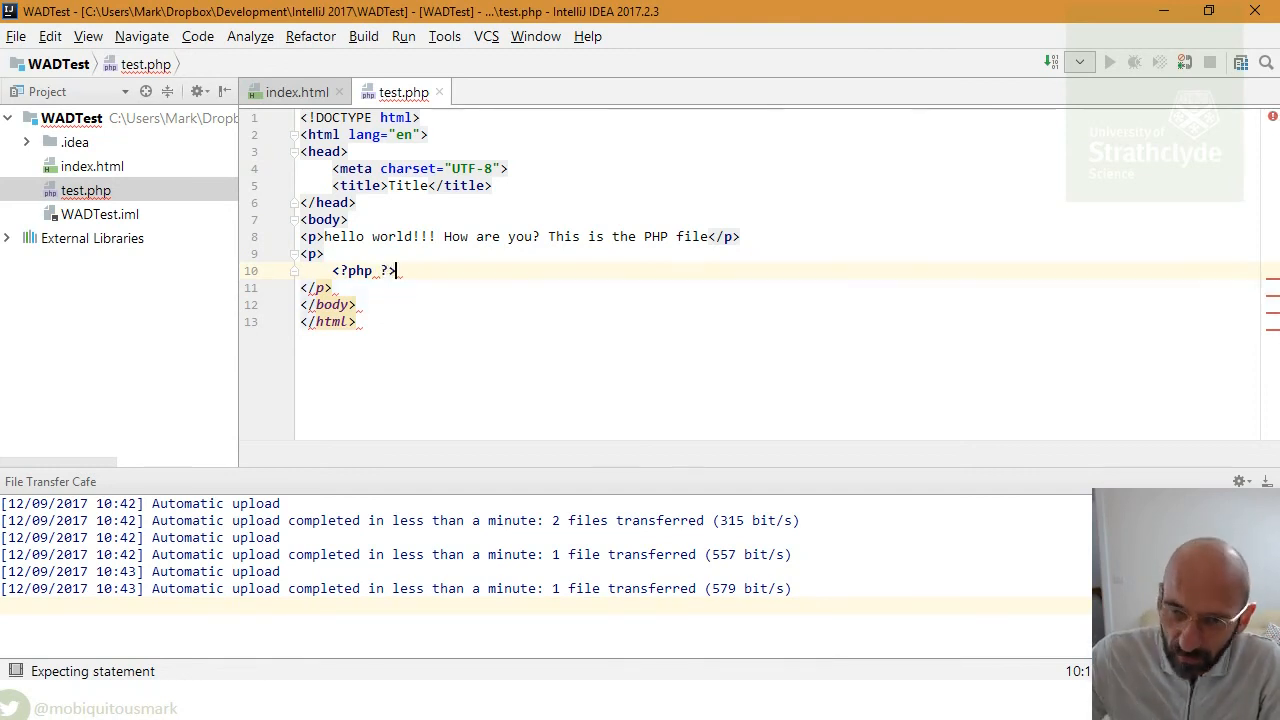
pyautogui.click(381, 270)
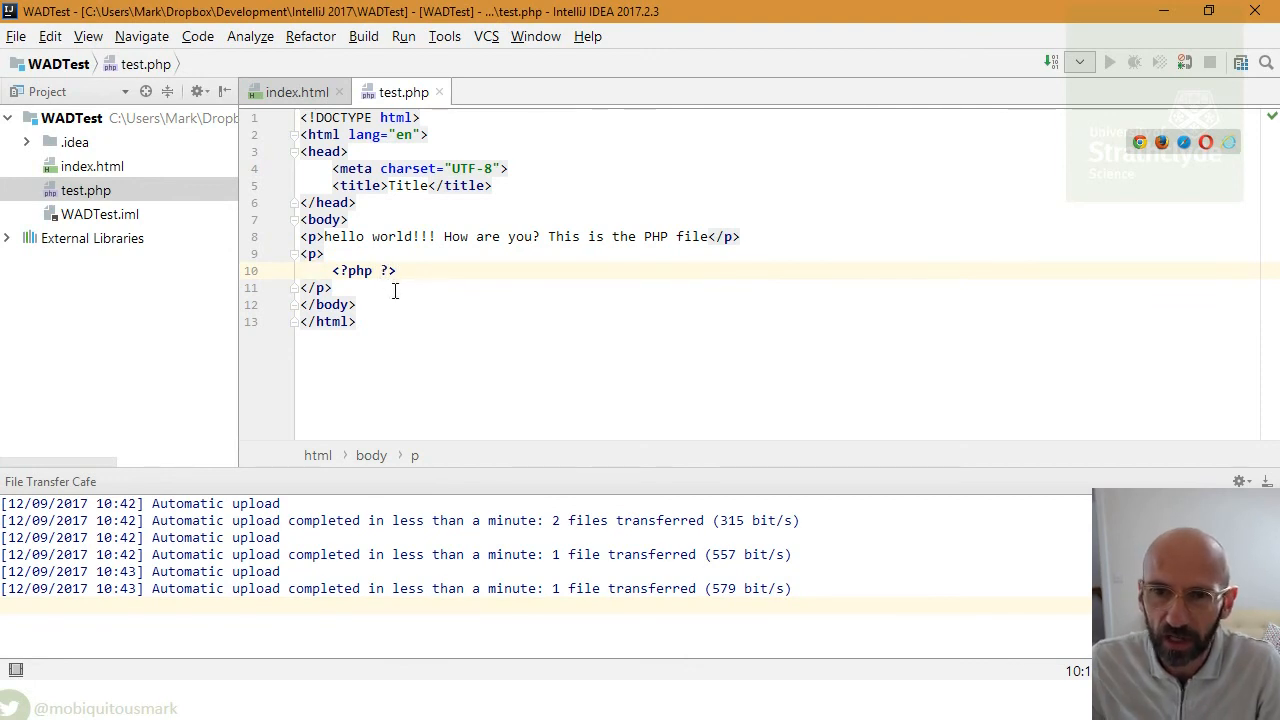
pyautogui.press('Return')
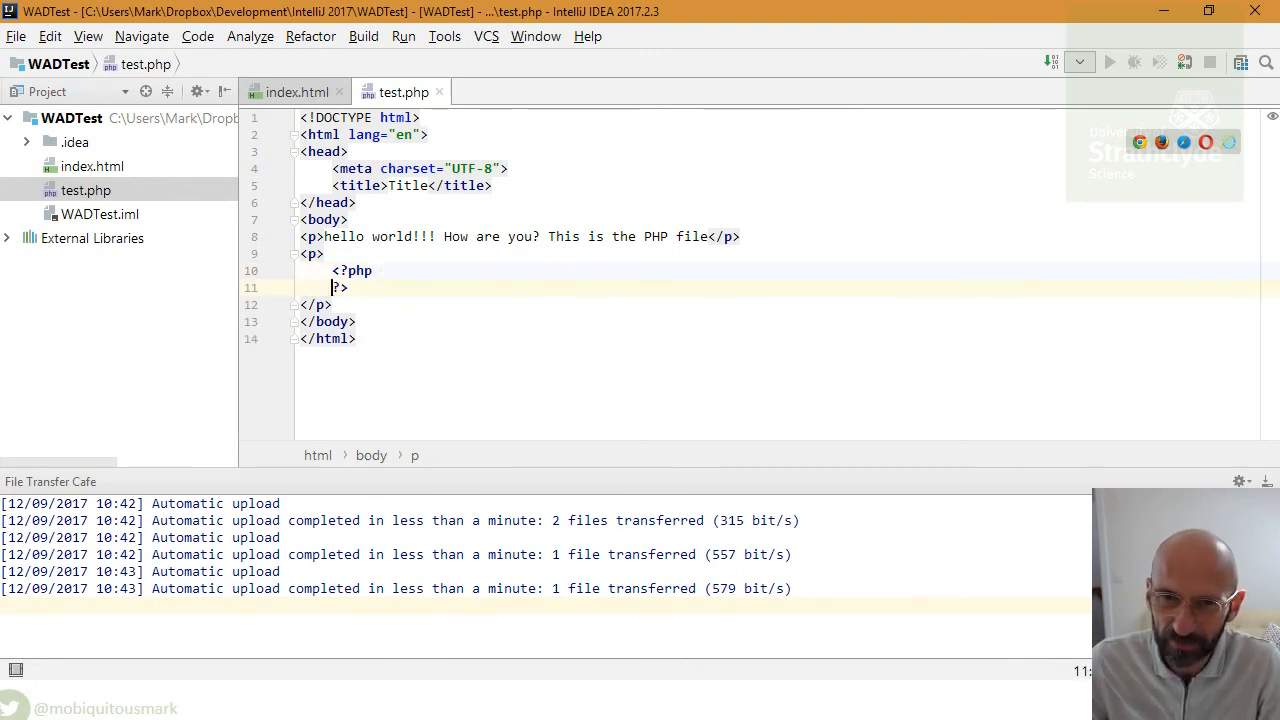
pyautogui.click(474, 265)
pyautogui.press('Return')
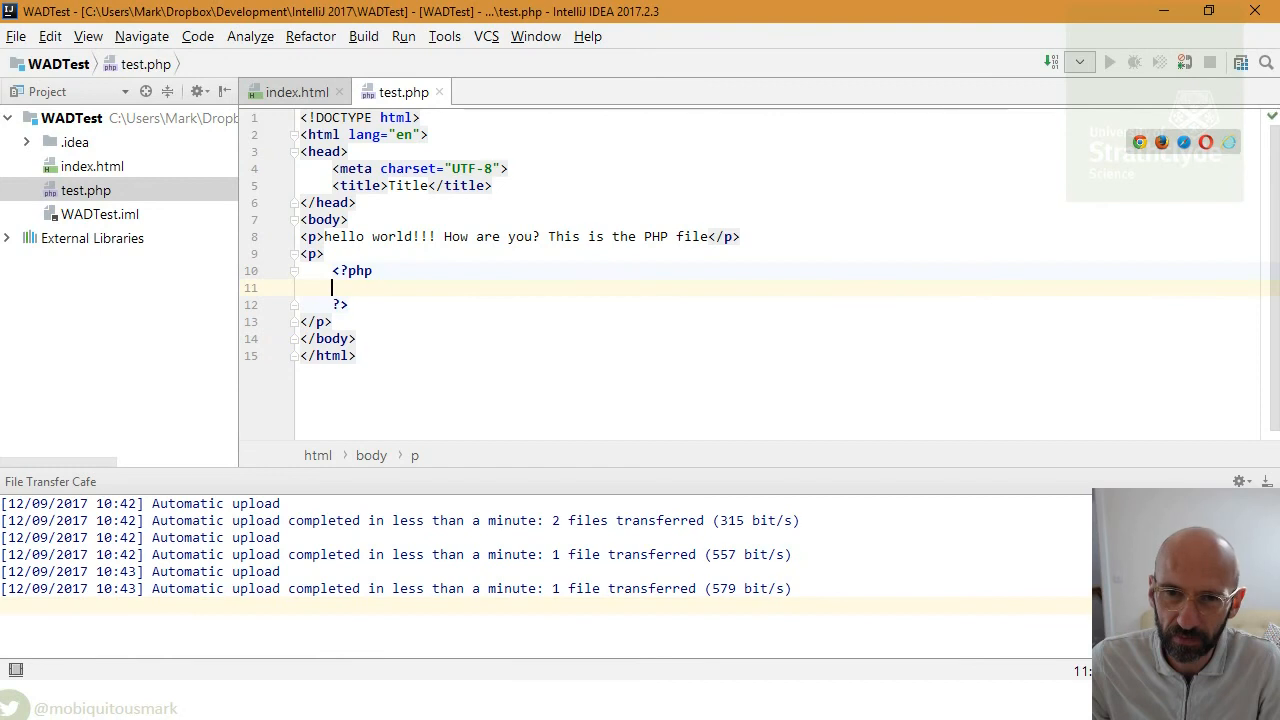
pyautogui.write('echo "')
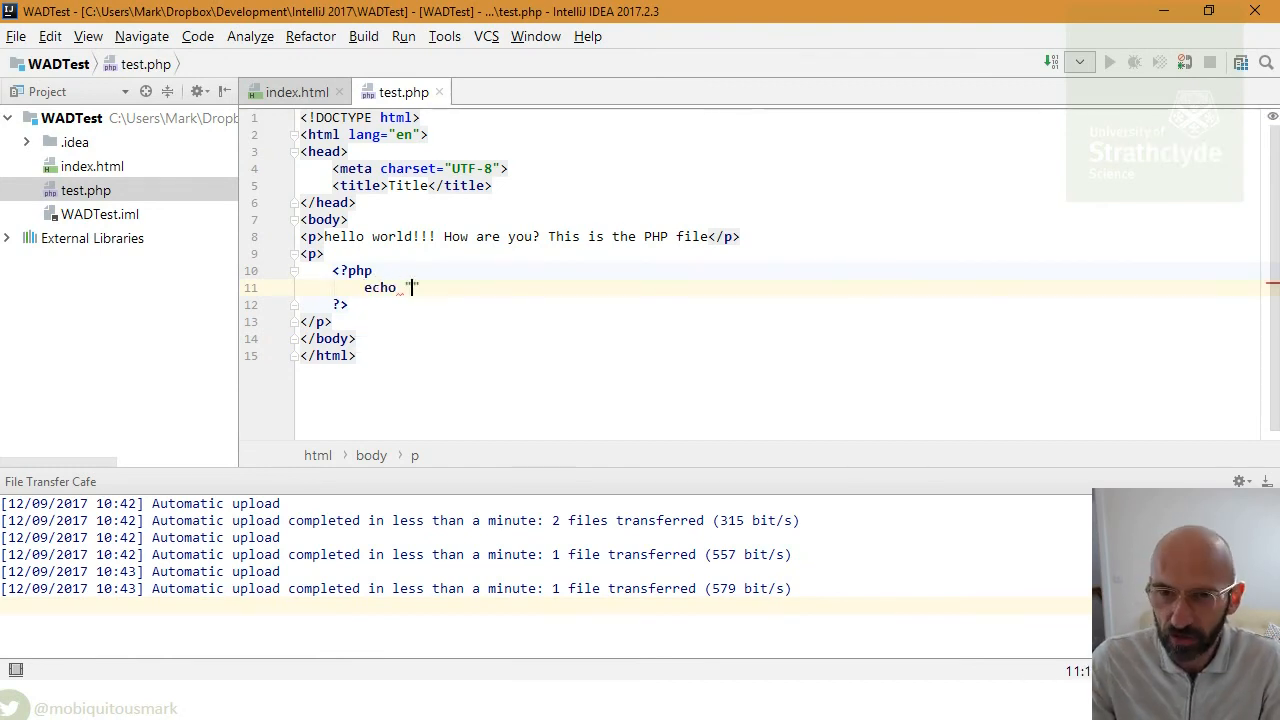
pyautogui.write('t')
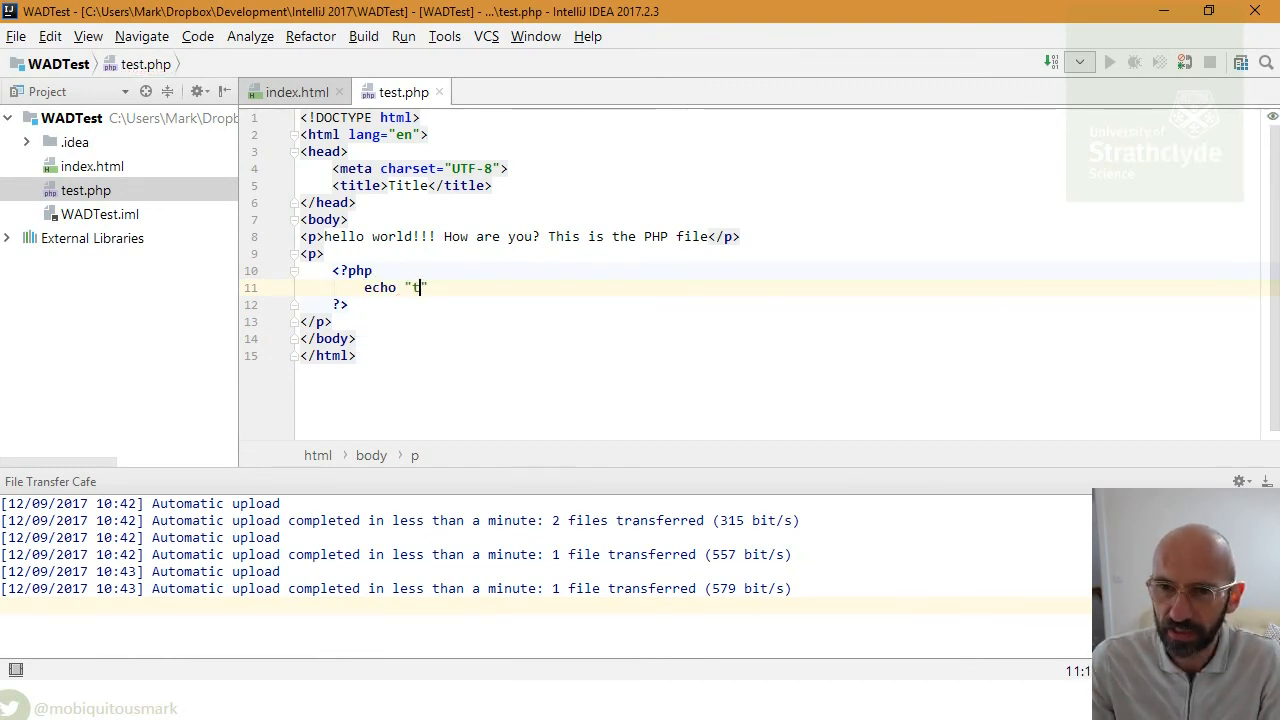
pyautogui.write('his is a  test"')
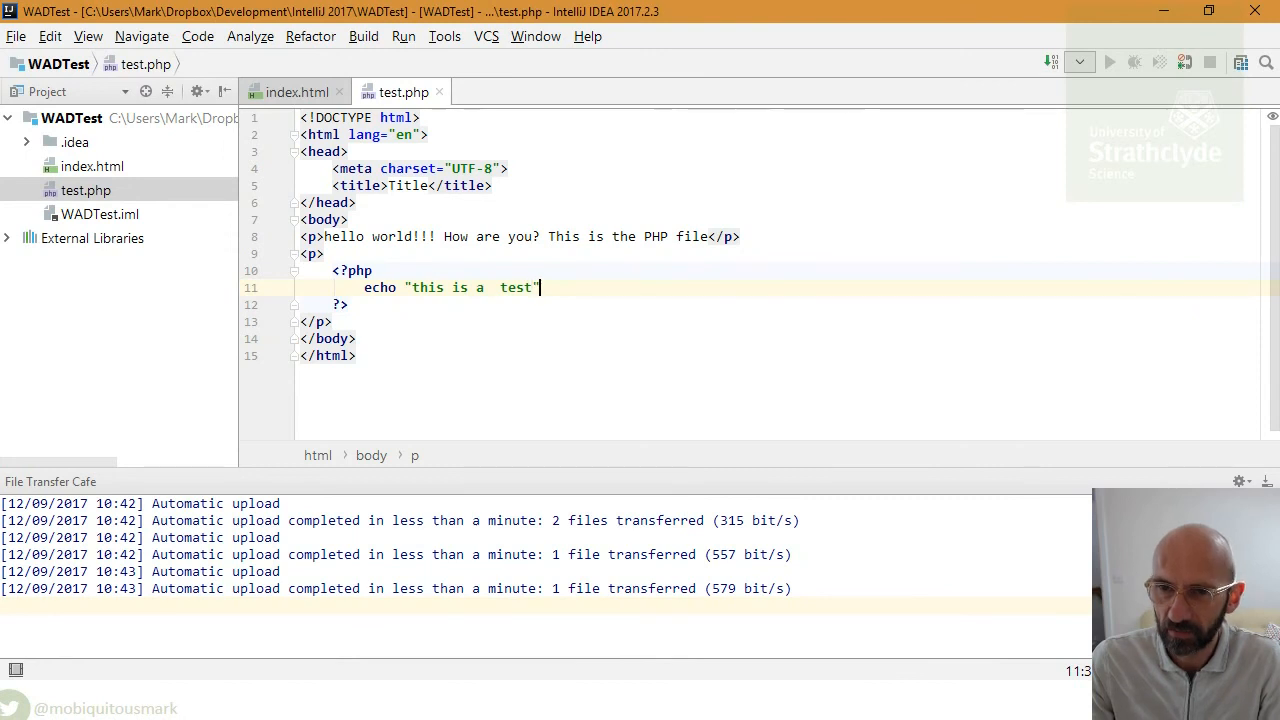
pyautogui.write(';')
pyautogui.click(491, 288)
pyautogui.press('BackSpace')
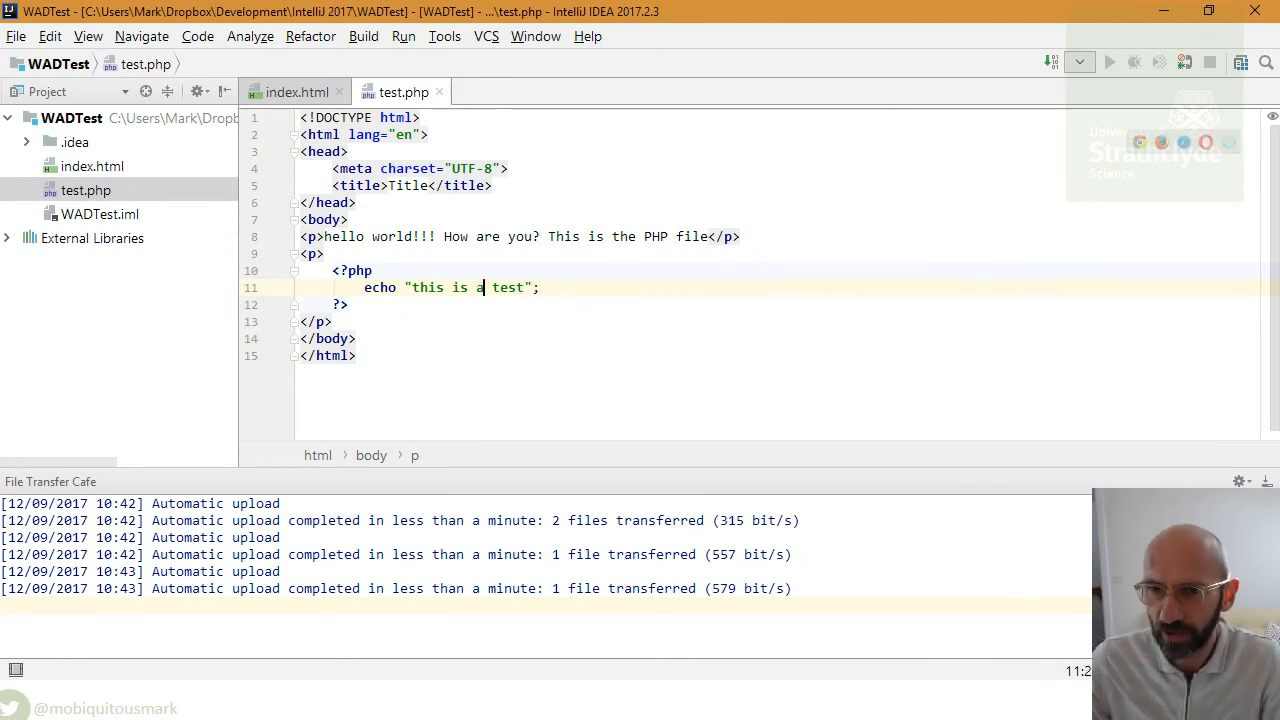
# - Reload test.php so 'this is a test' appears, then view the page source
pyautogui.hotkey('alt', 'Tab')
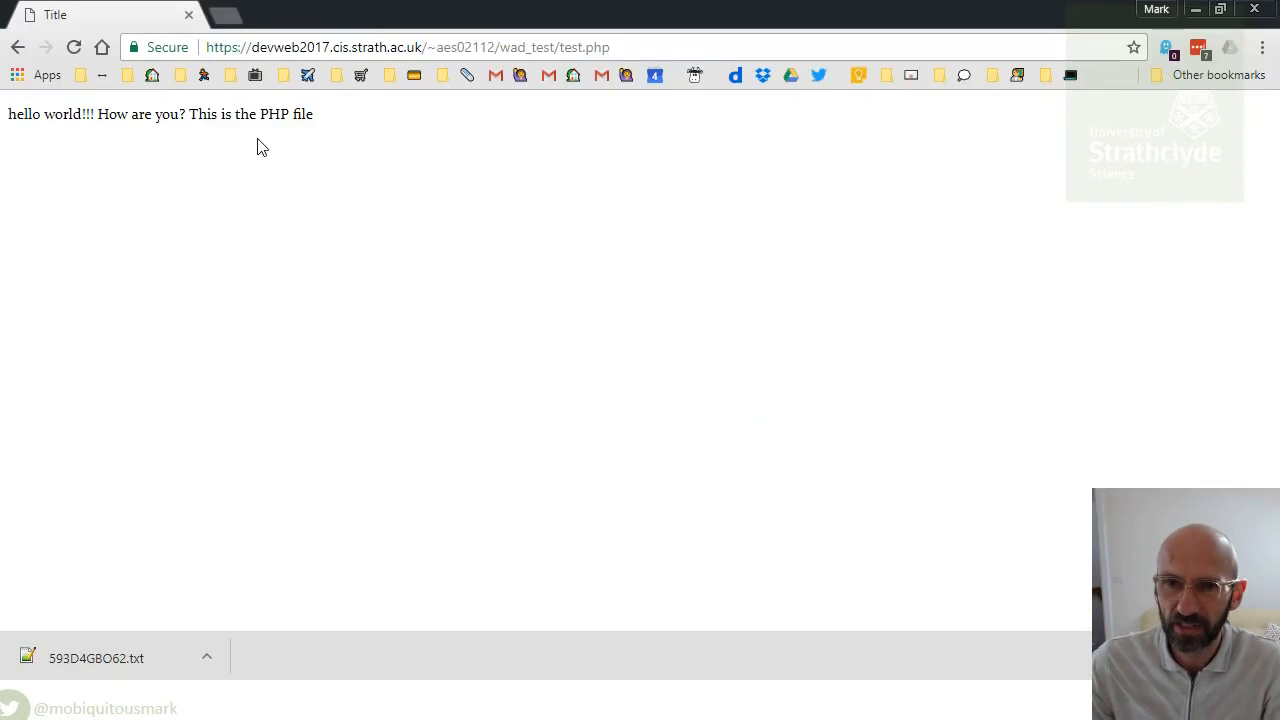
pyautogui.click(78, 47)
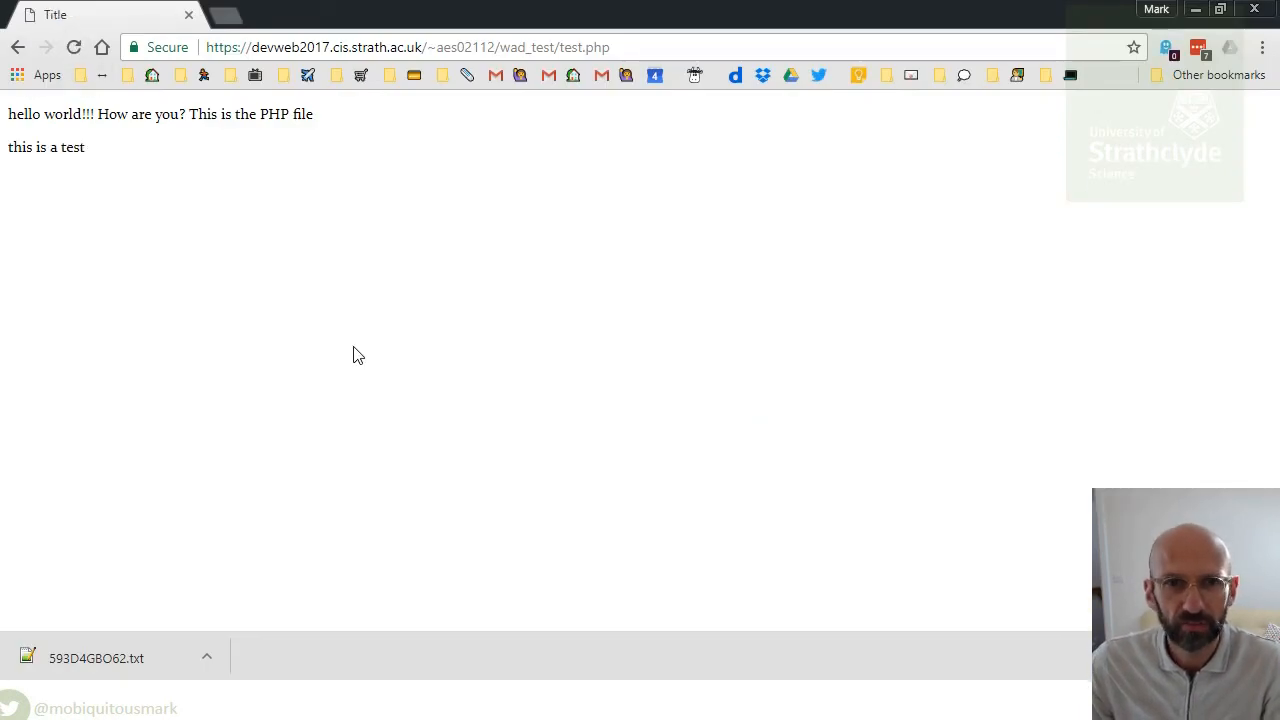
pyautogui.rightClick(225, 222)
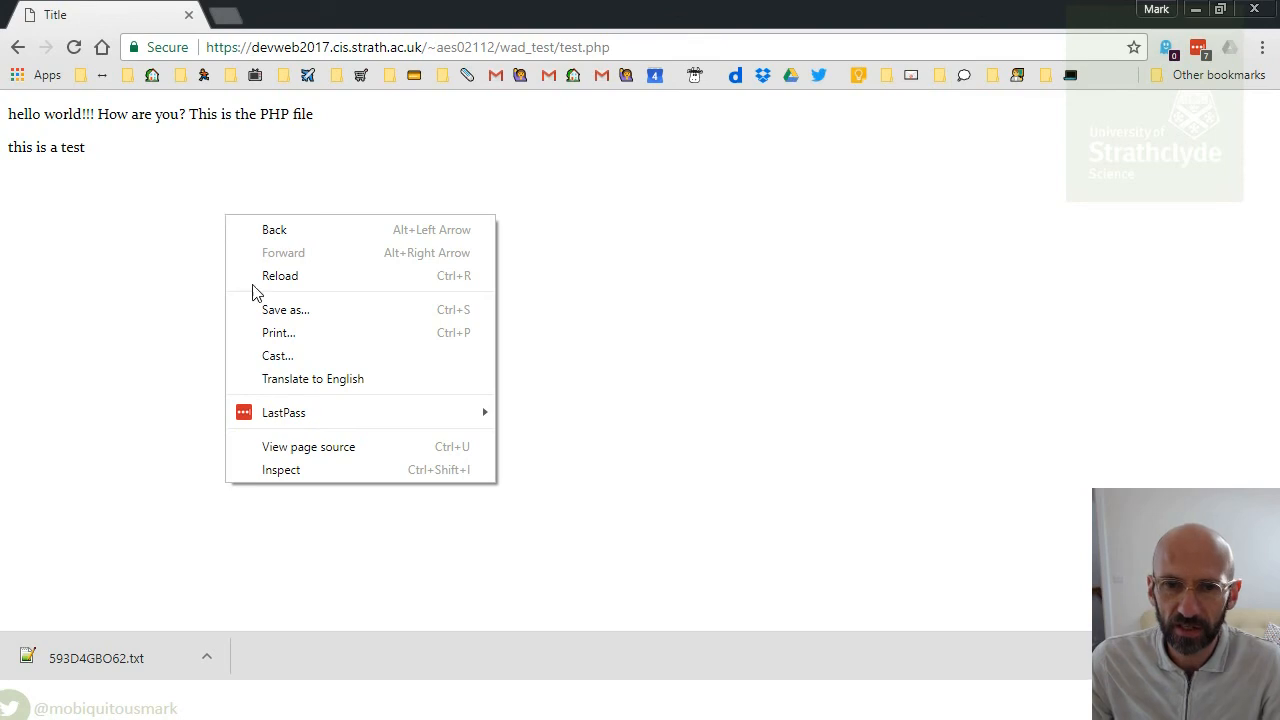
pyautogui.click(333, 452)
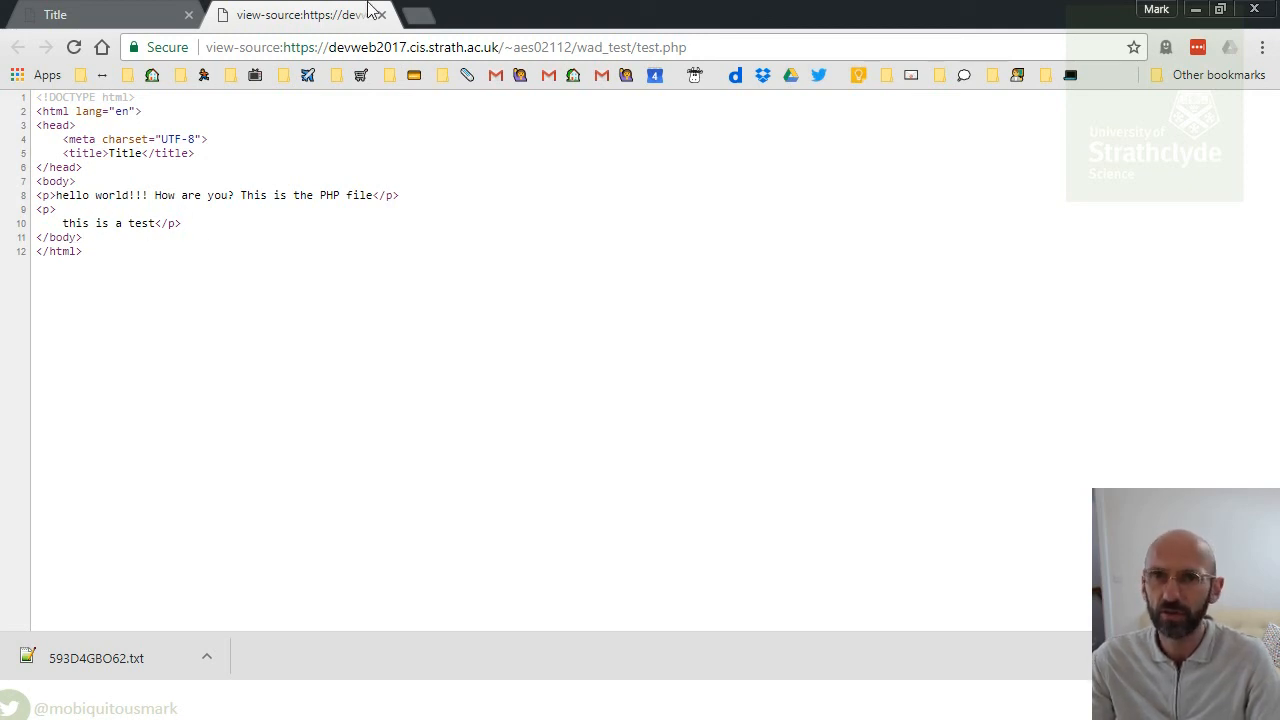
pyautogui.click(394, 49)
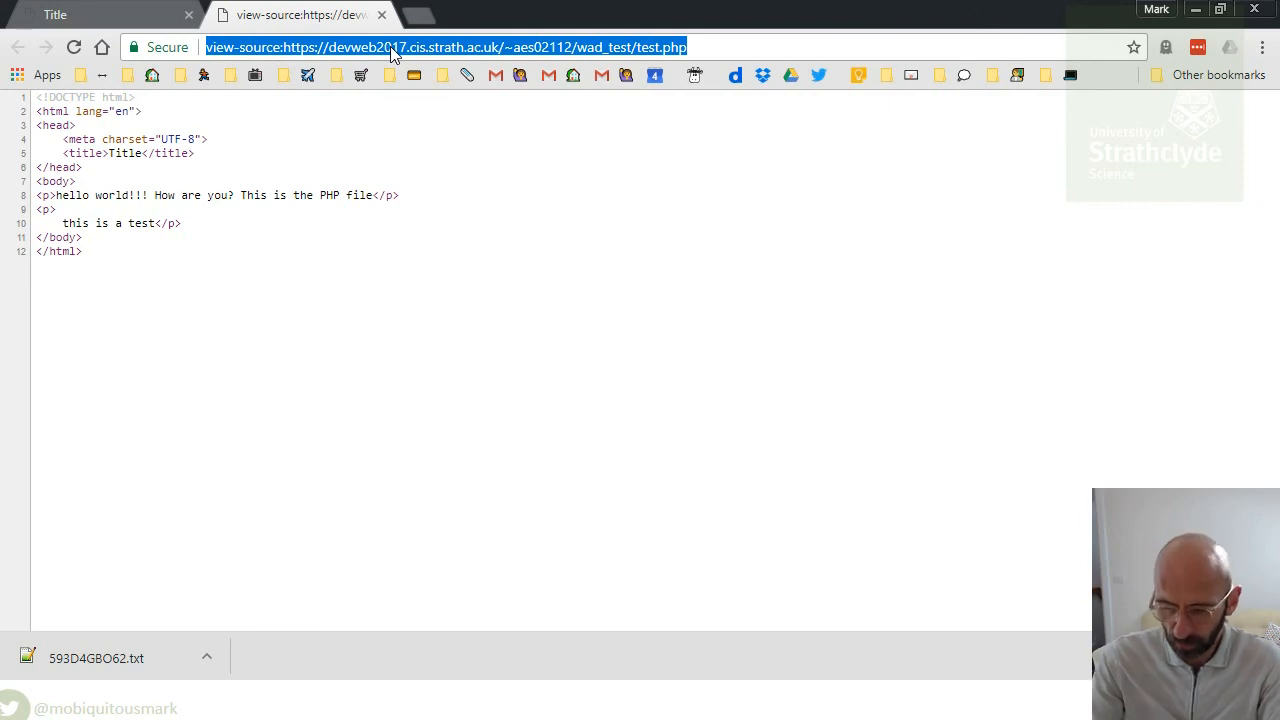
# - Search the web for php date and open the PHP: date - Manual page
pyautogui.write('php date')
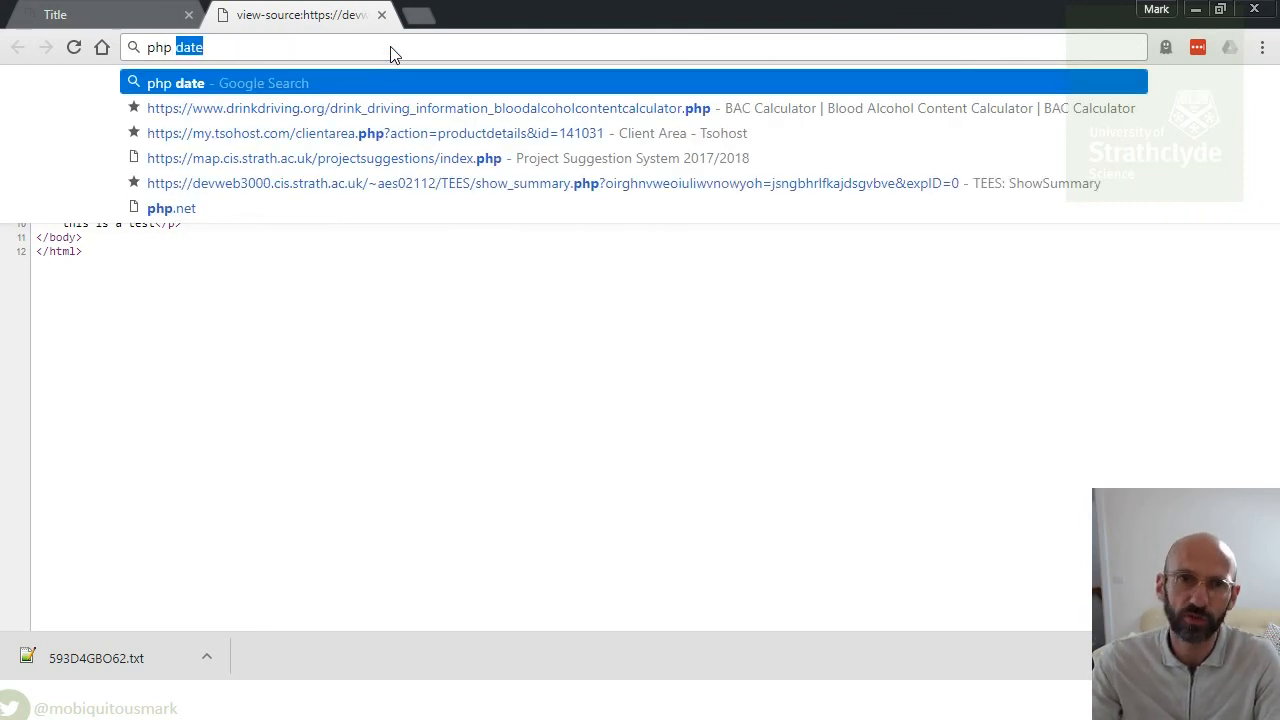
pyautogui.press('Return')
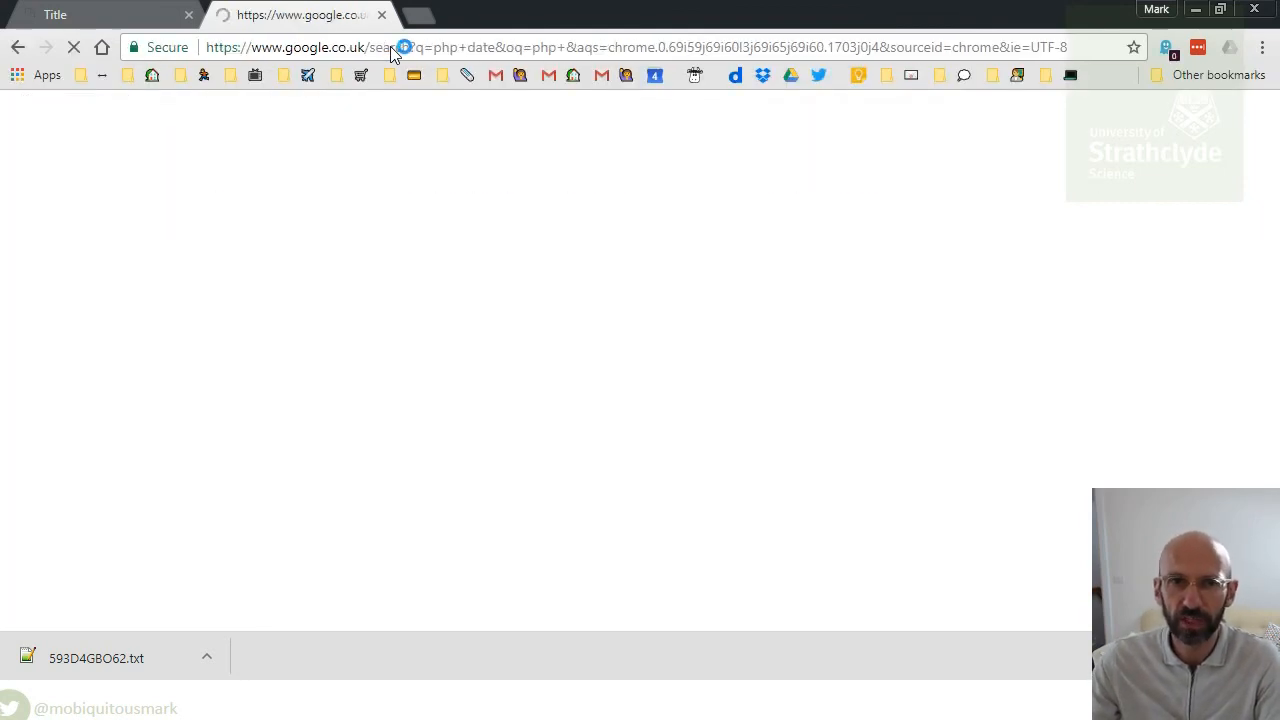
pyautogui.click(302, 284)
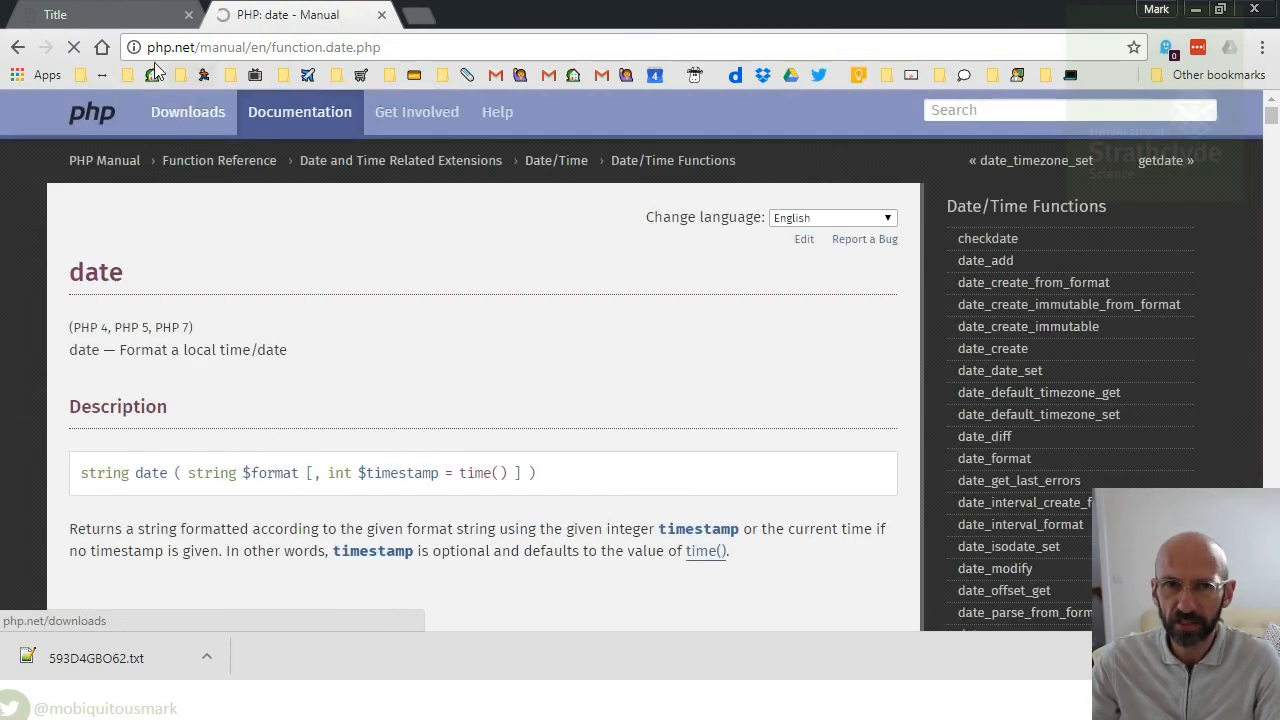
# - Scroll down to Example #4 and select the date("F j, Y, g:i a") call
pyautogui.scroll(-6, 350, 468)
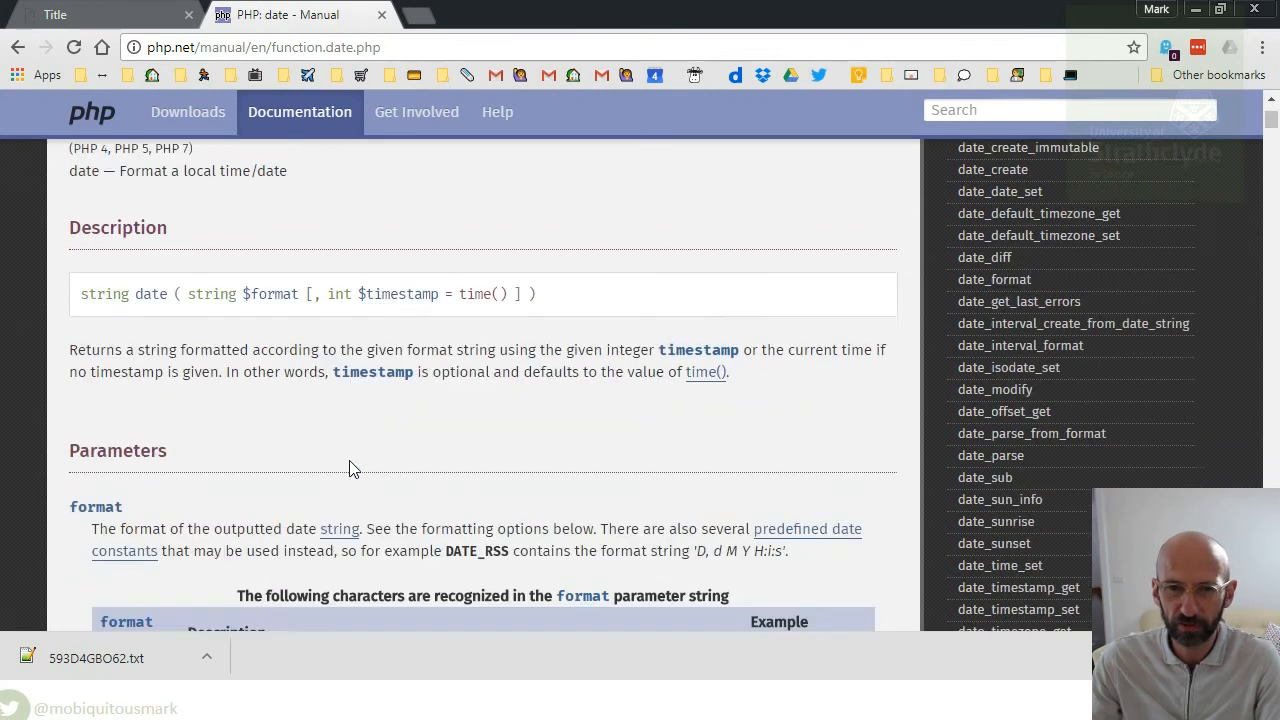
pyautogui.scroll(5, 350, 470)
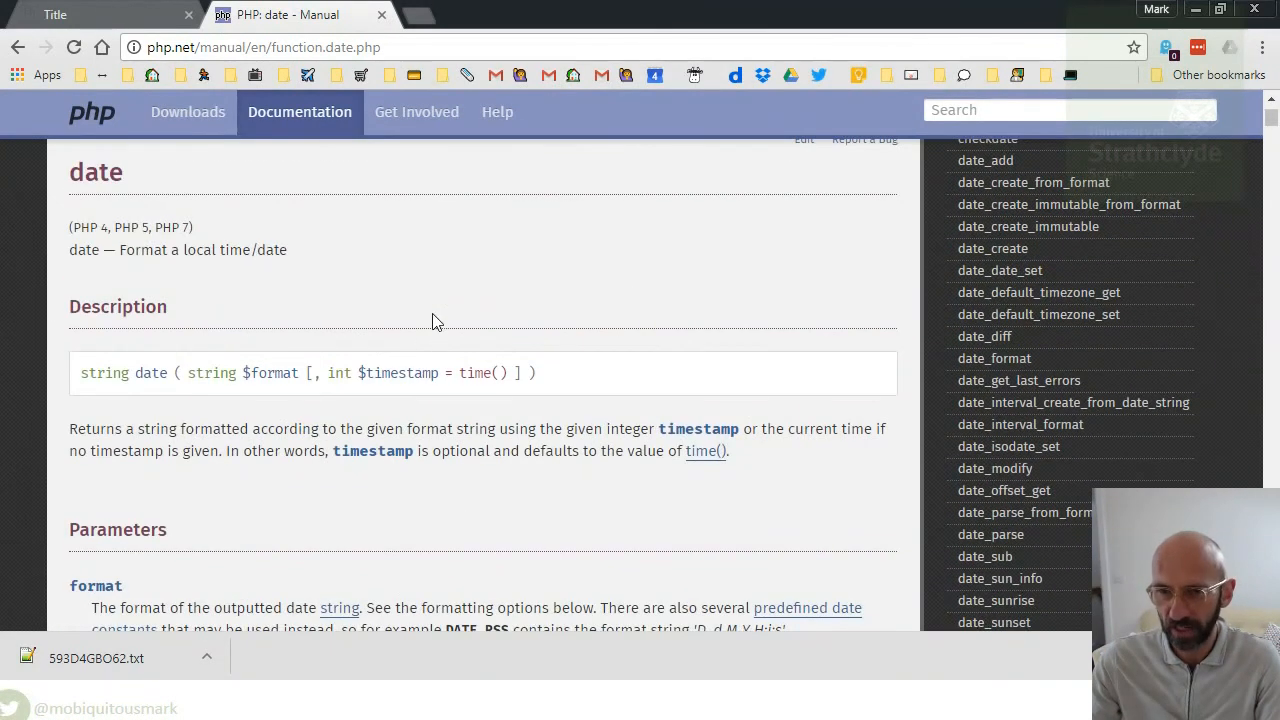
pyautogui.scroll(-1, 449, 280)
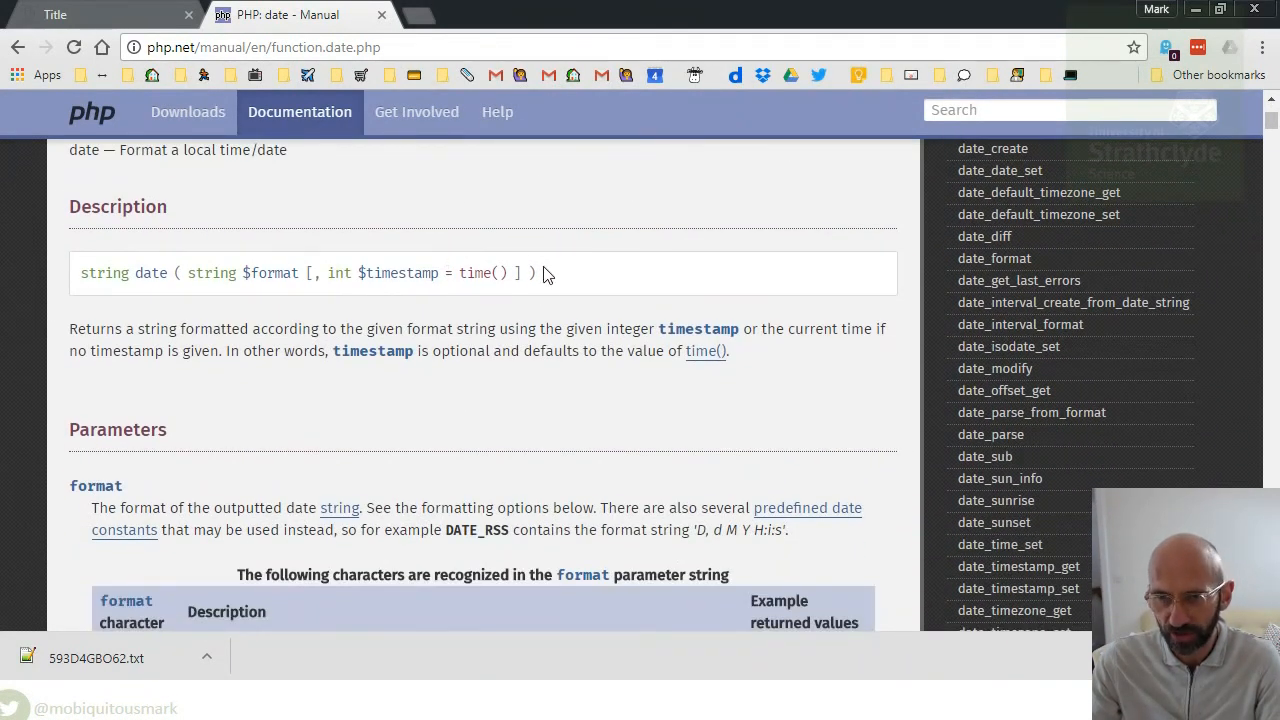
pyautogui.scroll(-10, 537, 284)
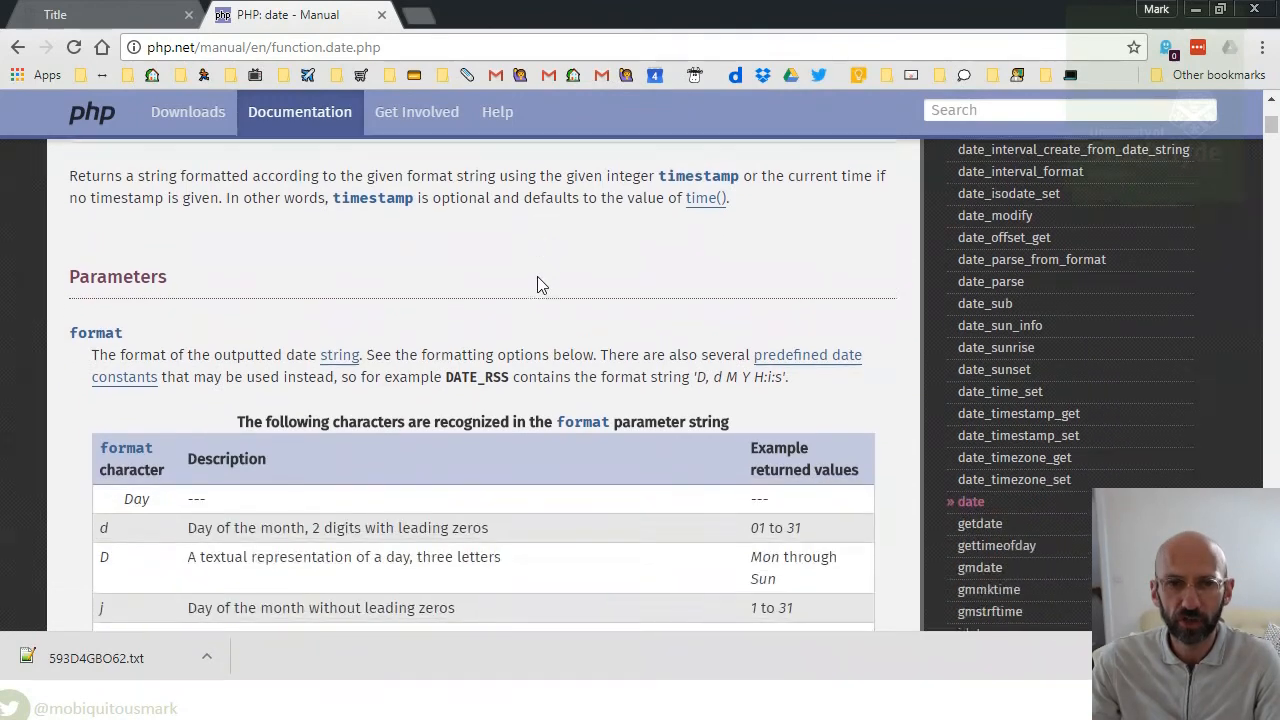
pyautogui.scroll(-20, 537, 278)
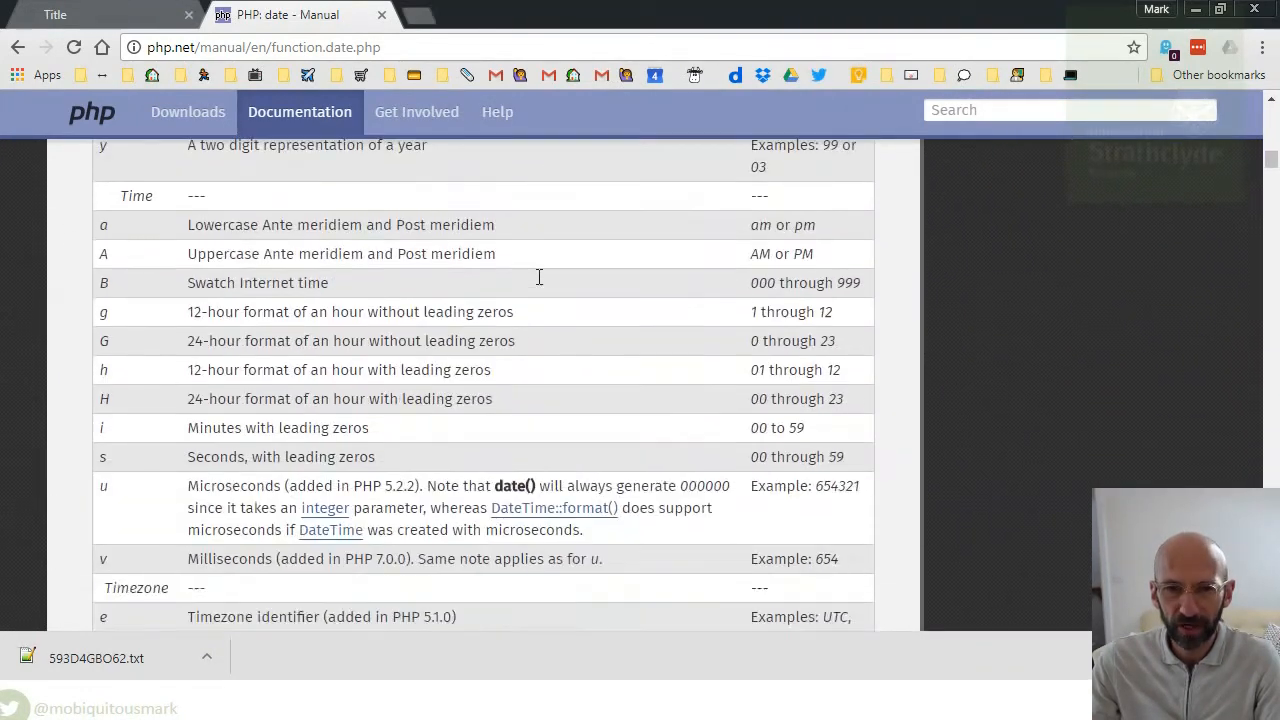
pyautogui.scroll(-10, 537, 284)
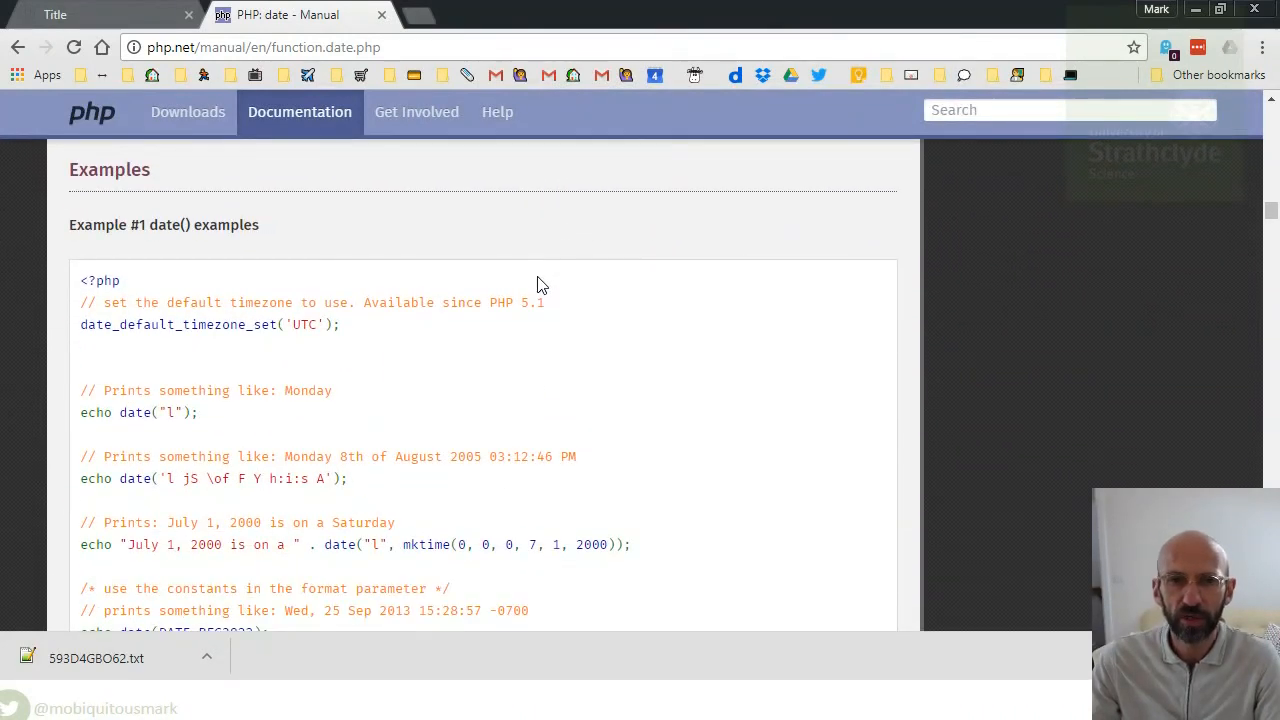
pyautogui.scroll(-3, 537, 284)
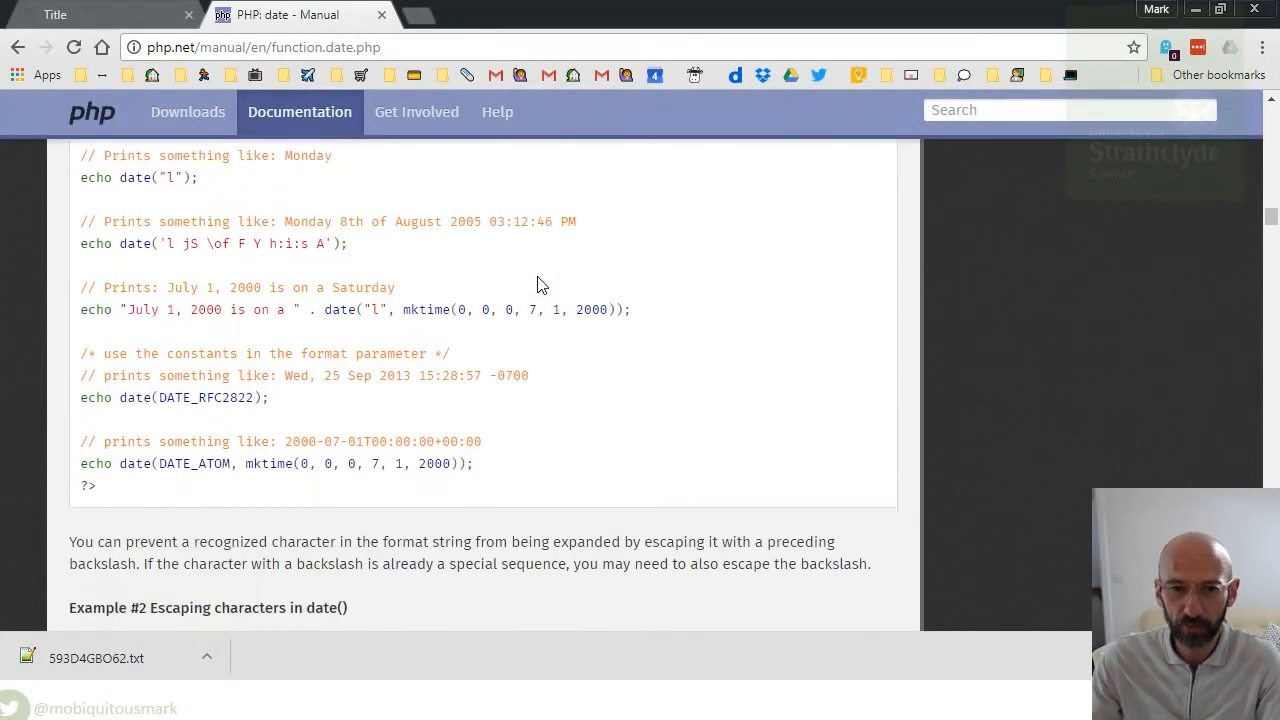
pyautogui.scroll(-1, 537, 285)
pyautogui.scroll(-4, 461, 335)
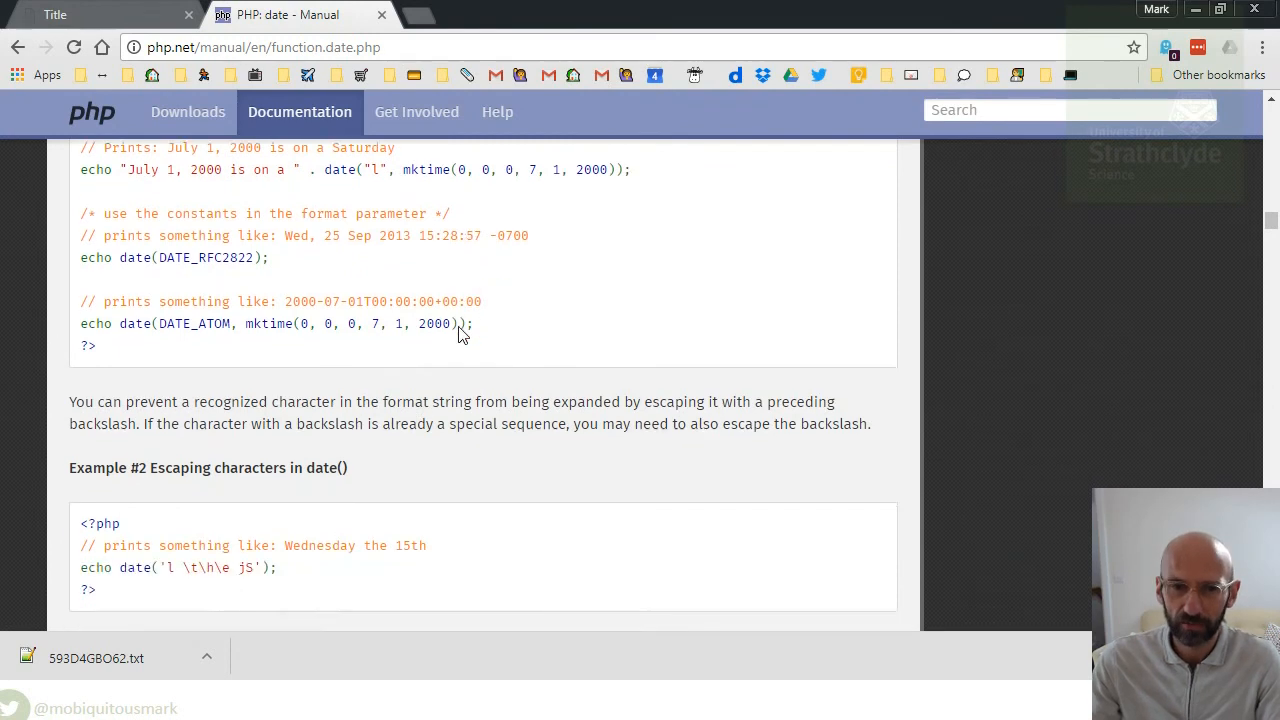
pyautogui.scroll(-8, 461, 335)
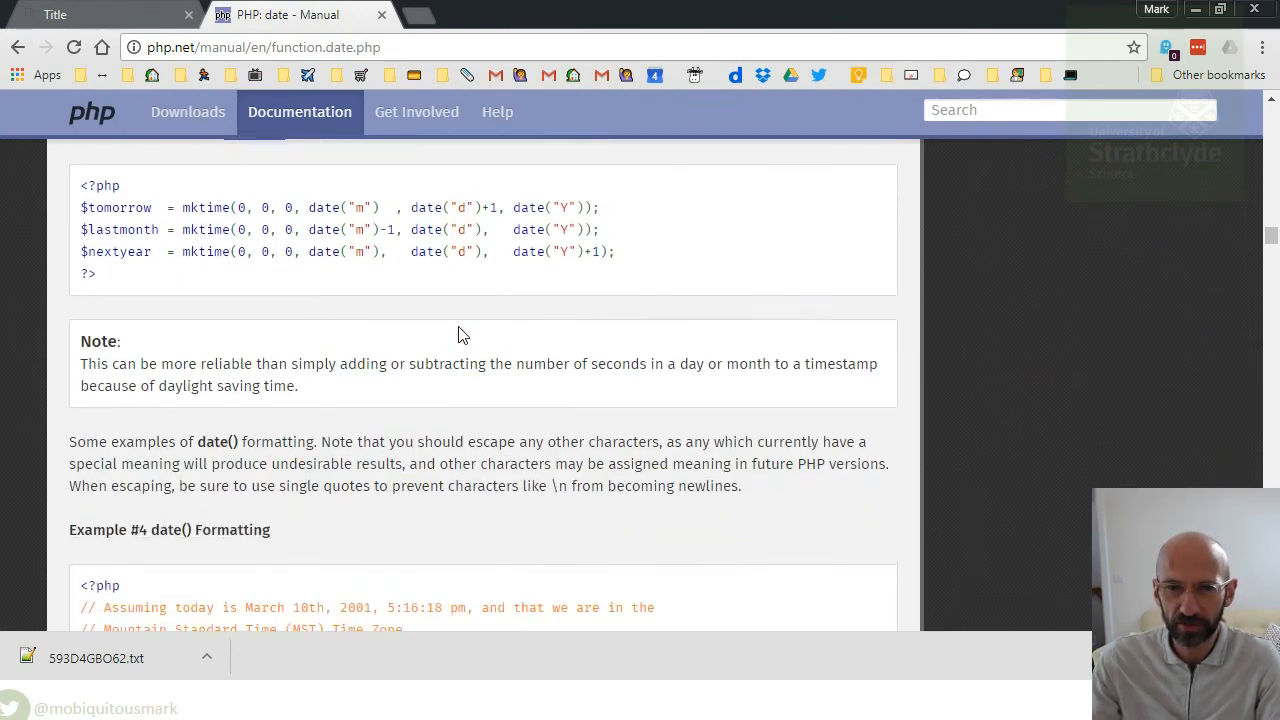
pyautogui.scroll(-1, 461, 335)
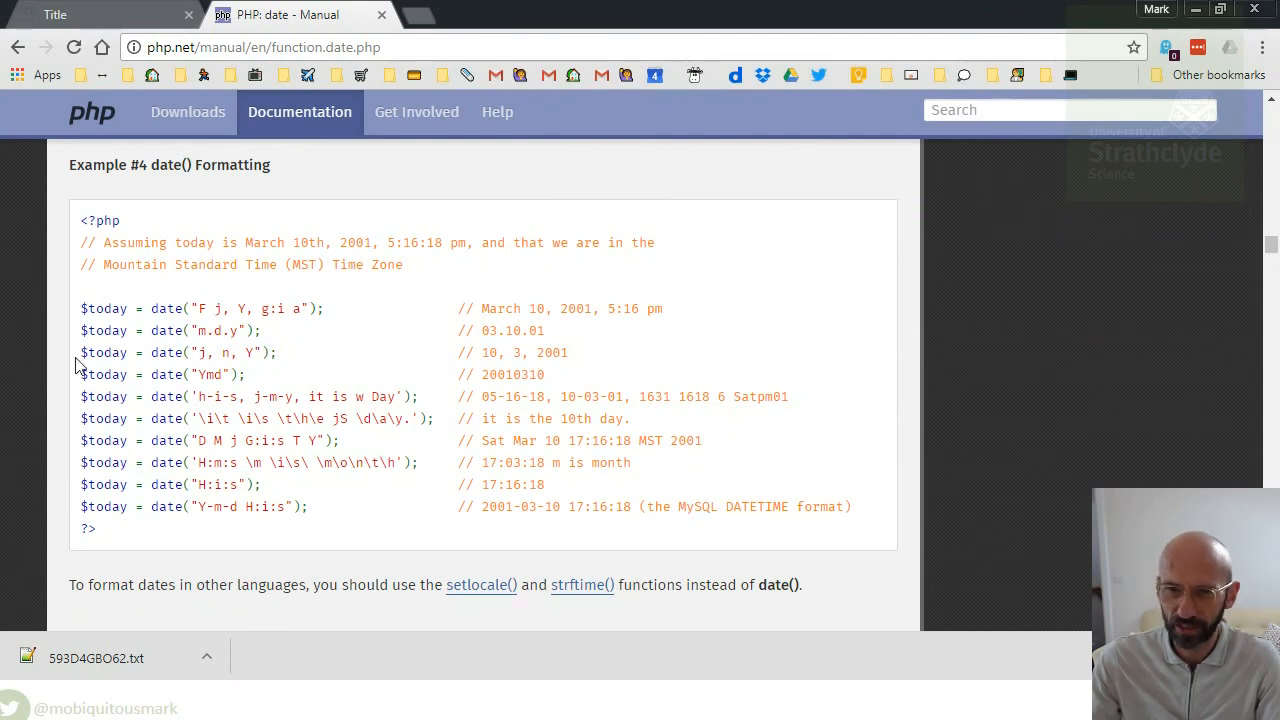
pyautogui.moveTo(154, 311); pyautogui.dragTo(307, 312)
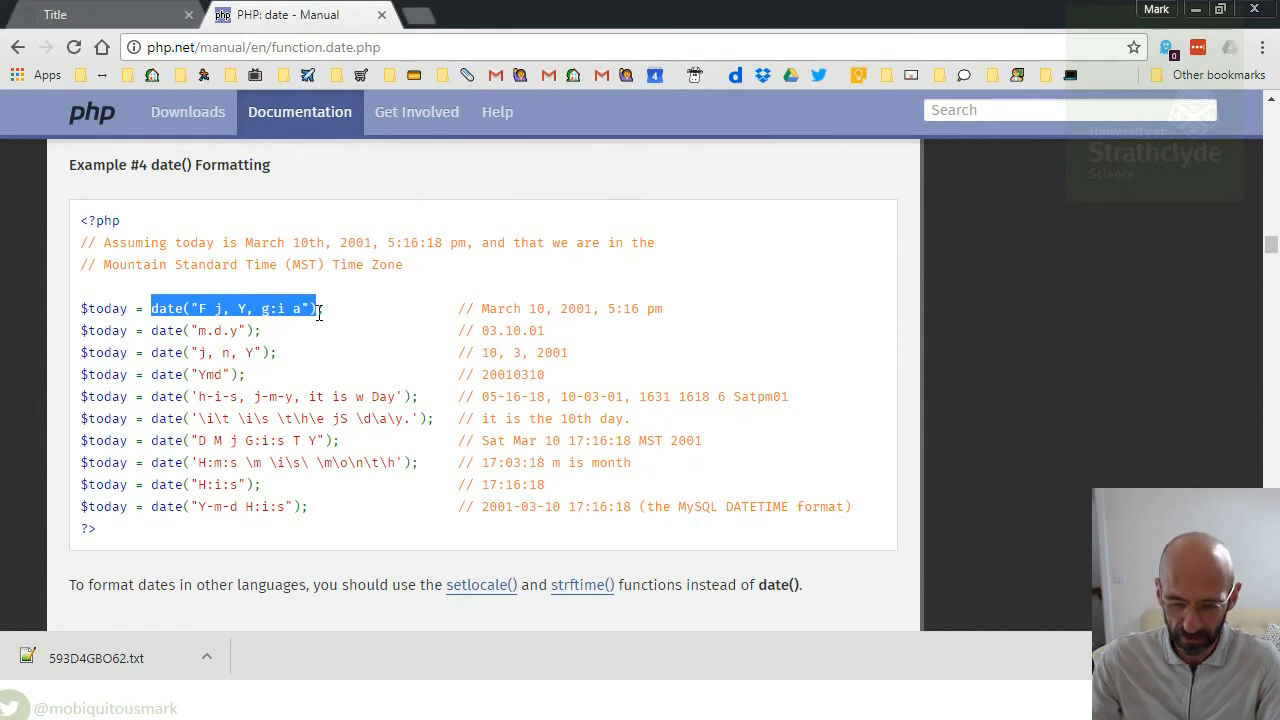
pyautogui.hotkey('alt', 'Tab')
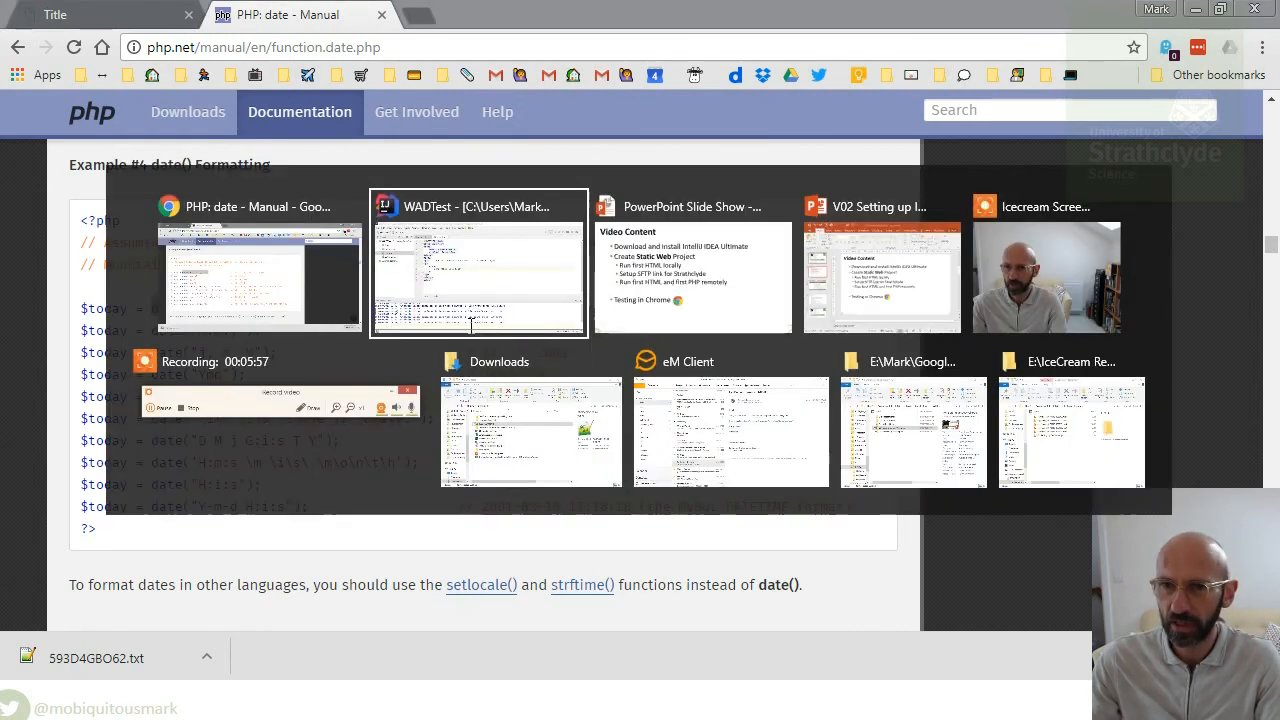
# - Replace the echoed "this is a test" string on line 11 with the pasted date("F j, Y, g:i a") call
pyautogui.moveTo(404, 288); pyautogui.dragTo(535, 288)
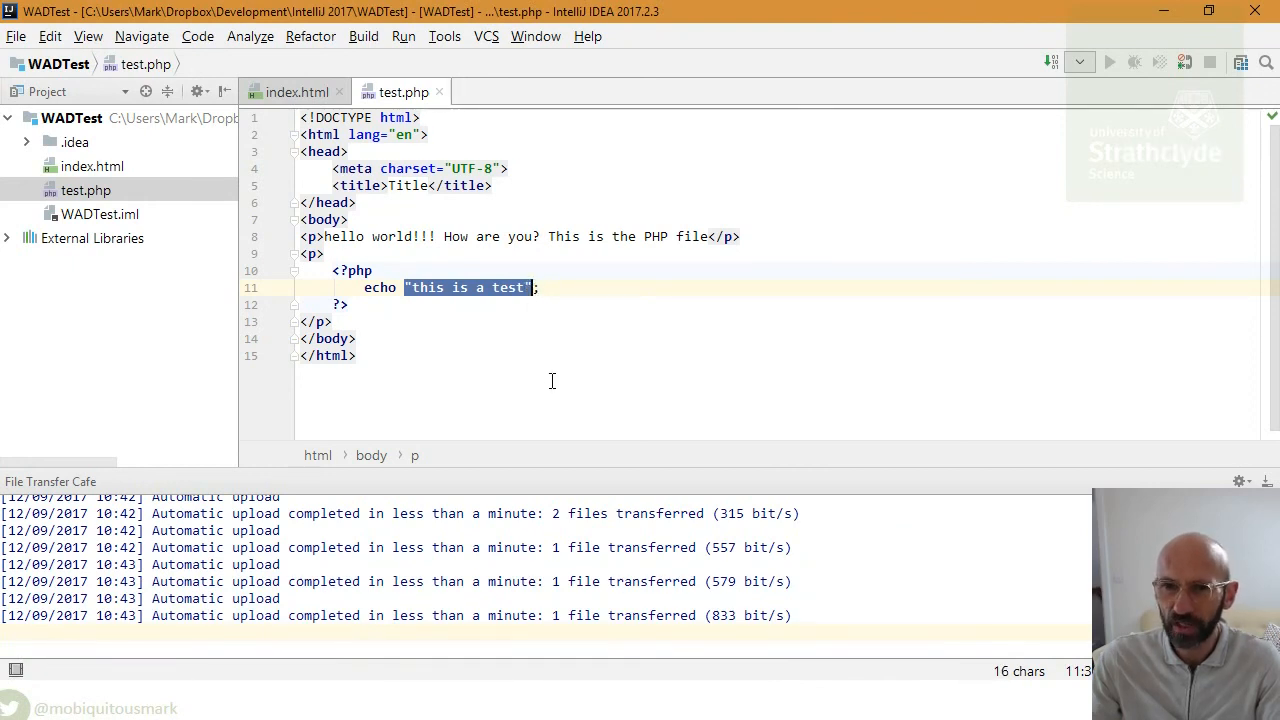
pyautogui.write('date("F j, Y, g:i a")')
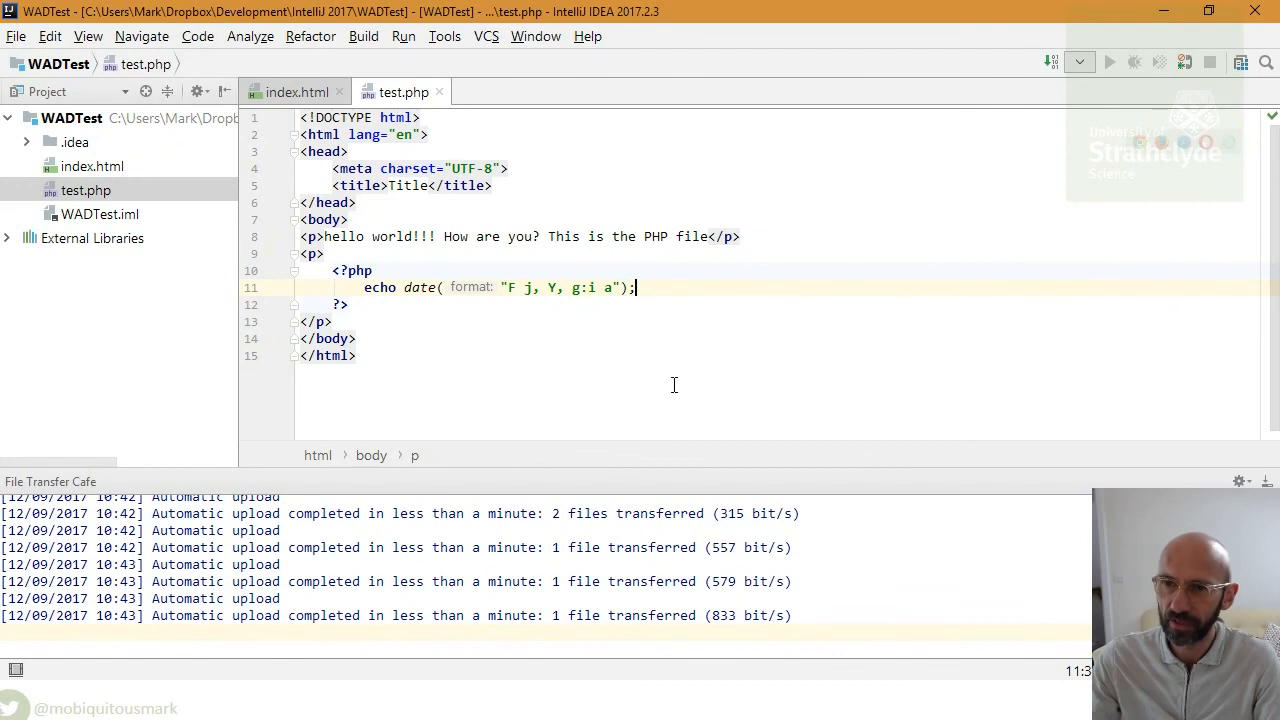
pyautogui.hotkey('alt', 'Tab')
pyautogui.scroll(3, 279, 388)
pyautogui.scroll(20, 279, 388)
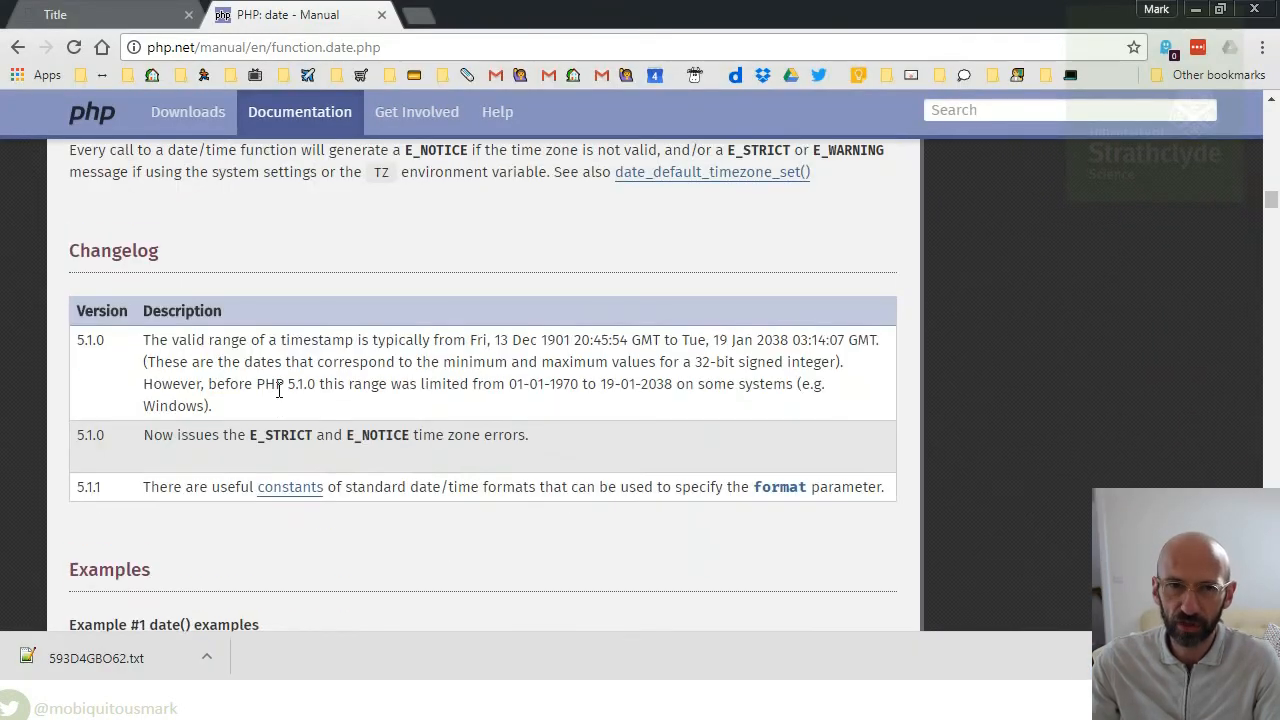
pyautogui.hotkey('alt', 'Tab')
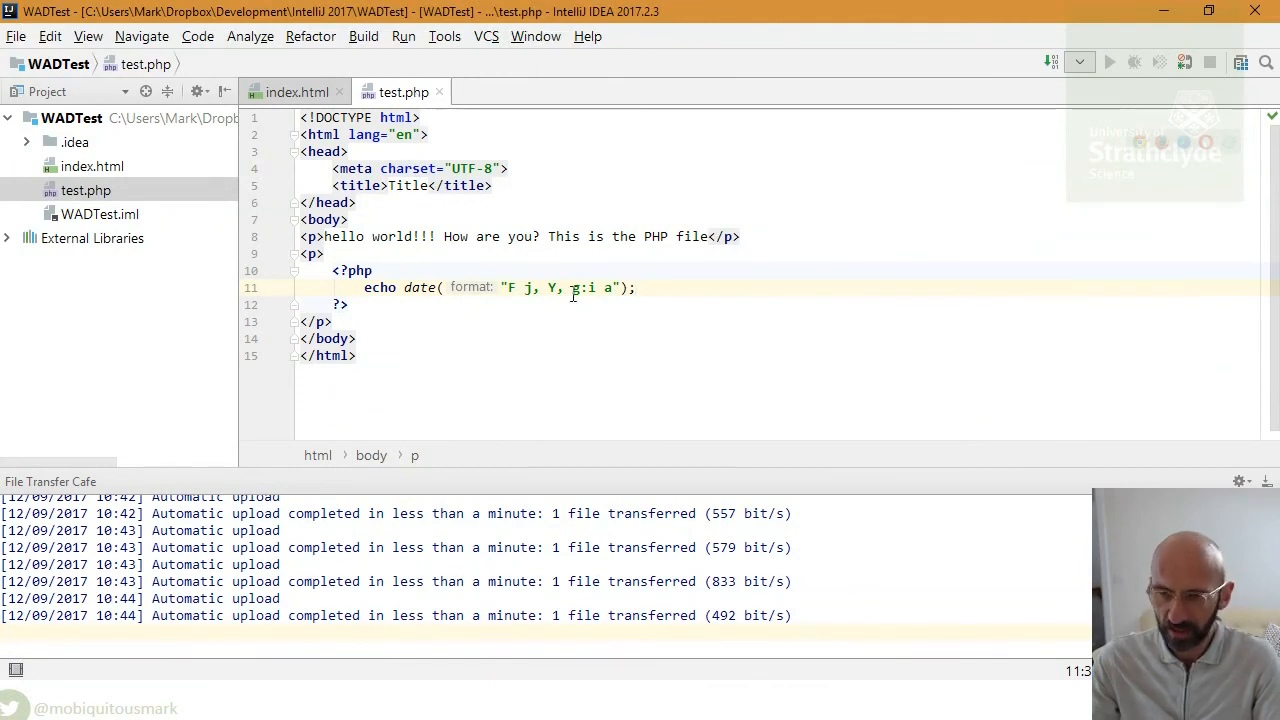
pyautogui.hotkey('alt', 'Tab')
pyautogui.hotkey('alt', 'Tab')
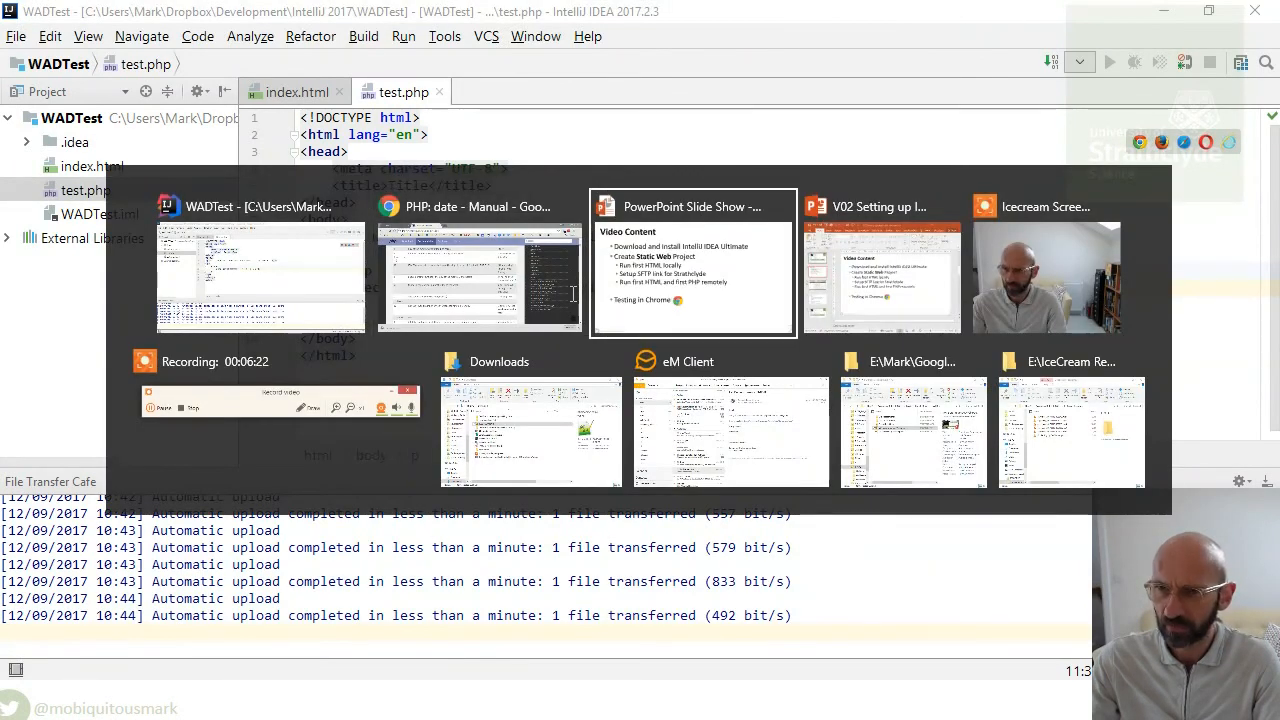
# - Reload test.php in Chrome to show the current date, September 12, 2017, 10:45 am
pyautogui.click(505, 285)
pyautogui.click(123, 20)
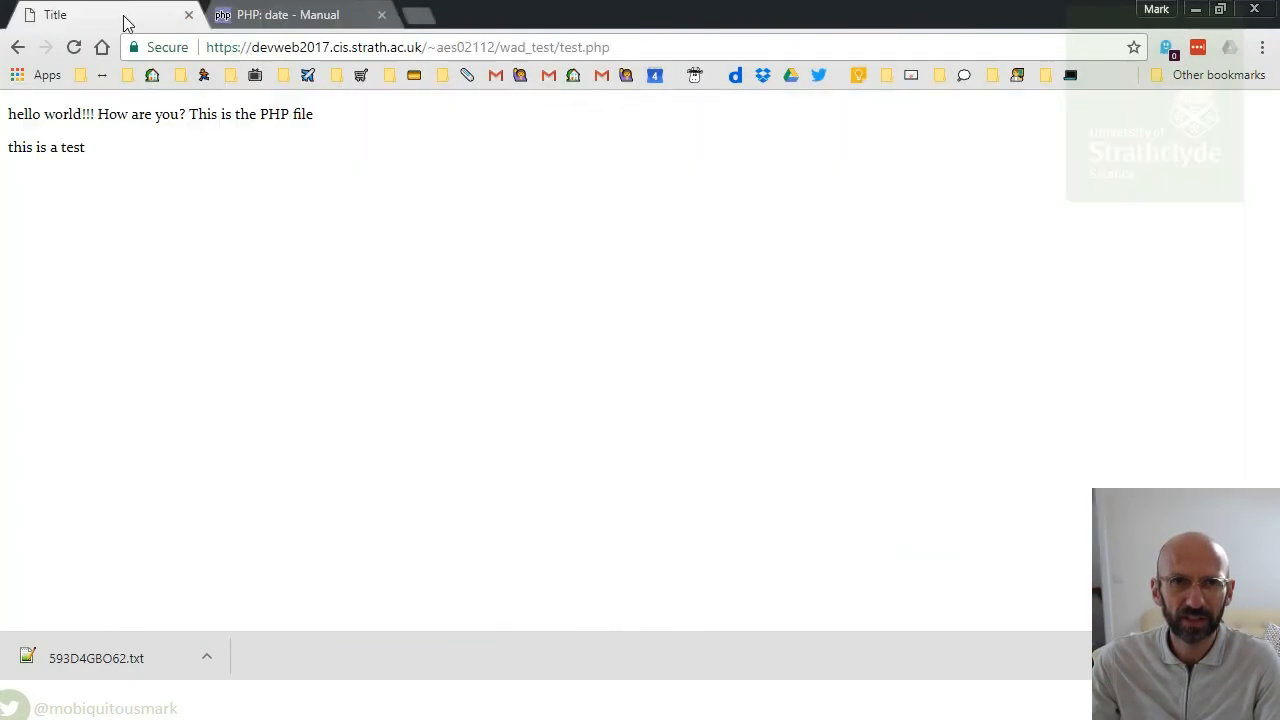
pyautogui.click(74, 48)
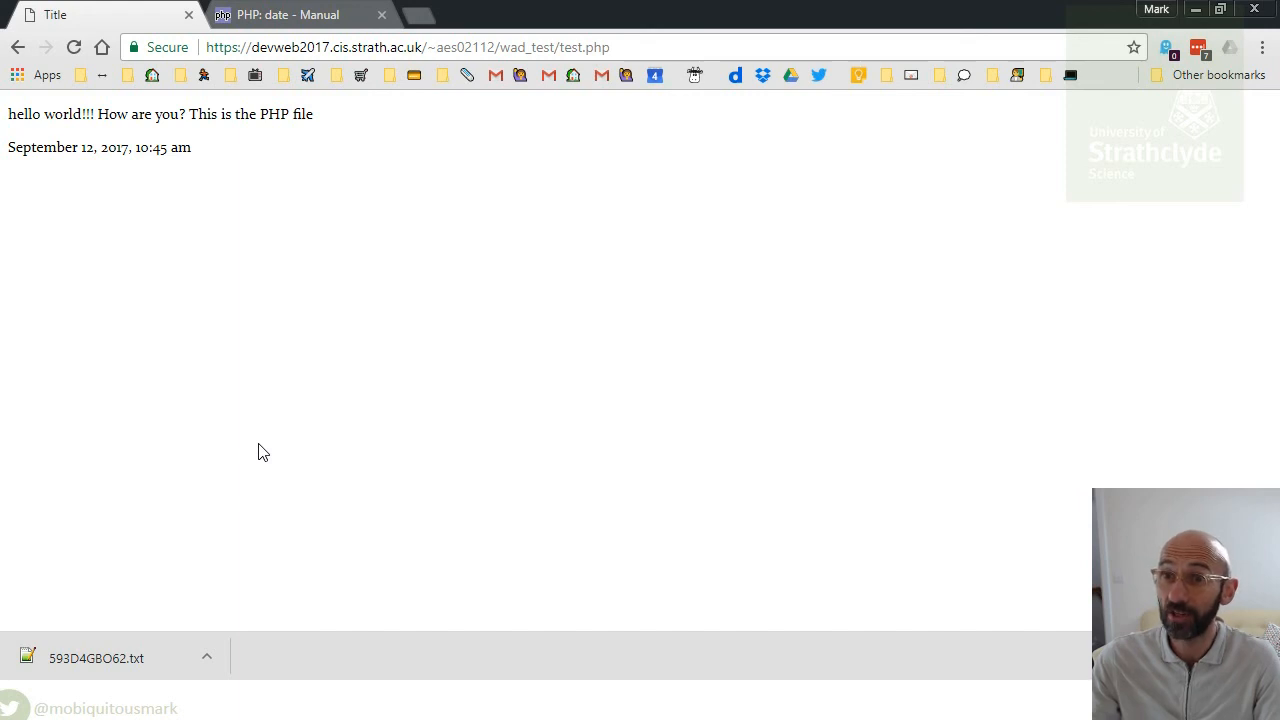
pyautogui.hotkey('alt', 'Tab')
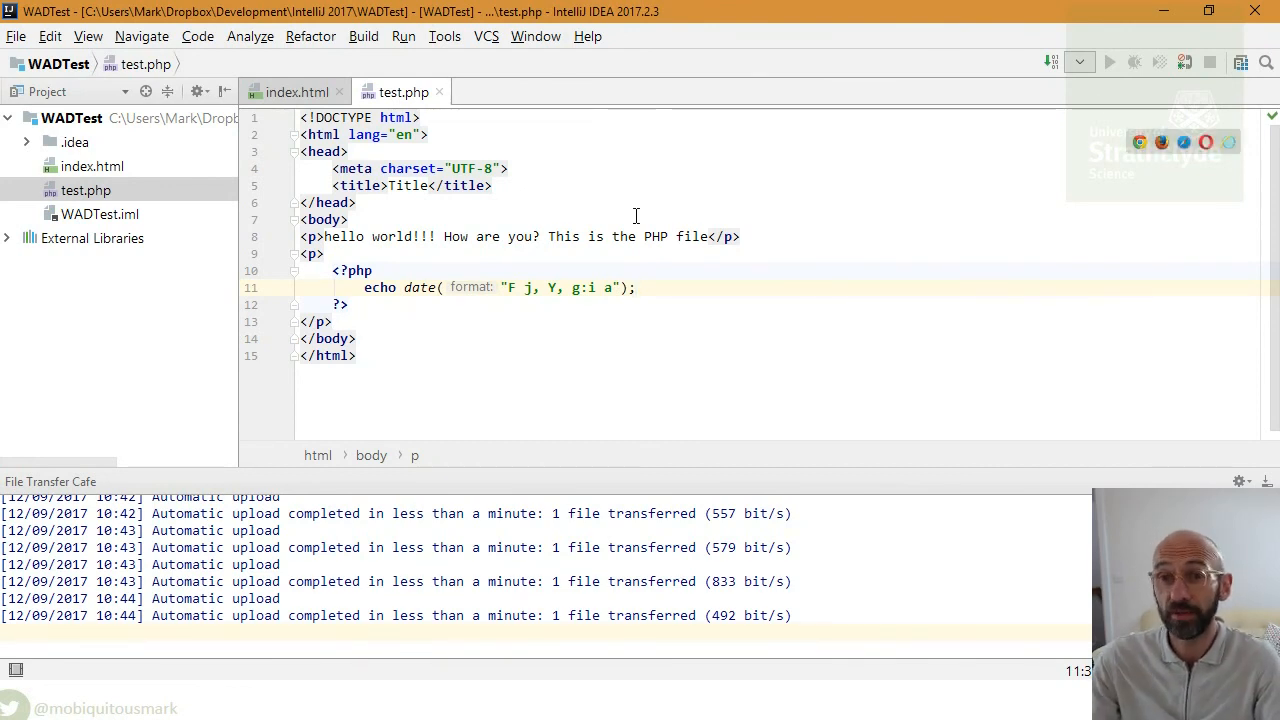
# - Switch back to the PowerPoint slide show on the Video Content slide
pyautogui.hotkey('alt', 'Tab')
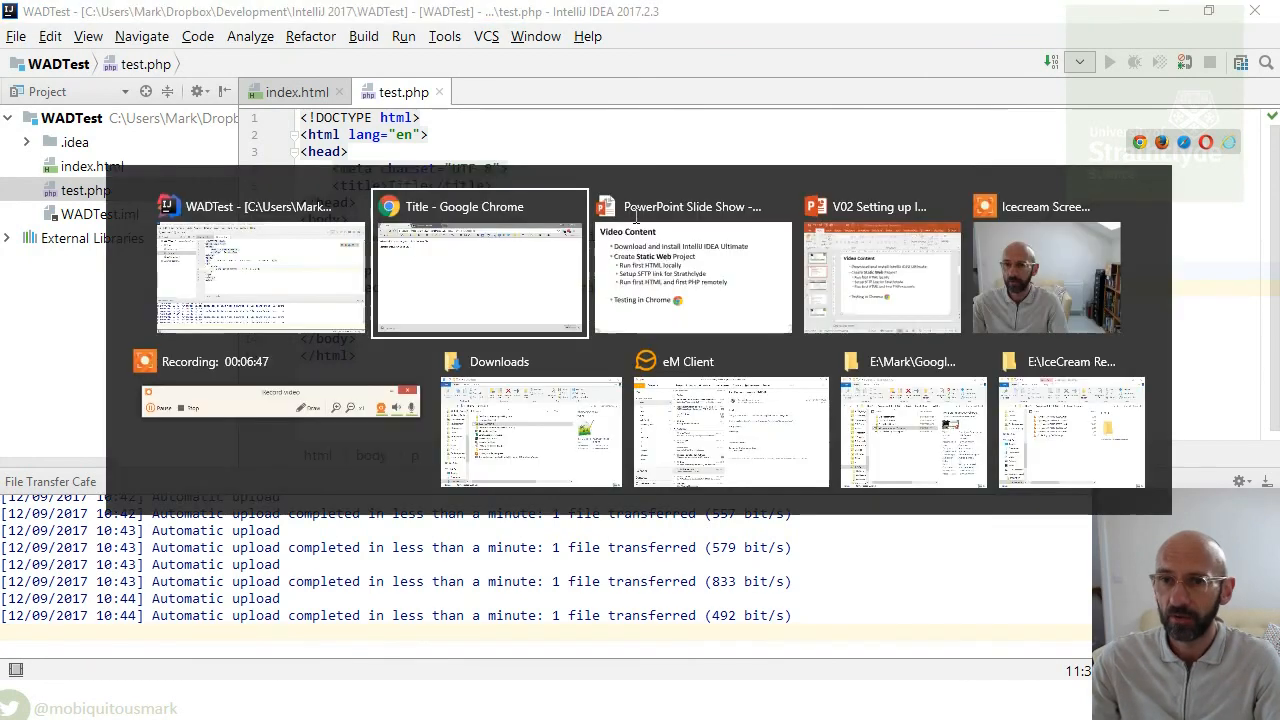
pyautogui.hotkey('alt', 'Tab')
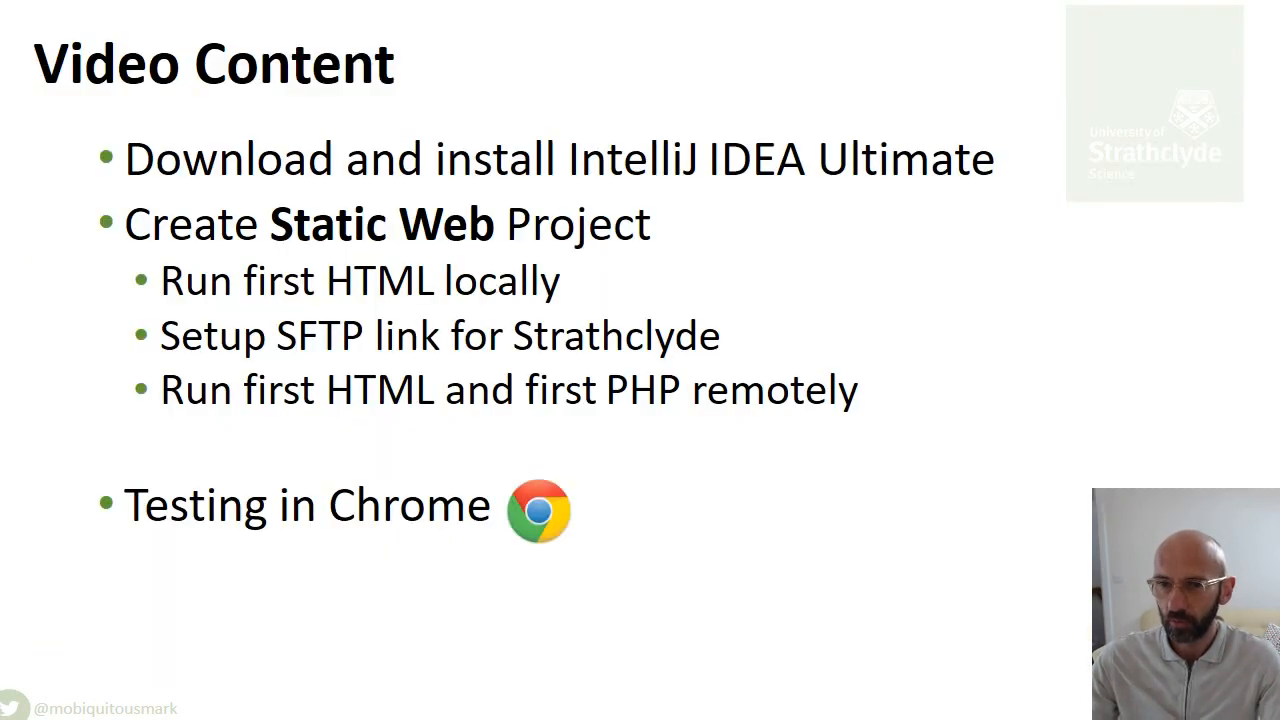